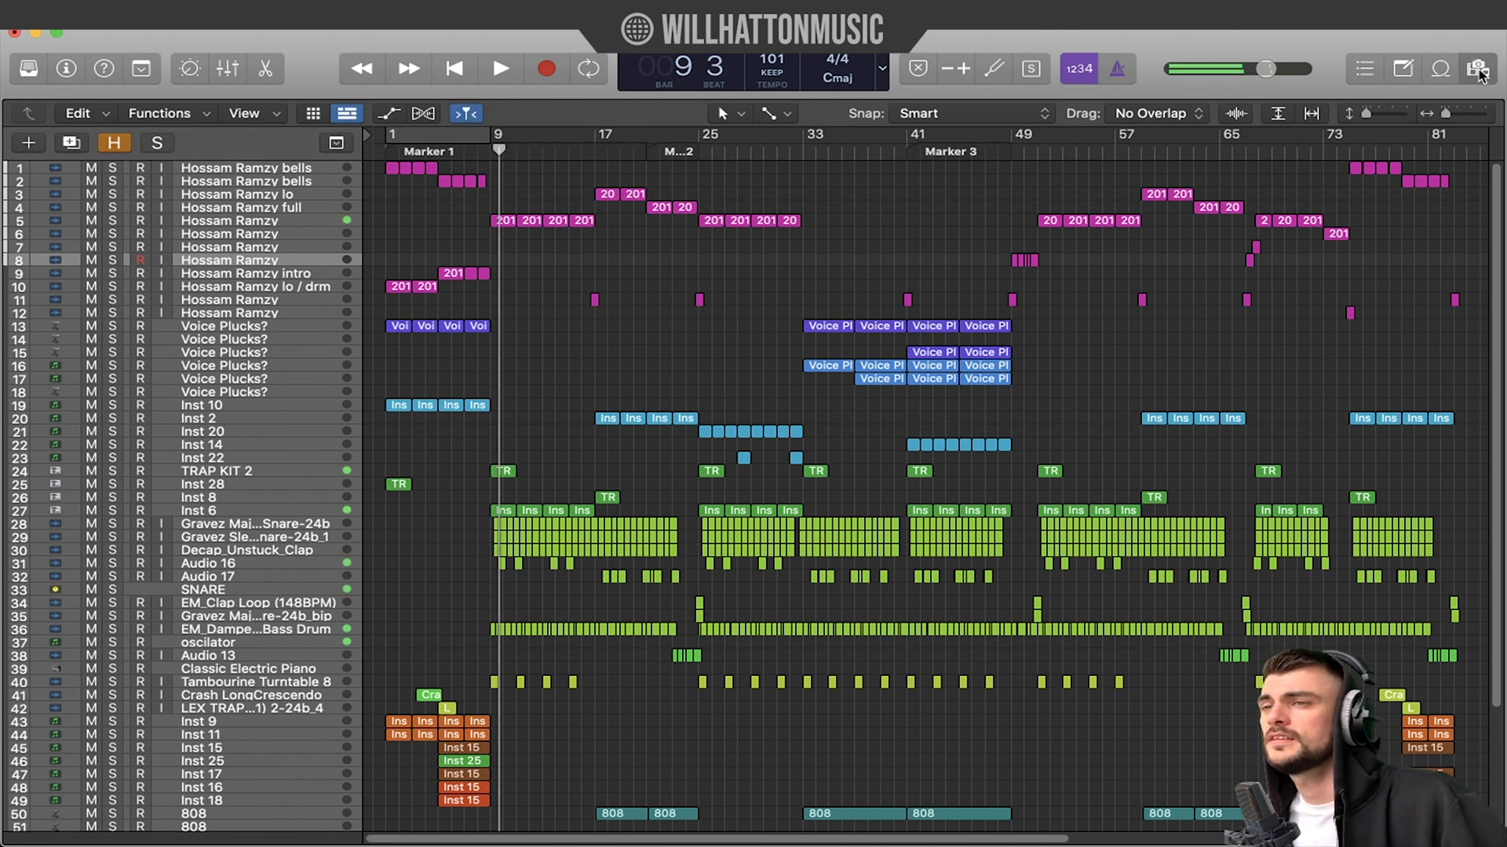
- Open the project audio list, examine the Hossam Ramzy sample regions and the 2017-04-13 recordings, and close the list
{"action": "key", "text": "f"}
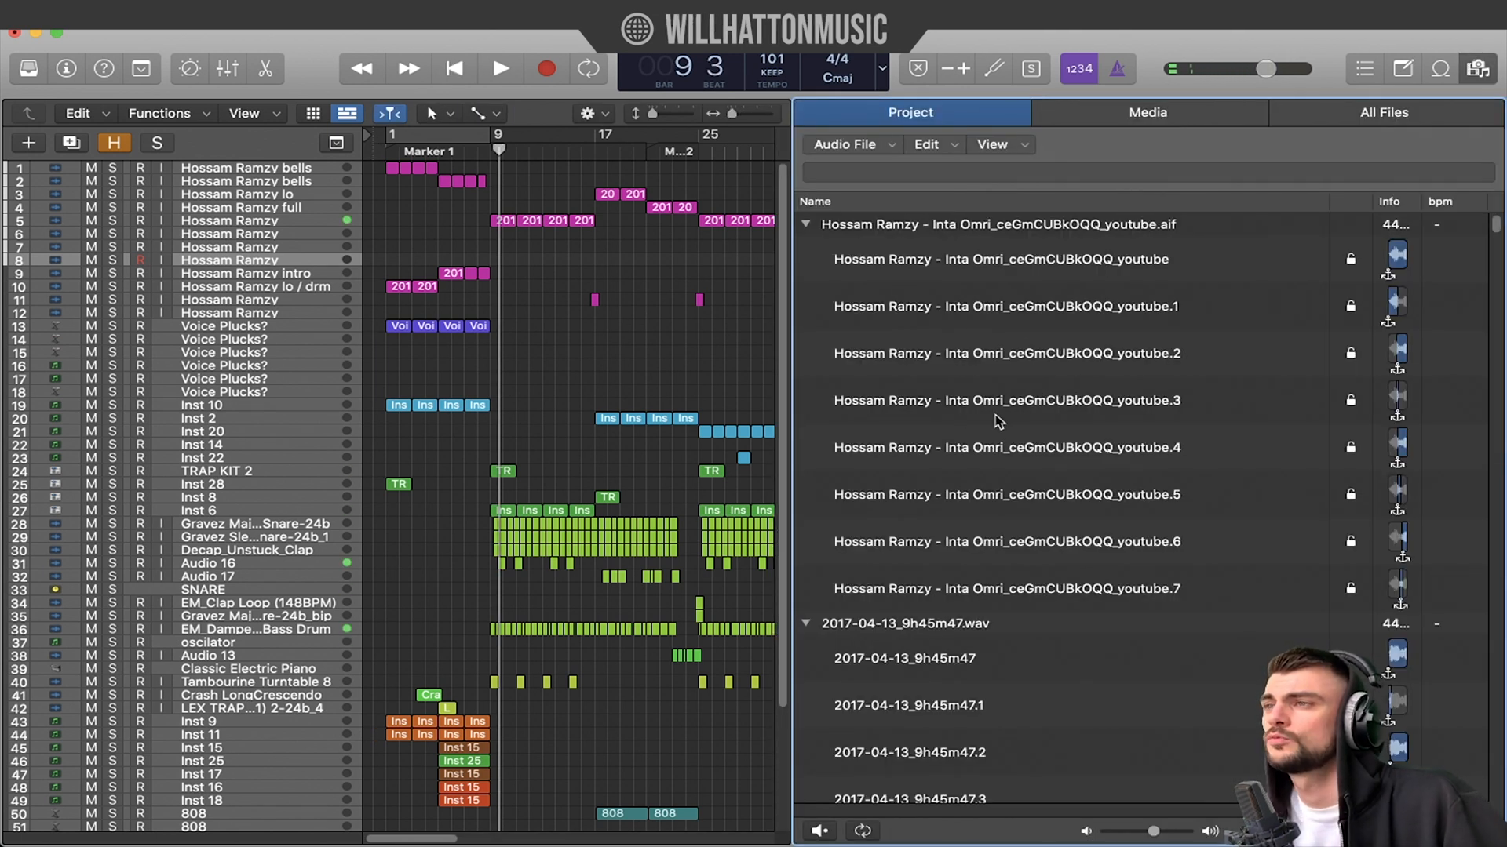
{"action": "left_click", "coordinate": [920, 349]}
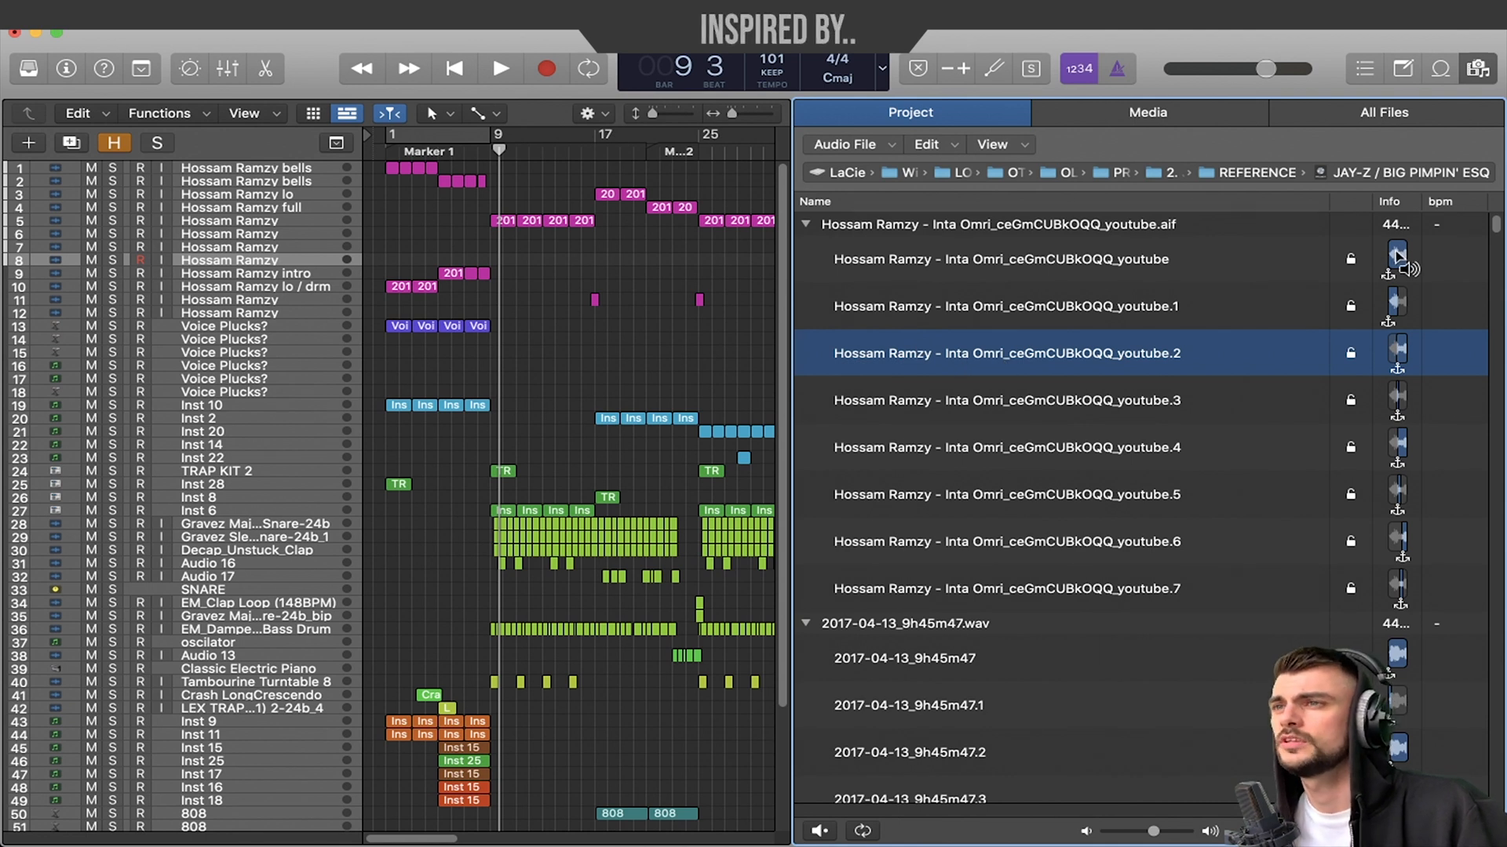
{"action": "scroll", "coordinate": [1052, 468], "scroll_direction": "down", "scroll_amount": 5}
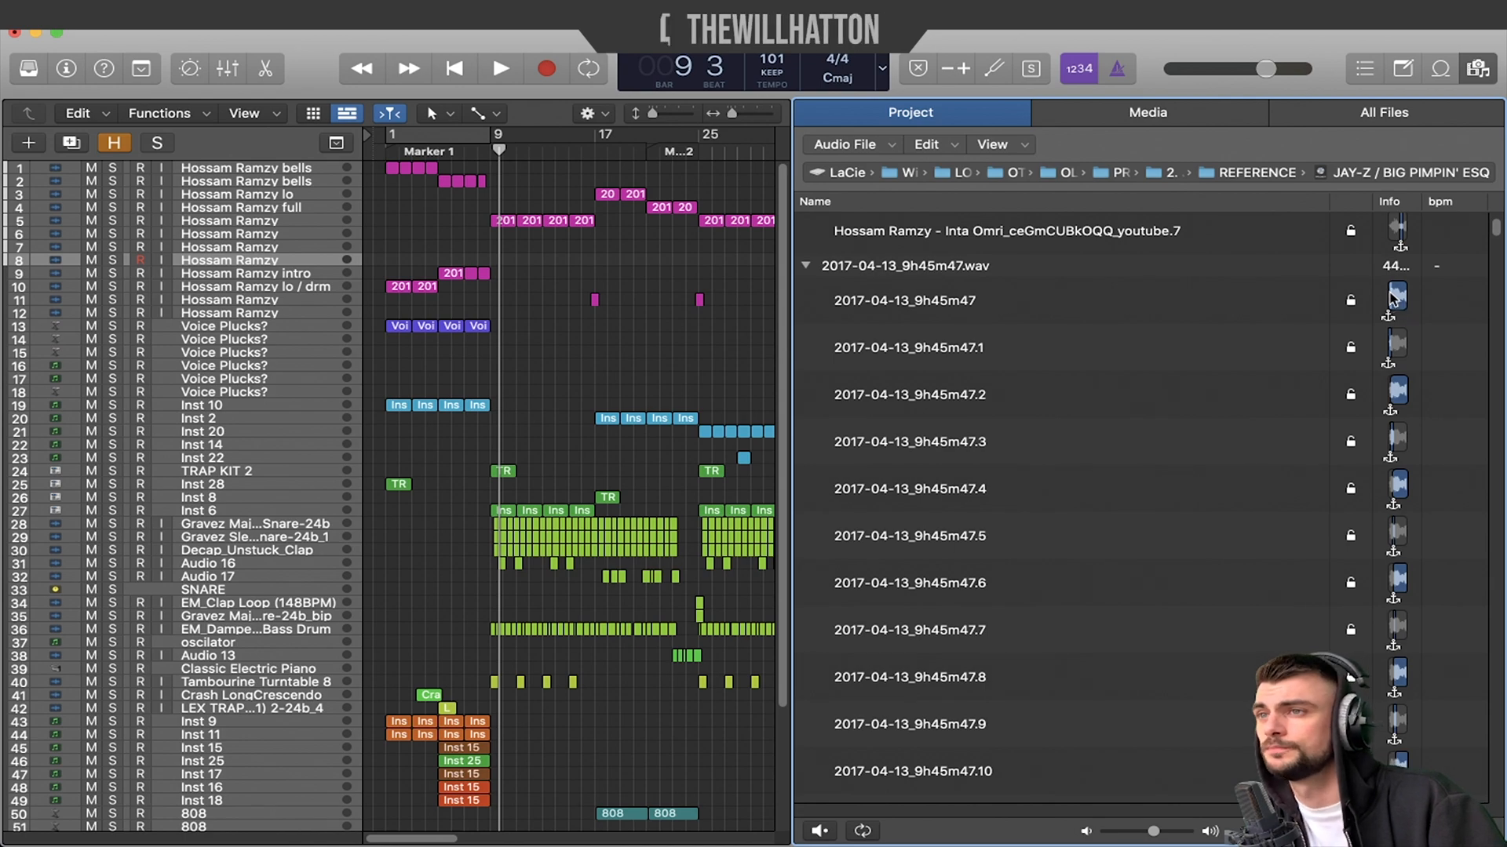
{"action": "scroll", "coordinate": [1390, 299], "scroll_direction": "down", "scroll_amount": 10}
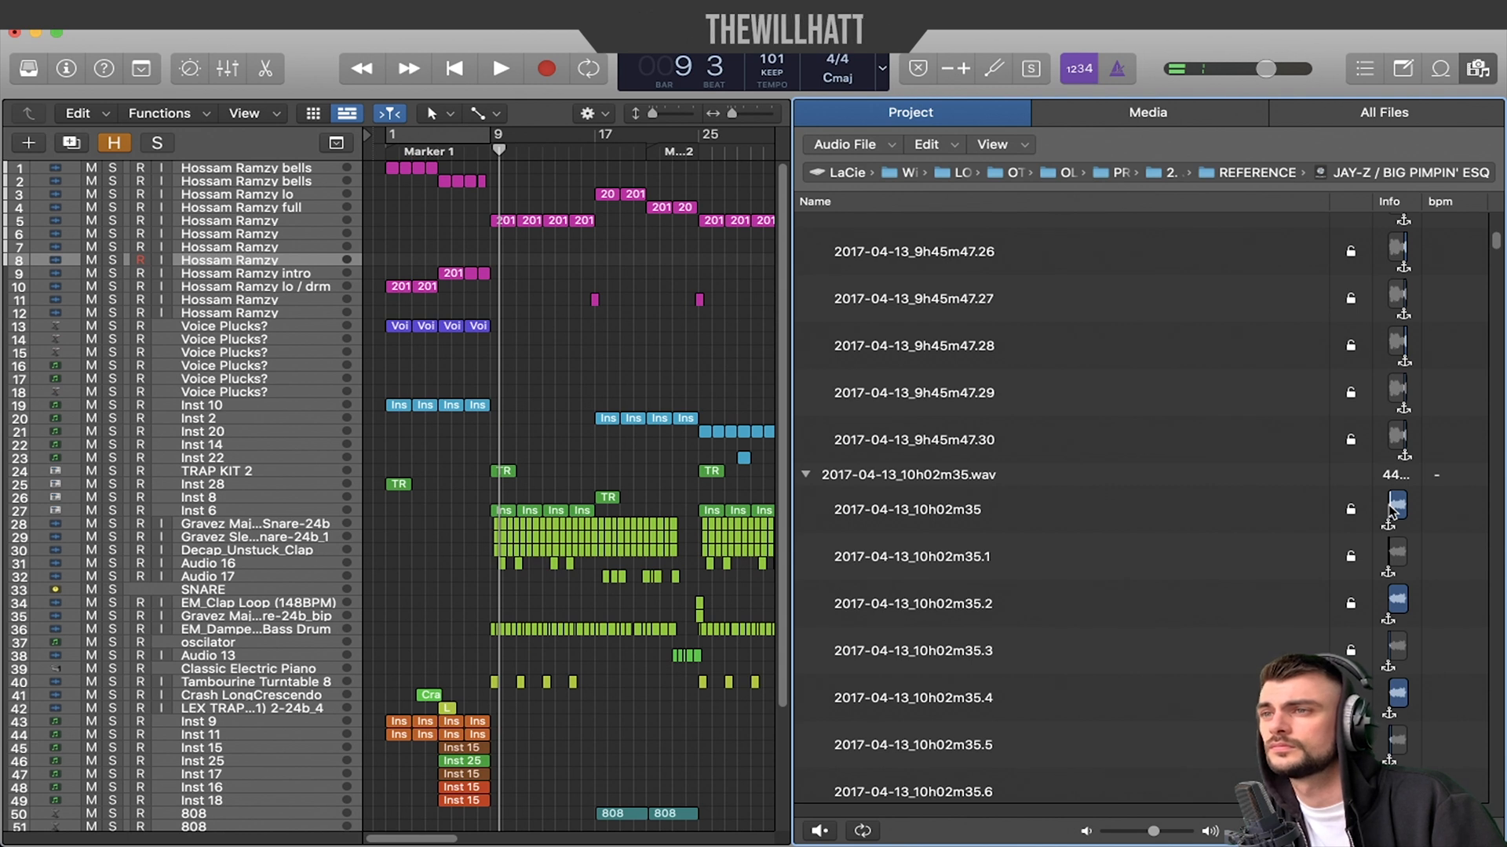
{"action": "left_click", "coordinate": [1391, 510]}
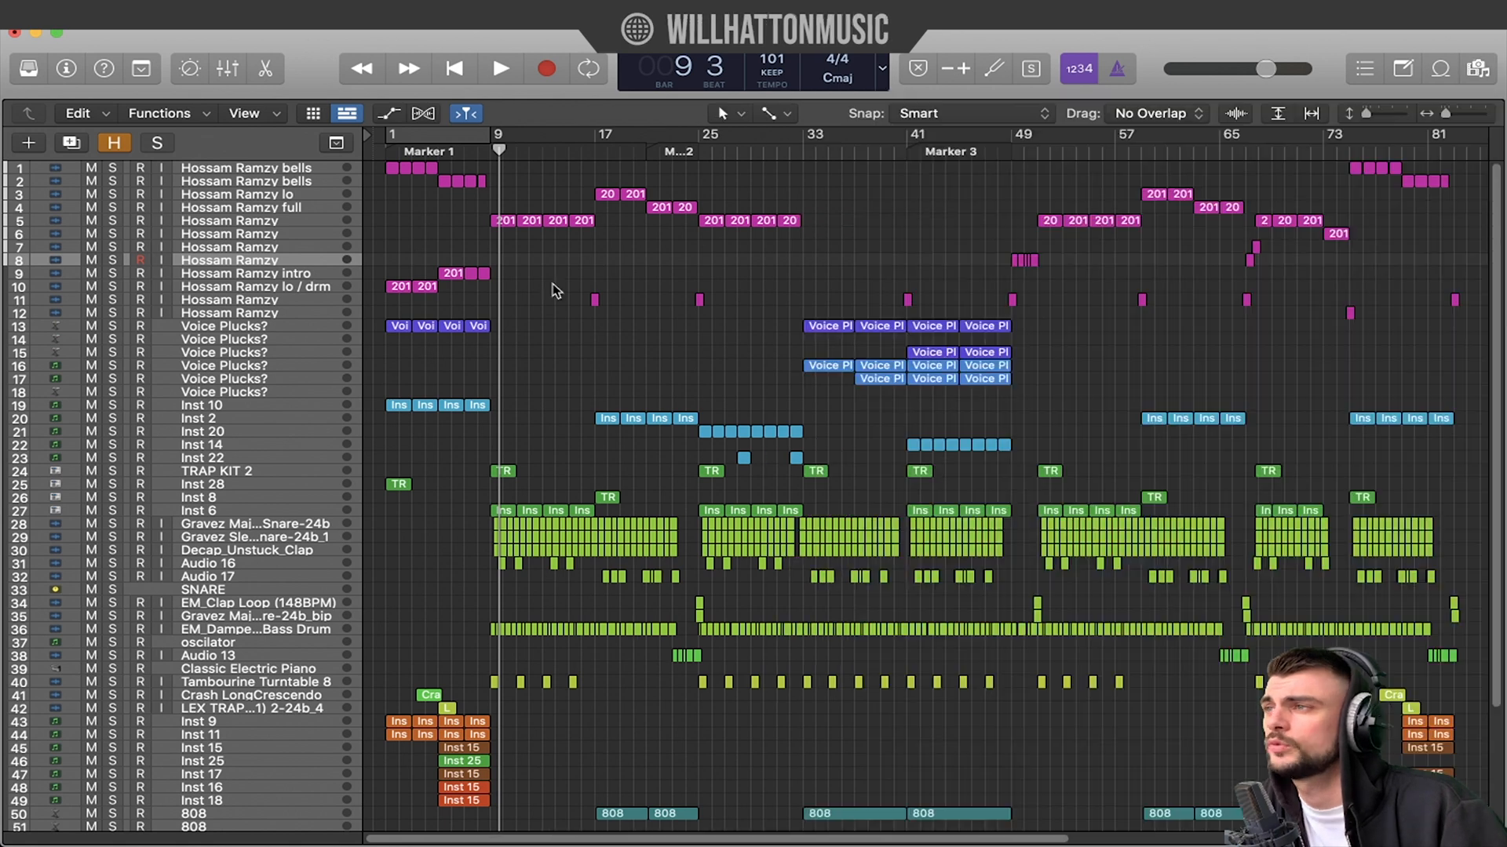
{"action": "key", "text": "f"}
{"action": "left_click", "coordinate": [102, 220]}
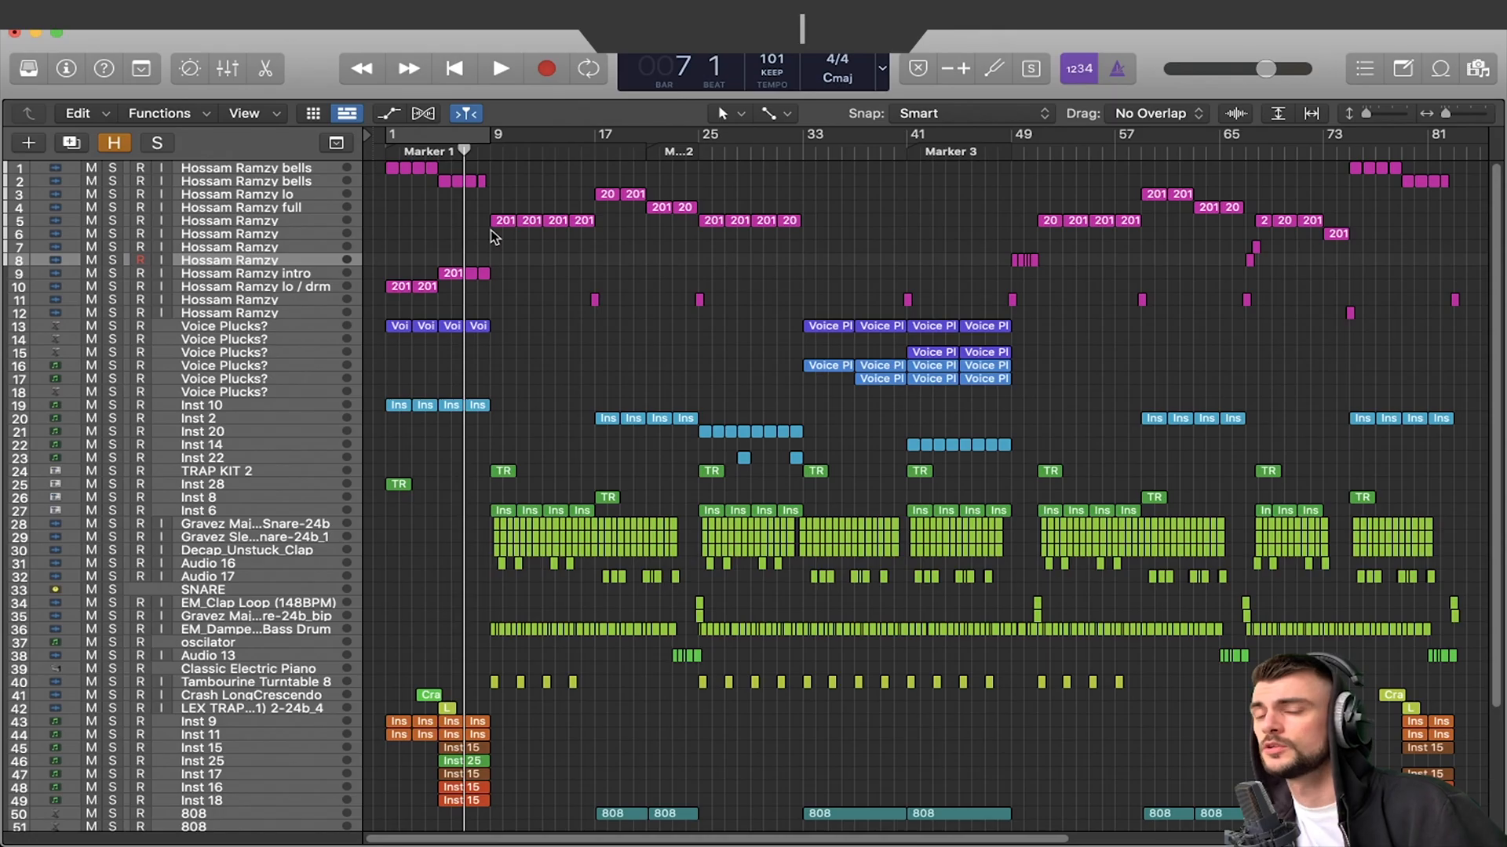
- Show track automation and examine the volume curves on Inst 20 and Inst 22 around bars 25 to 33
{"action": "key", "text": "a"}
{"action": "key", "text": "super+Down"}
{"action": "key", "text": "super+Down"}
{"action": "key", "text": "super+Down"}
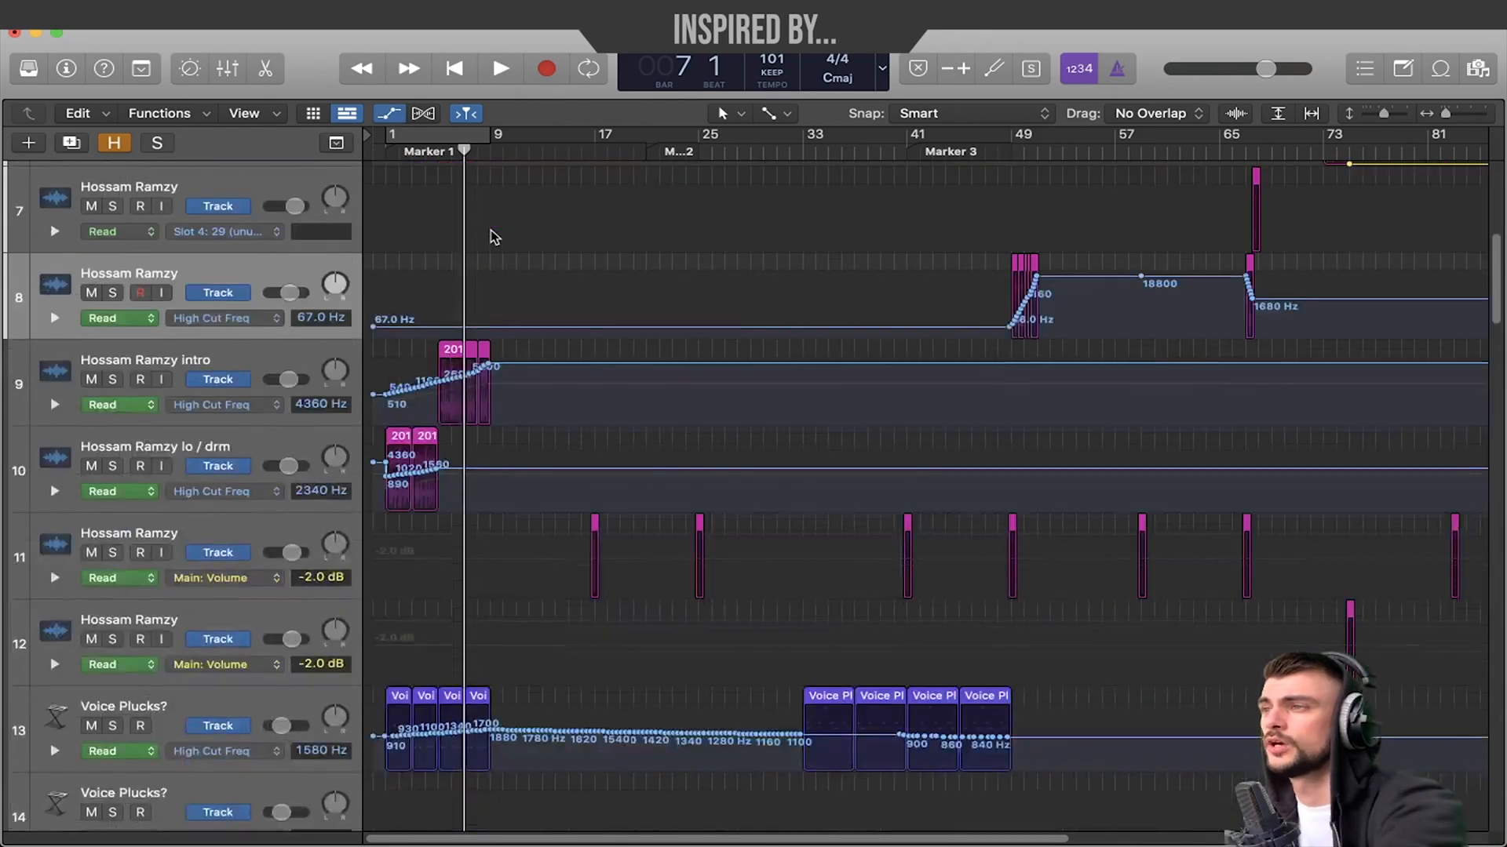
{"action": "scroll", "coordinate": [491, 237], "scroll_direction": "down", "scroll_amount": 20}
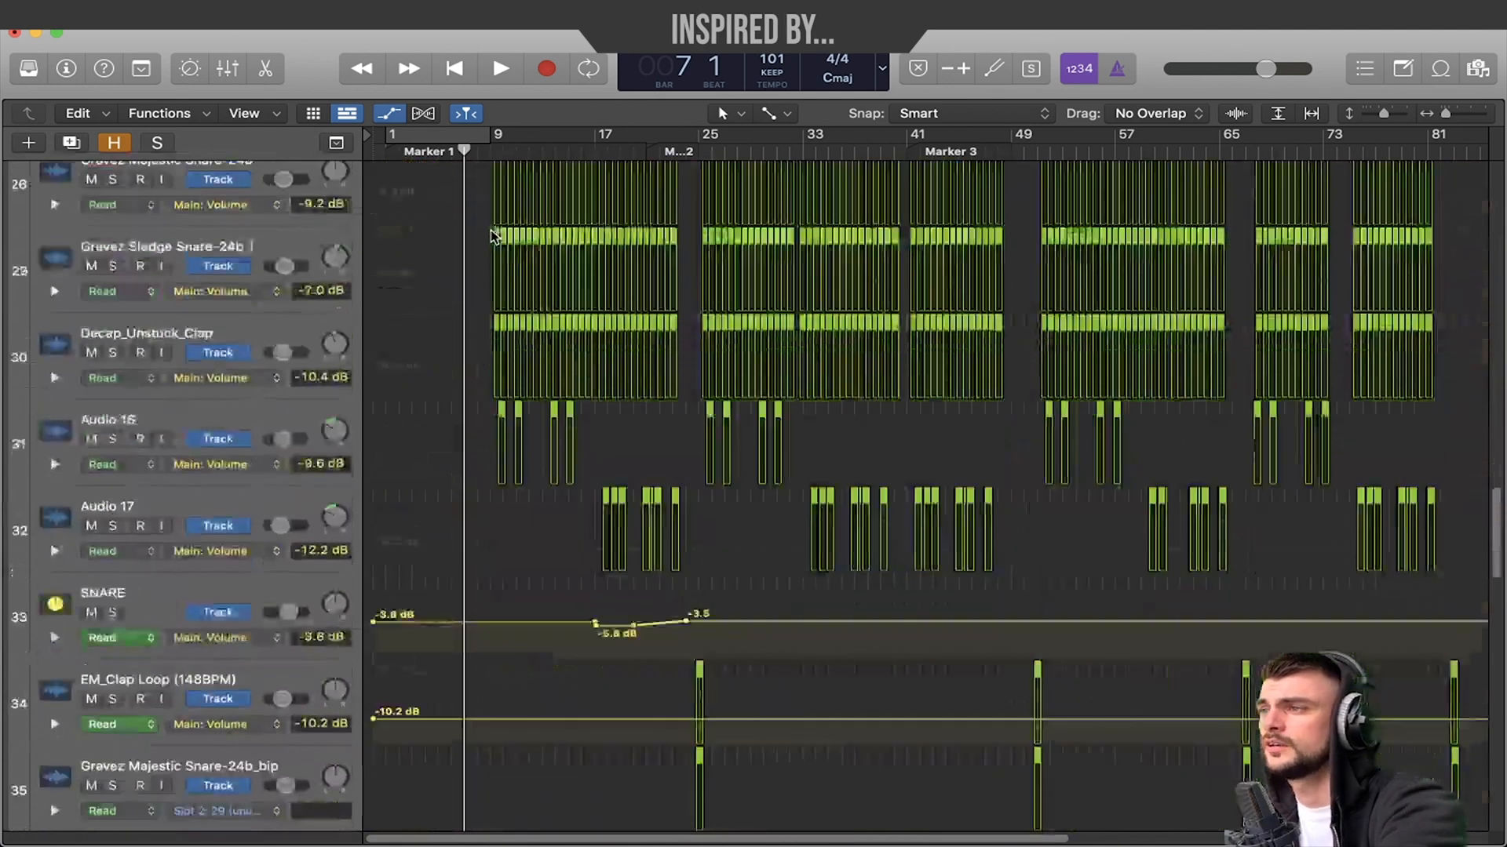
{"action": "scroll", "coordinate": [491, 237], "scroll_direction": "up", "scroll_amount": 10}
{"action": "key", "text": "super+Right"}
{"action": "key", "text": "super+Right"}
{"action": "key", "text": "super+Right"}
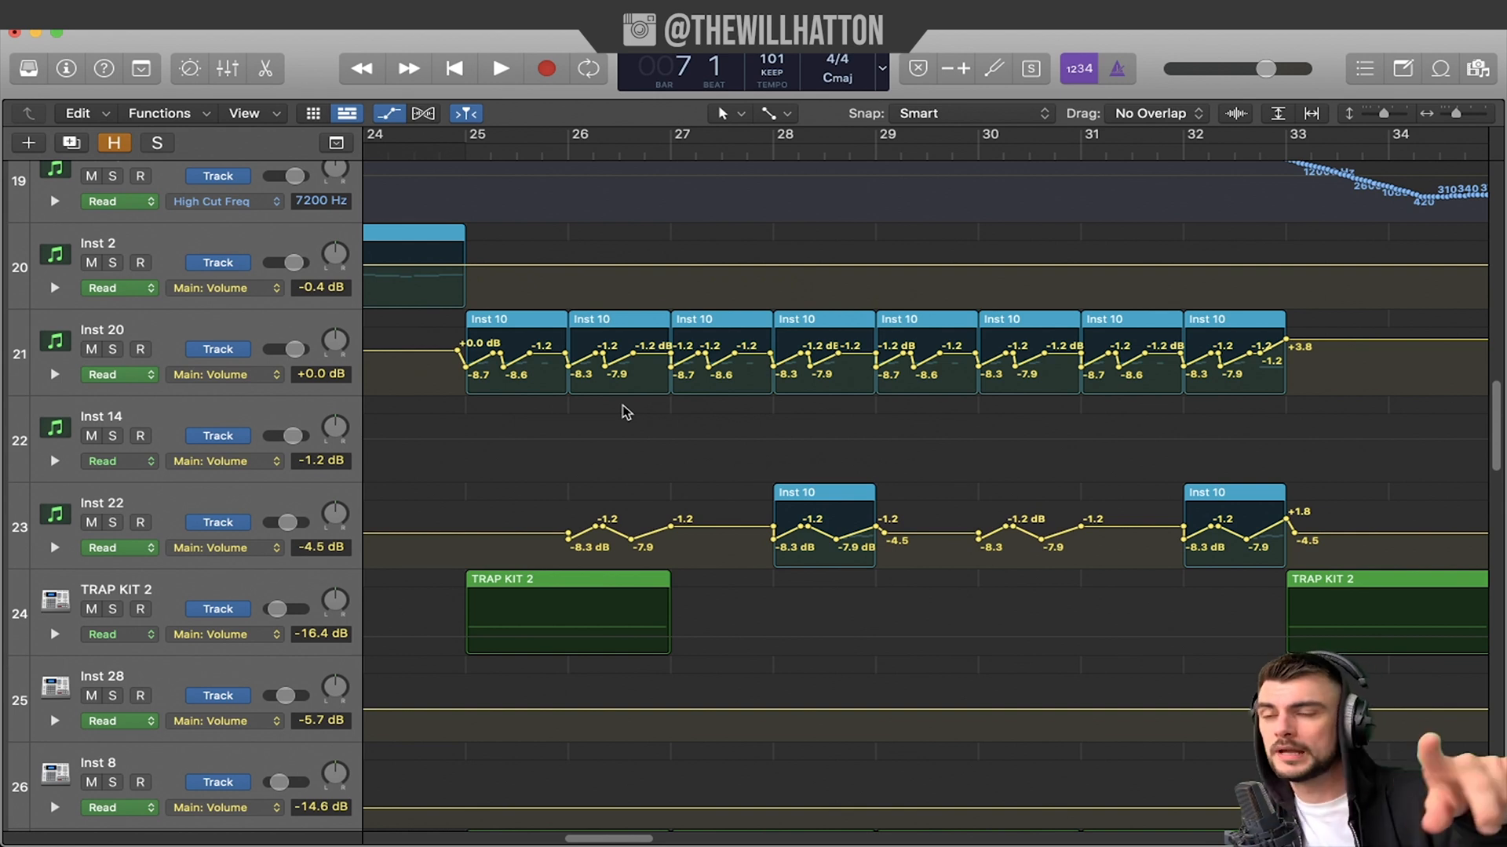
- Hide the track automation and return to the compact overview of the arrangement
{"action": "key", "text": "a"}
{"action": "key", "text": "super+Up"}
{"action": "key", "text": "super+Up"}
{"action": "key", "text": "super+Up"}
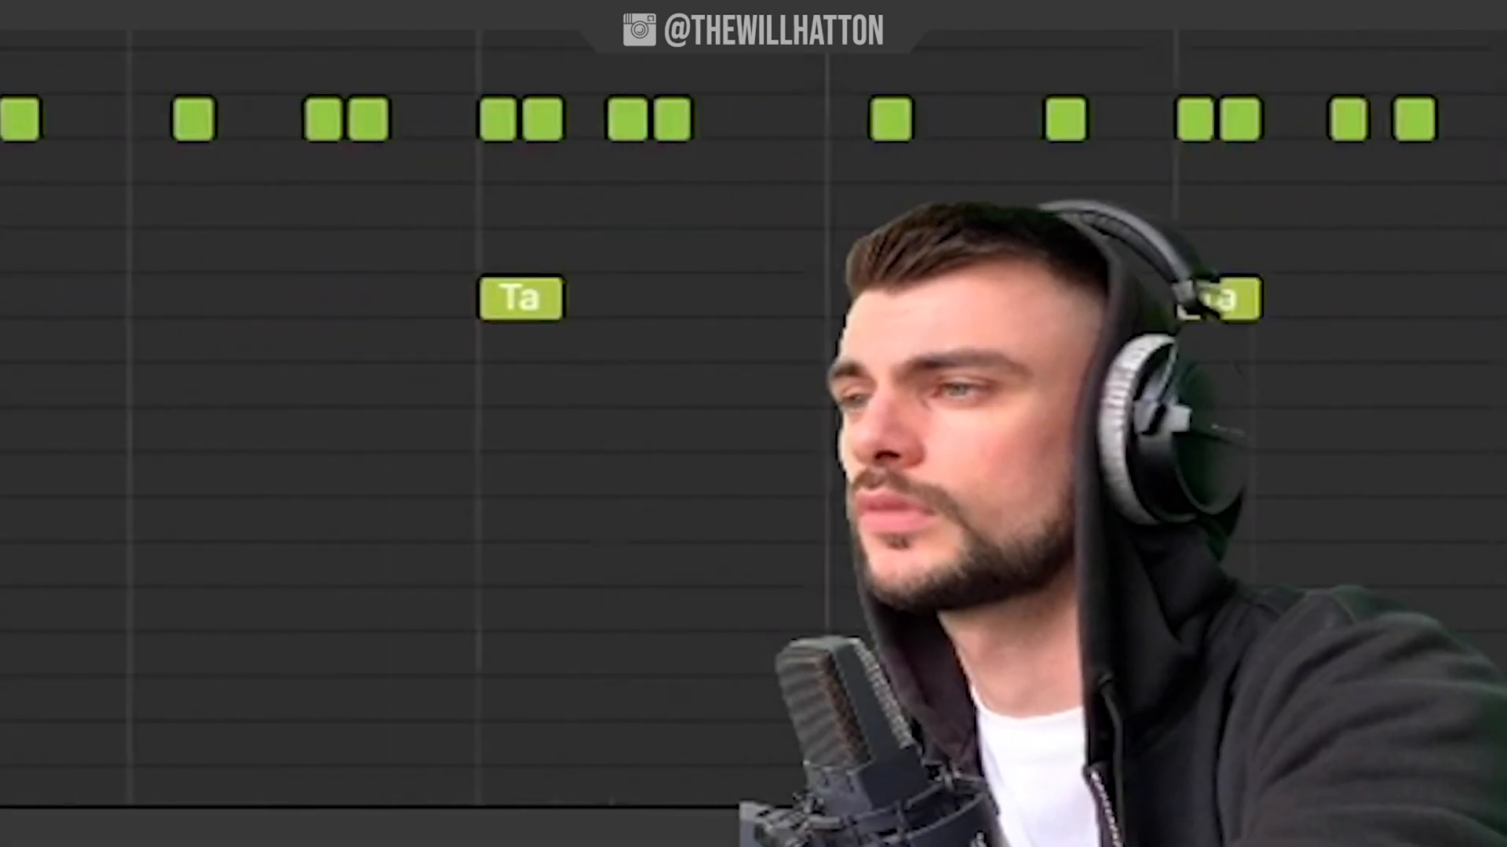
{"action": "key", "text": "super+Left"}
{"action": "key", "text": "super+Left"}
{"action": "key", "text": "super+Left"}
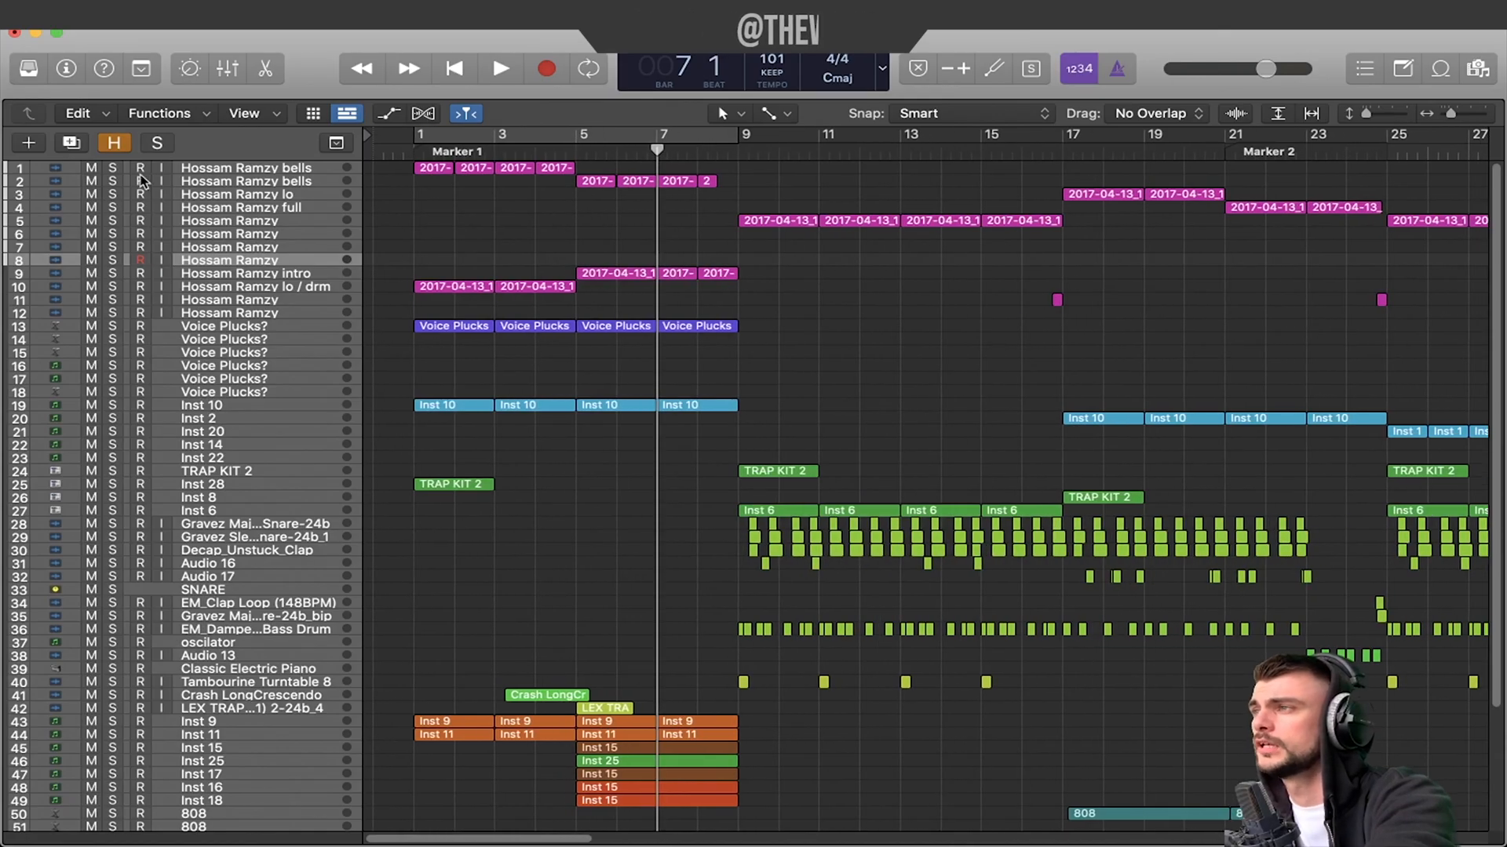
- Solo tracks 1 to 4, the Hossam Ramzy bells, lo and full tracks, and audition them from the start
{"action": "left_click_drag", "start_coordinate": [112, 167], "coordinate": [112, 207]}
{"action": "key", "text": "Return"}
{"action": "key", "text": "space"}
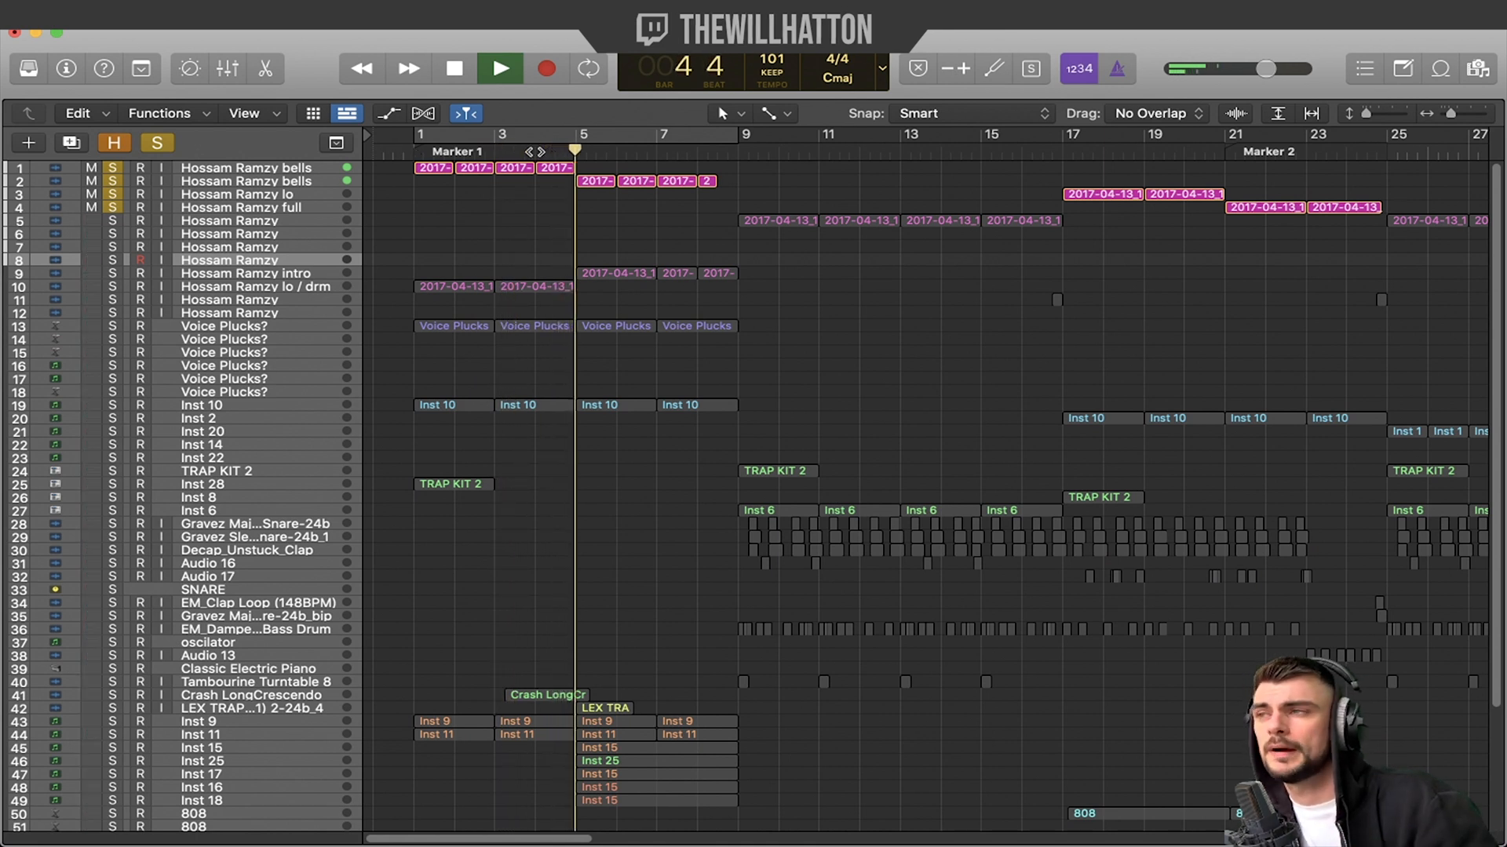
{"action": "key", "text": "space"}
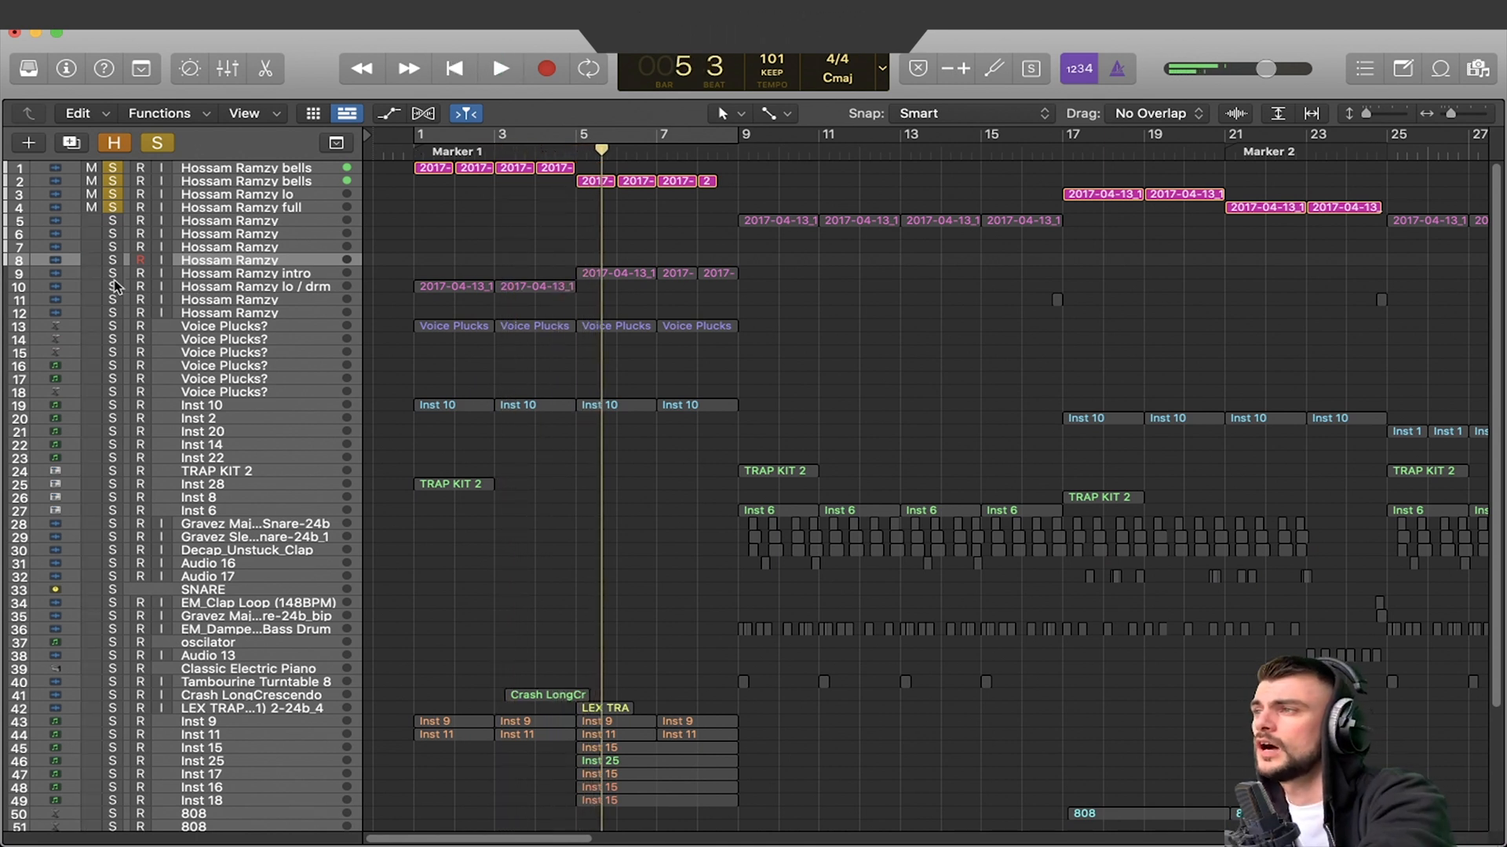
- Solo the Hossam Ramzy lo / drm track in place of tracks 1 to 4 and audition it from the start
{"action": "left_click", "coordinate": [113, 286]}
{"action": "left_click_drag", "start_coordinate": [116, 204], "coordinate": [113, 168]}
{"action": "key", "text": "Return"}
{"action": "key", "text": "space"}
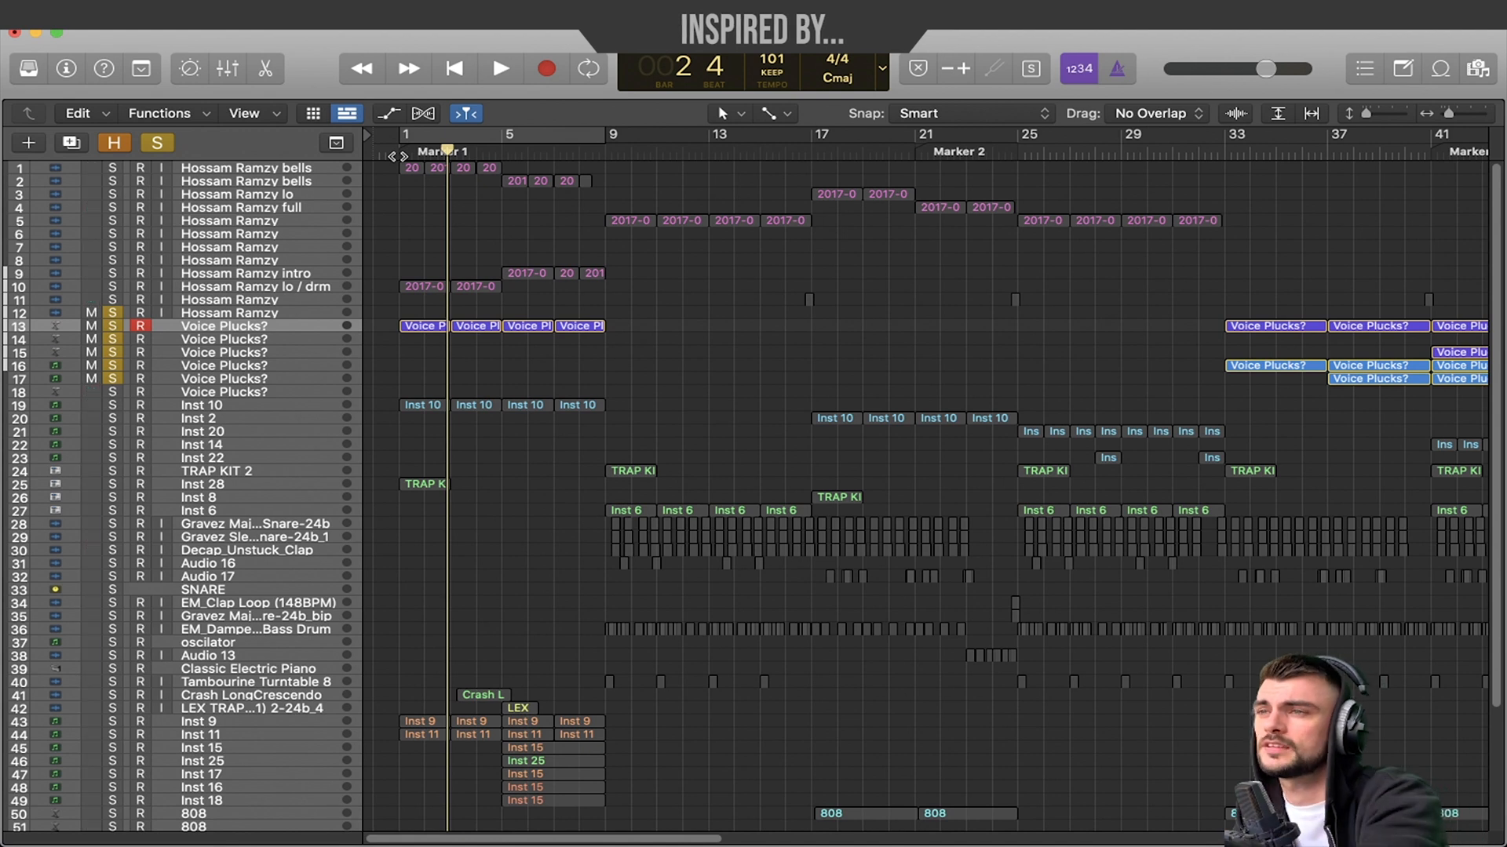
- Audition the soloed Voice Plucks tracks from the start and from about bar 41, stop playback, and clear all solos
{"action": "key", "text": "Return"}
{"action": "key", "text": "space"}
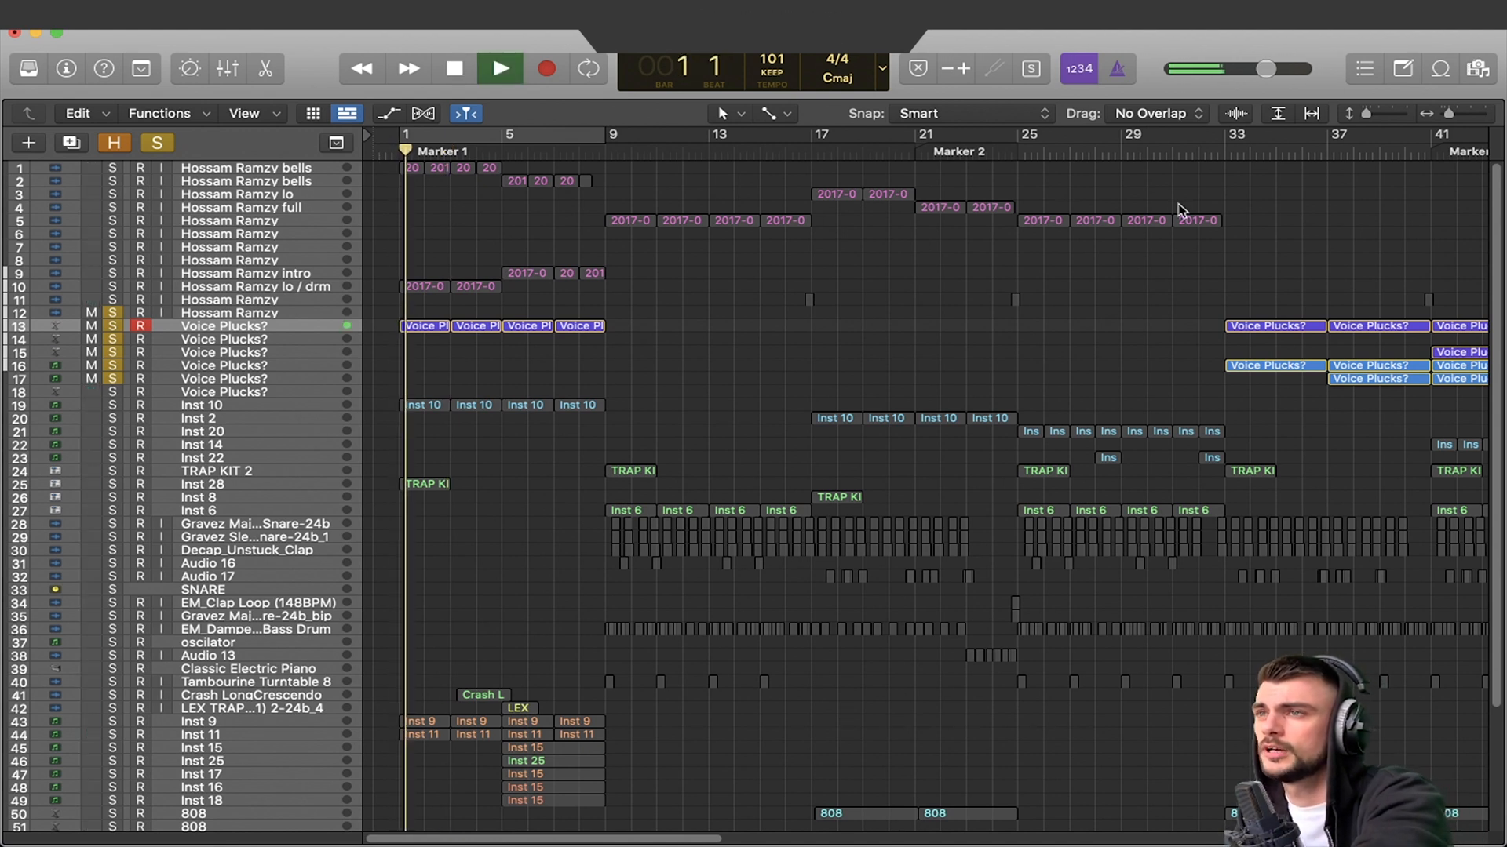
{"action": "scroll", "coordinate": [1048, 204], "scroll_direction": "right", "scroll_amount": 5}
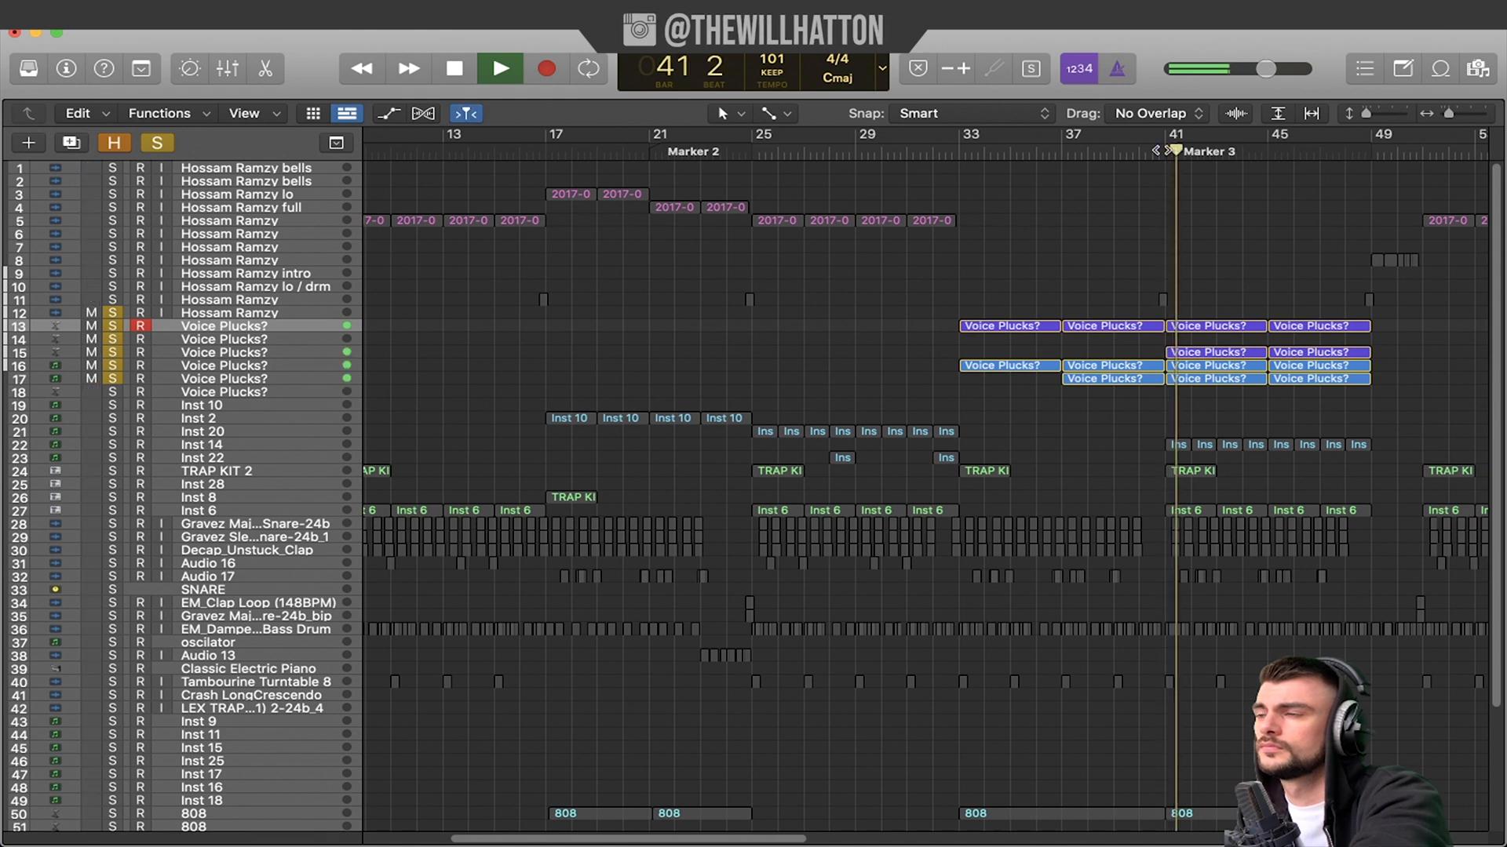
{"action": "scroll", "coordinate": [1056, 238], "scroll_direction": "left", "scroll_amount": 5}
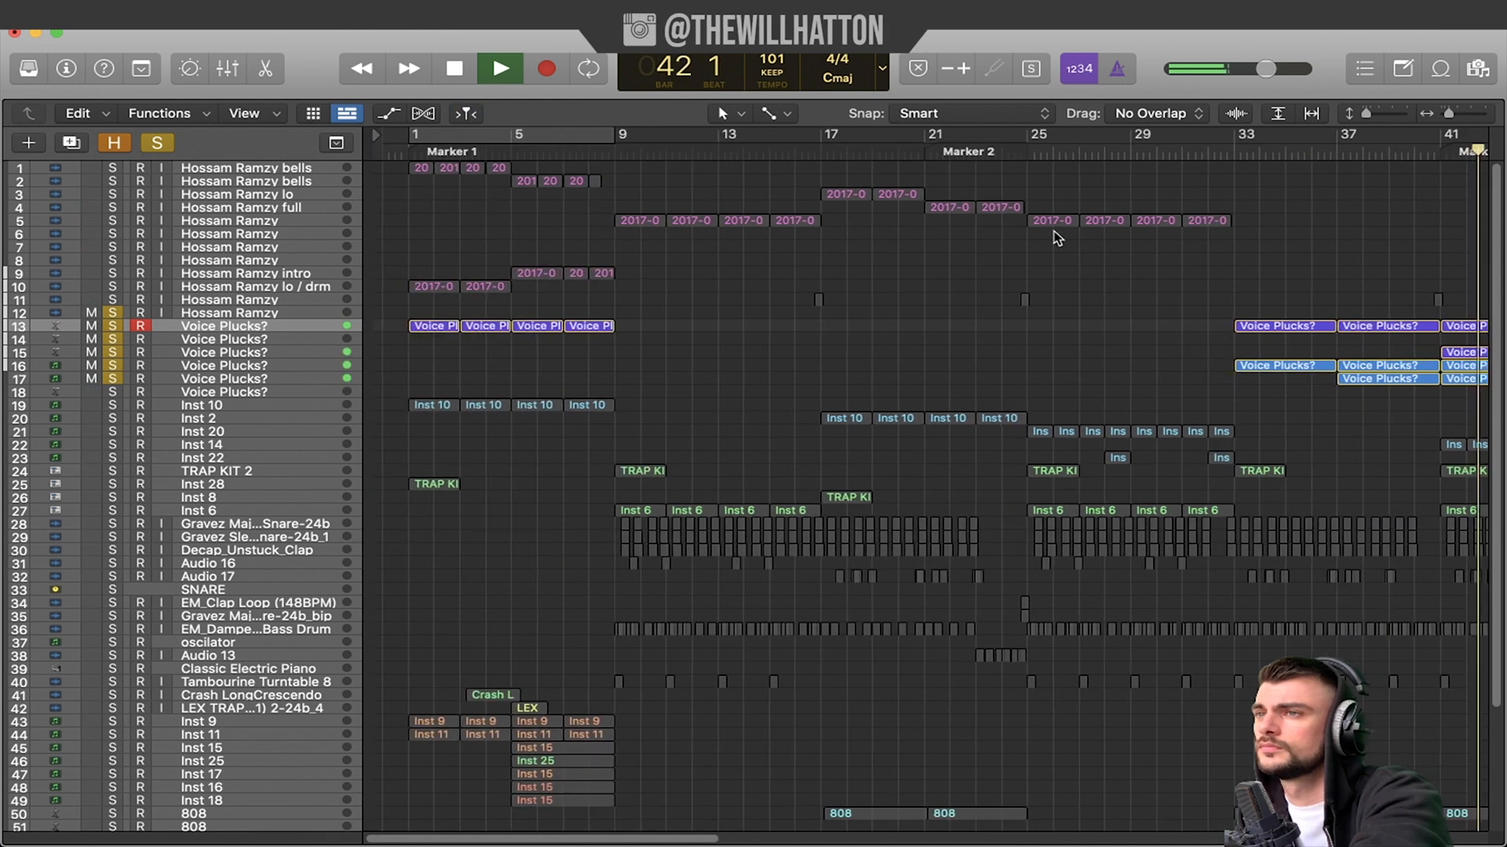
{"action": "key", "text": "space"}
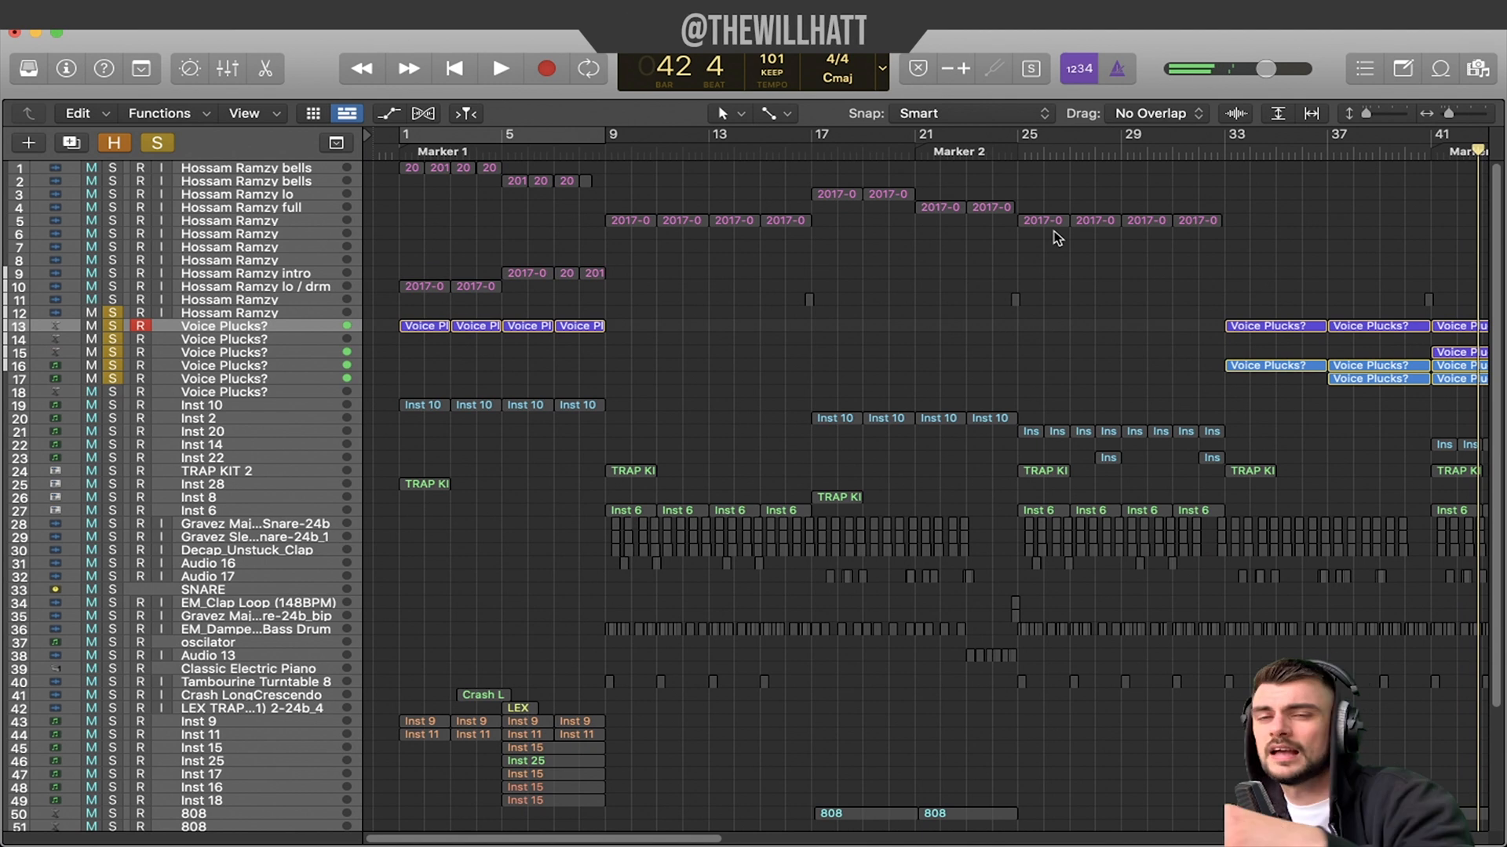
{"action": "left_click", "coordinate": [146, 143]}
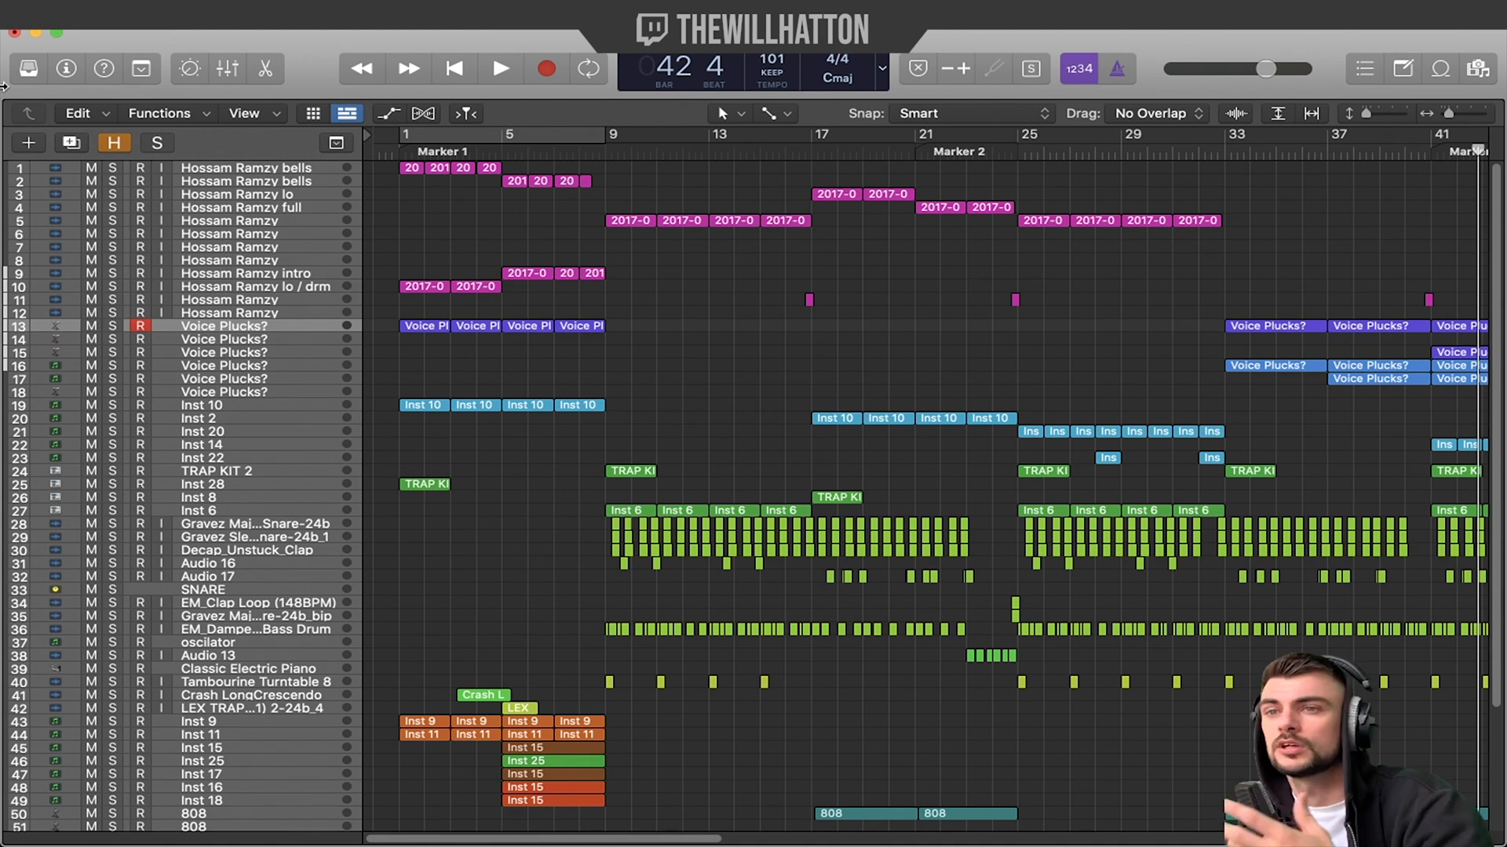
- Solo tracks 18 to 23, play from bar 17, add tracks 1 to 10 to the solo, and continue from bar 25
{"action": "key", "text": "s"}
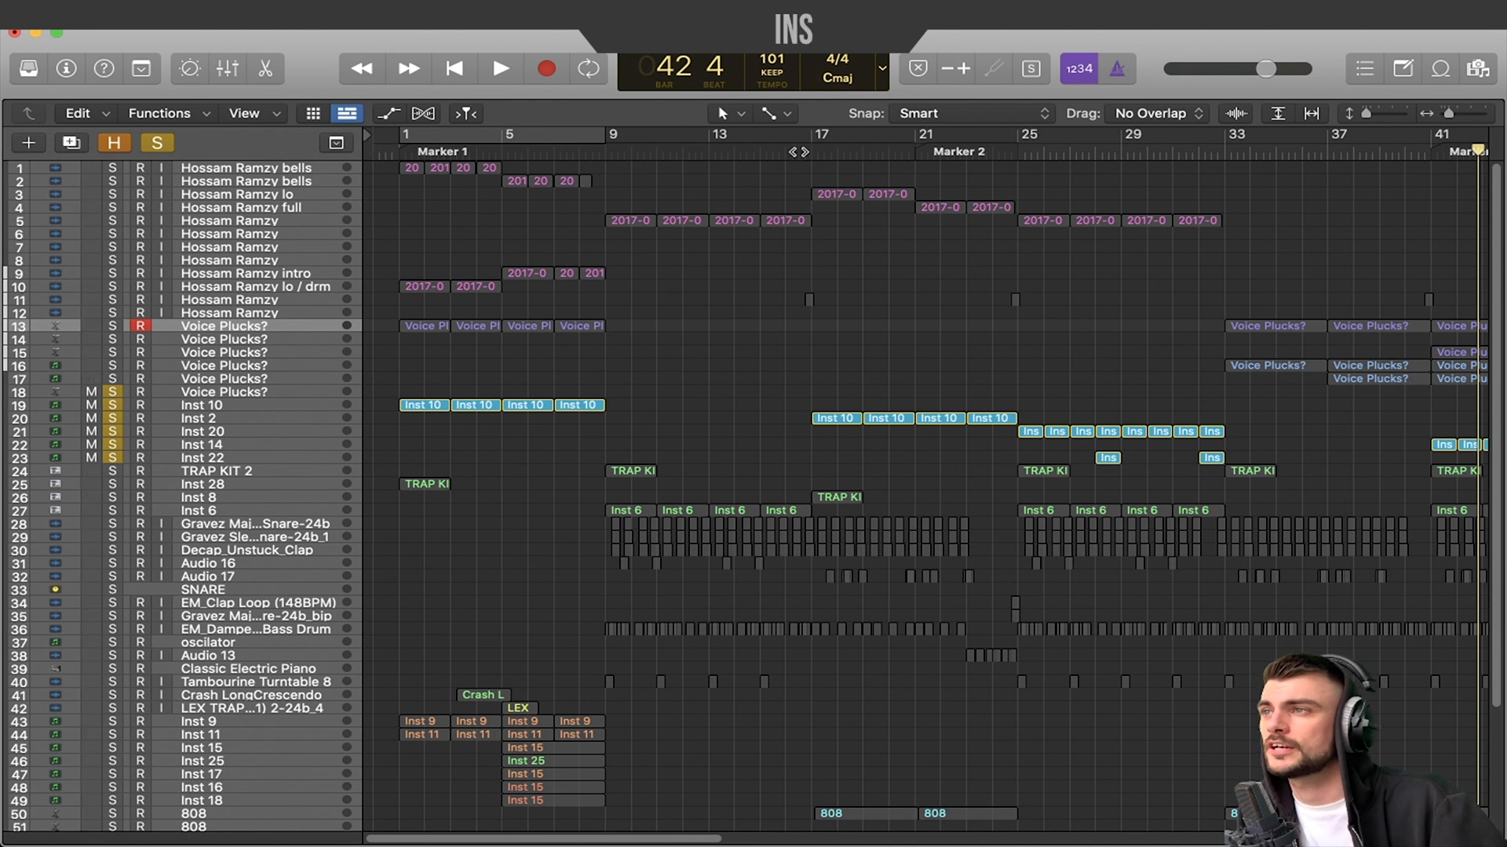
{"action": "double_click", "coordinate": [817, 150]}
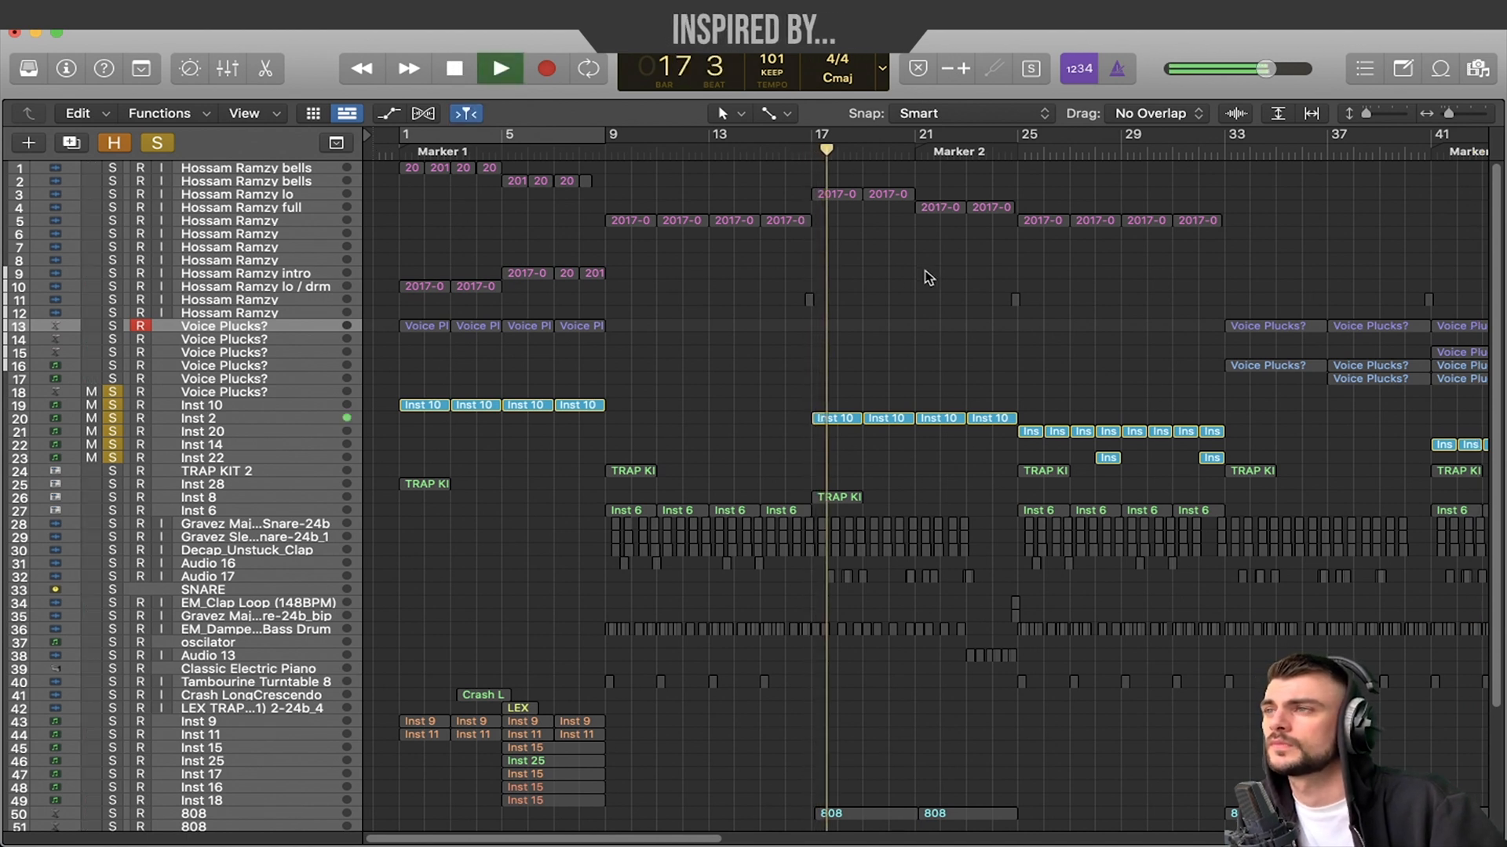
{"action": "left_click_drag", "start_coordinate": [103, 170], "coordinate": [120, 290]}
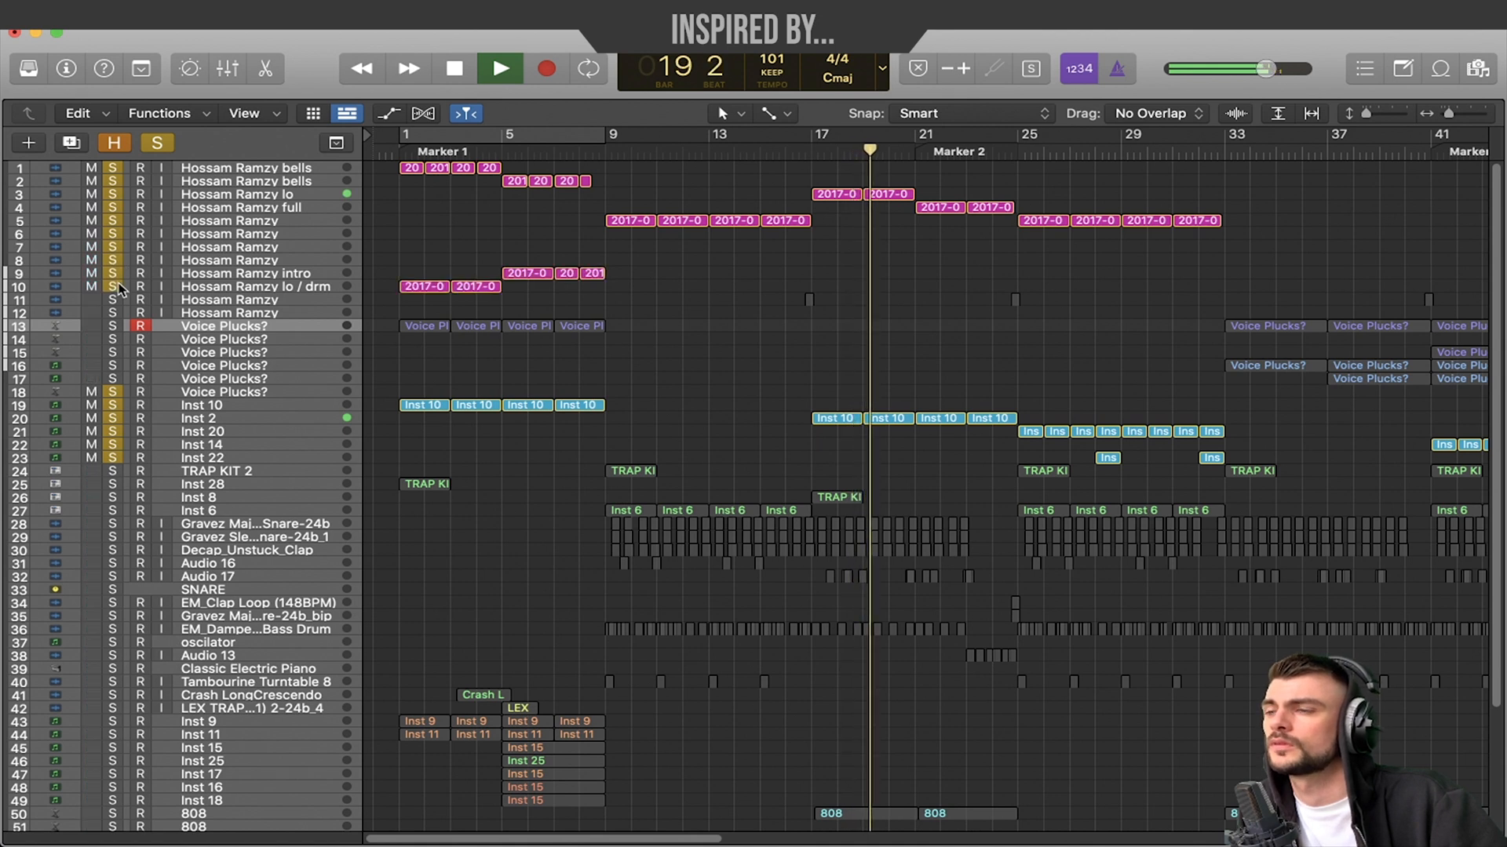
{"action": "left_click_drag", "start_coordinate": [994, 151], "coordinate": [1025, 152]}
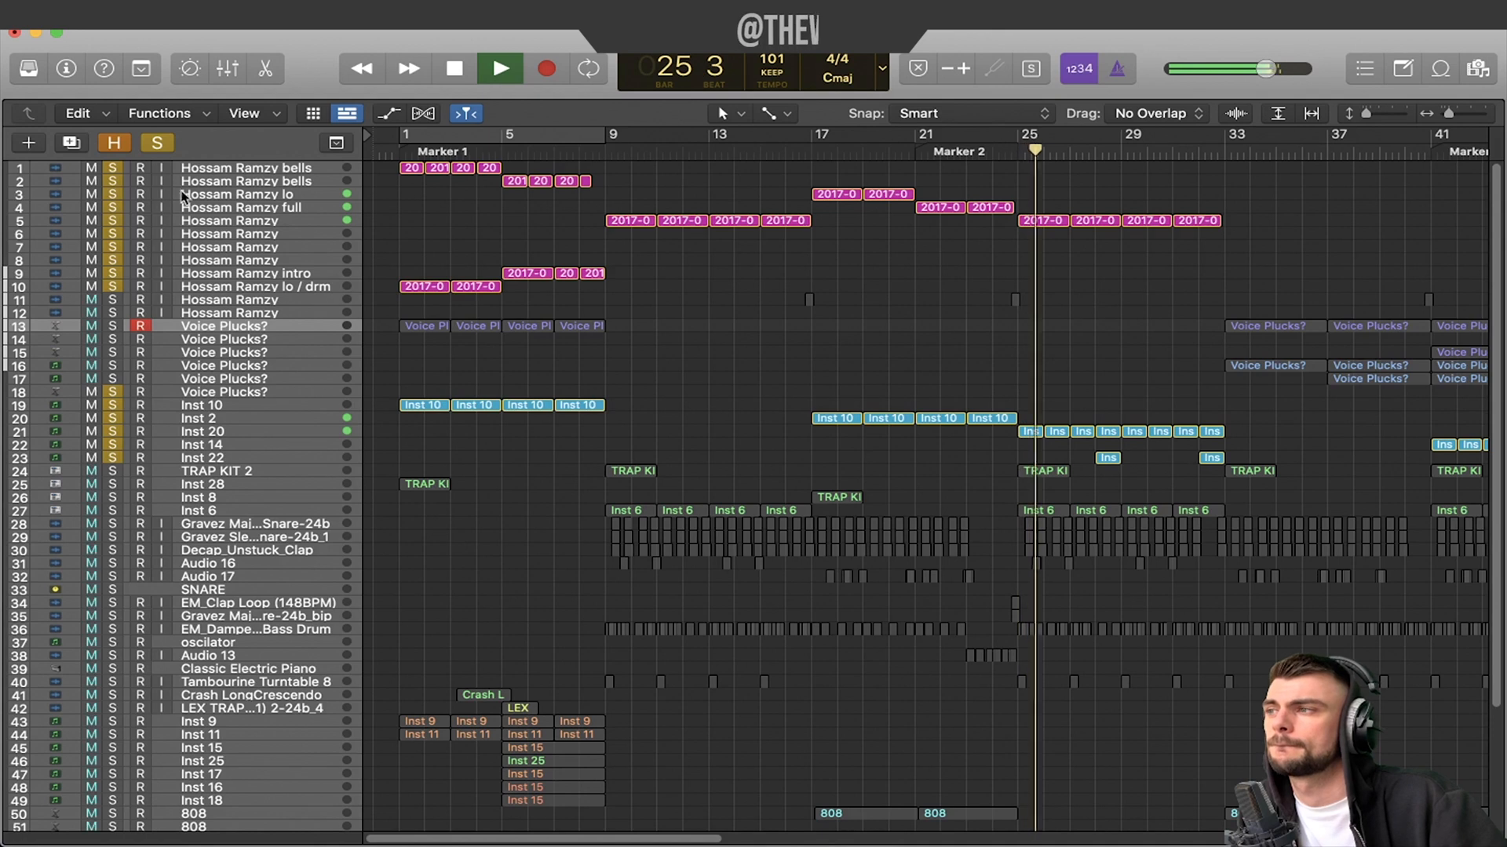
- Compare the Inst layers without the Hossam Ramzy tracks and with tracks 1 to 5 soloed, stop playback, and clear all solos
{"action": "left_click_drag", "start_coordinate": [112, 287], "coordinate": [113, 274]}
{"action": "left_click", "coordinate": [115, 168]}
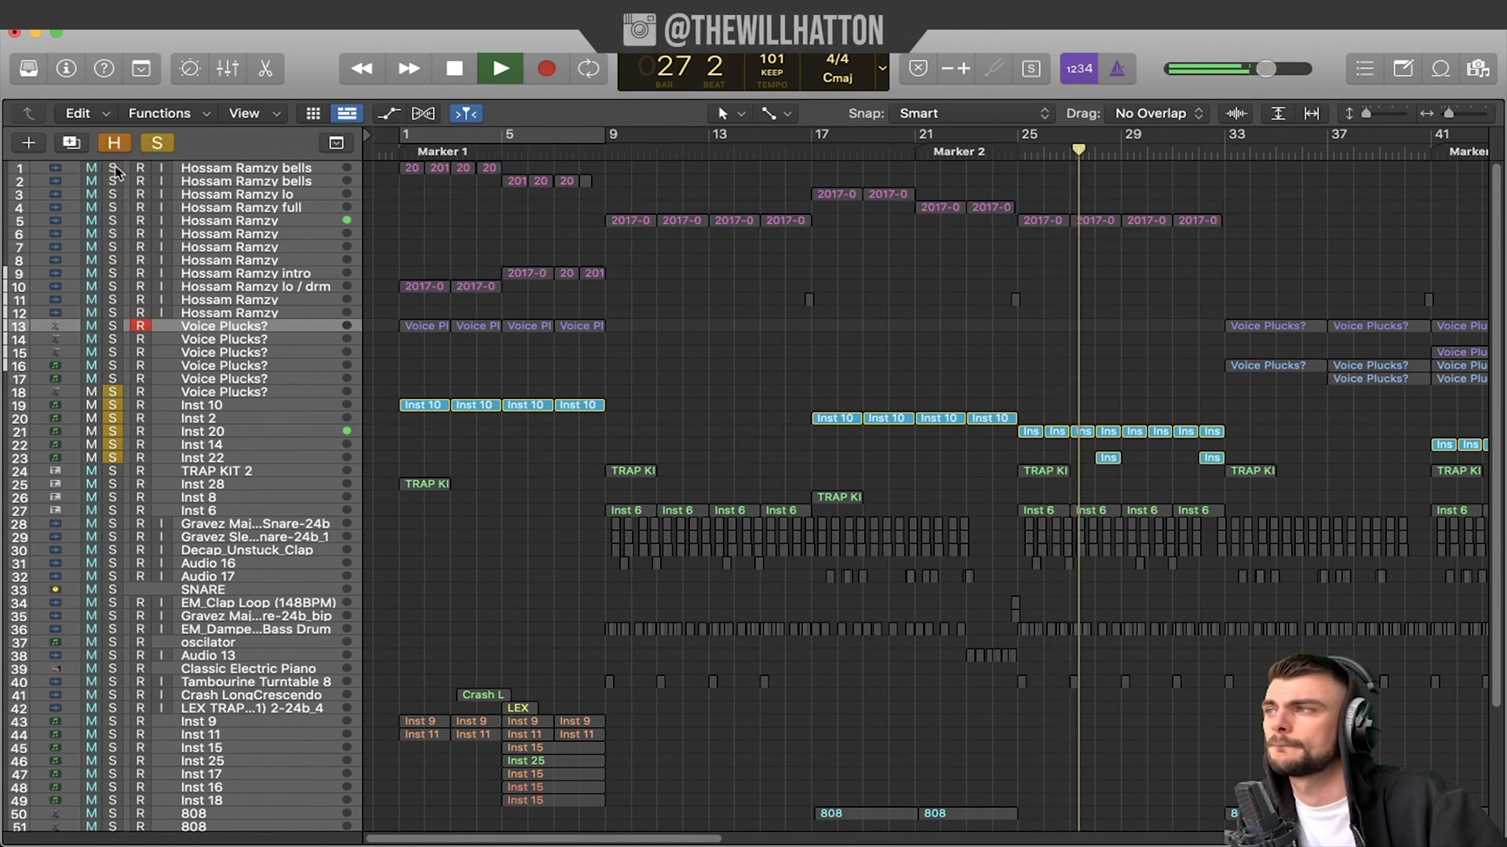
{"action": "left_click_drag", "start_coordinate": [112, 221], "coordinate": [103, 153]}
{"action": "key", "text": "space"}
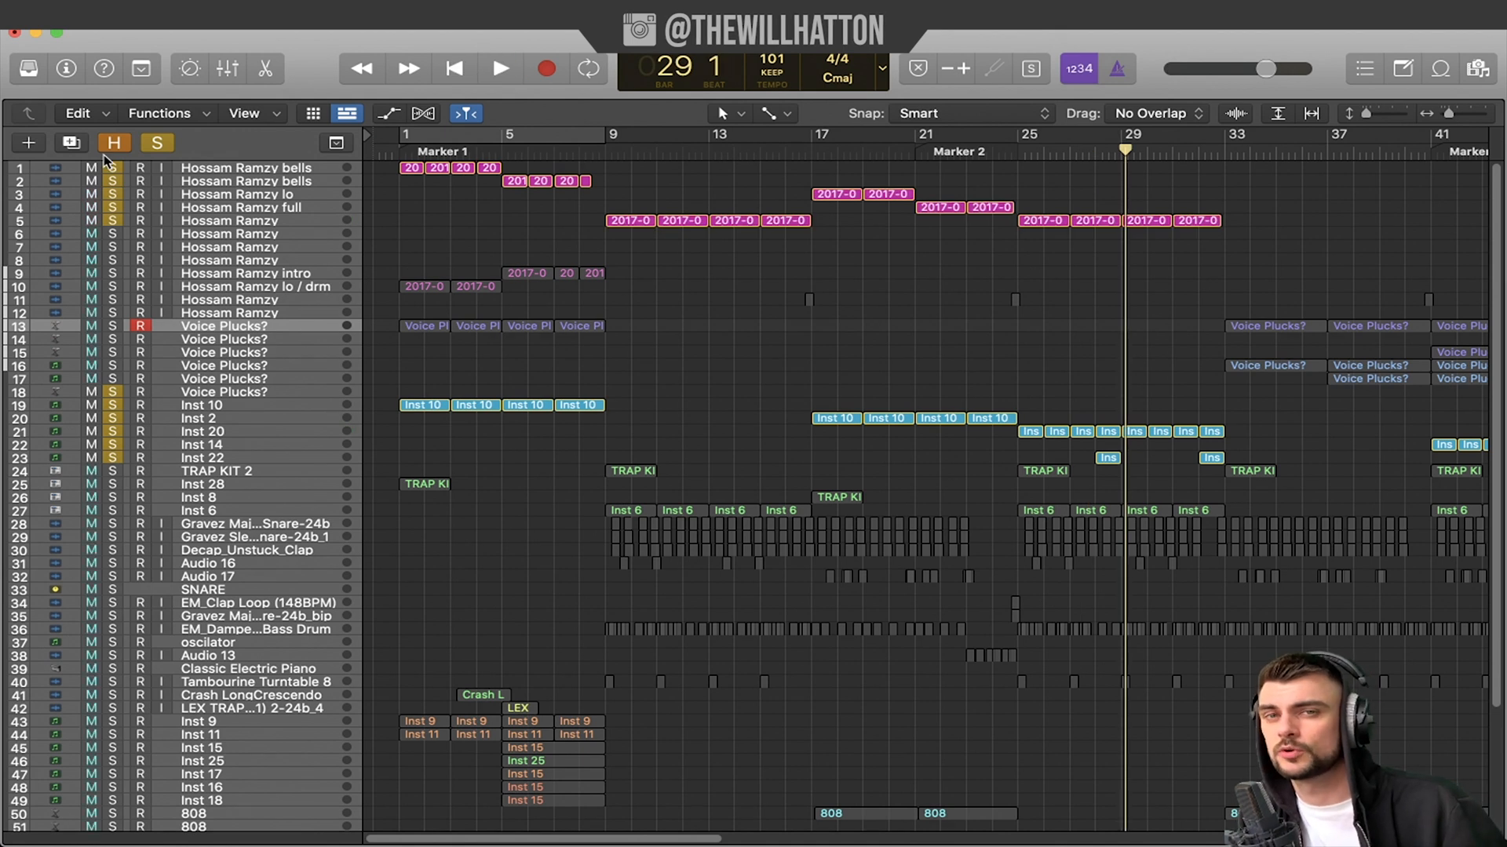
{"action": "scroll", "coordinate": [198, 387], "scroll_direction": "down", "scroll_amount": 5}
{"action": "left_click", "coordinate": [157, 142]}
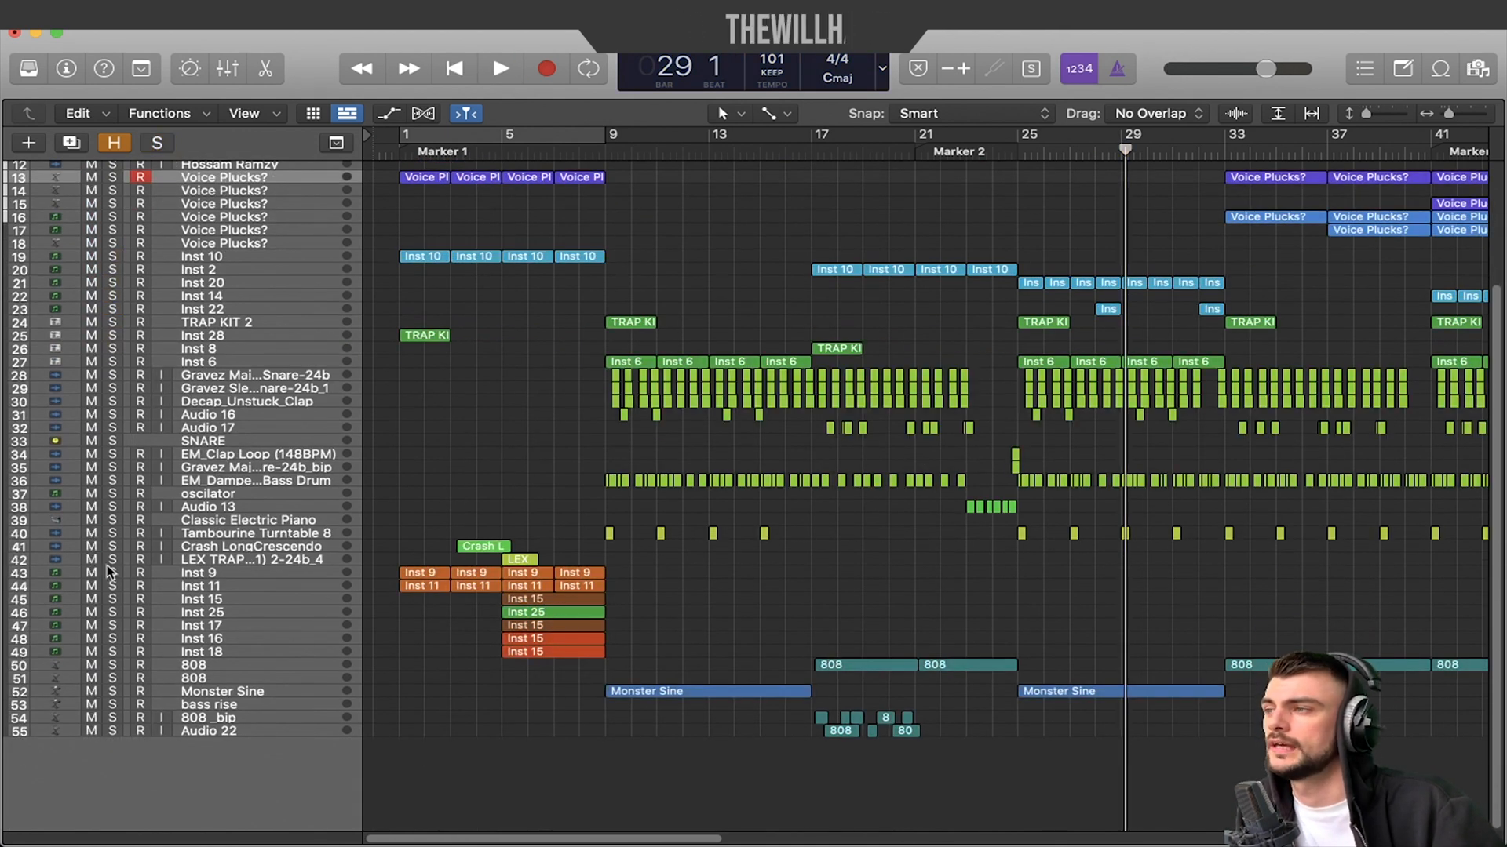
- Solo tracks 43 to 49, Inst 9 through Inst 18, and audition them from bar 1 and again from bar 5
{"action": "left_click_drag", "start_coordinate": [111, 563], "coordinate": [113, 601]}
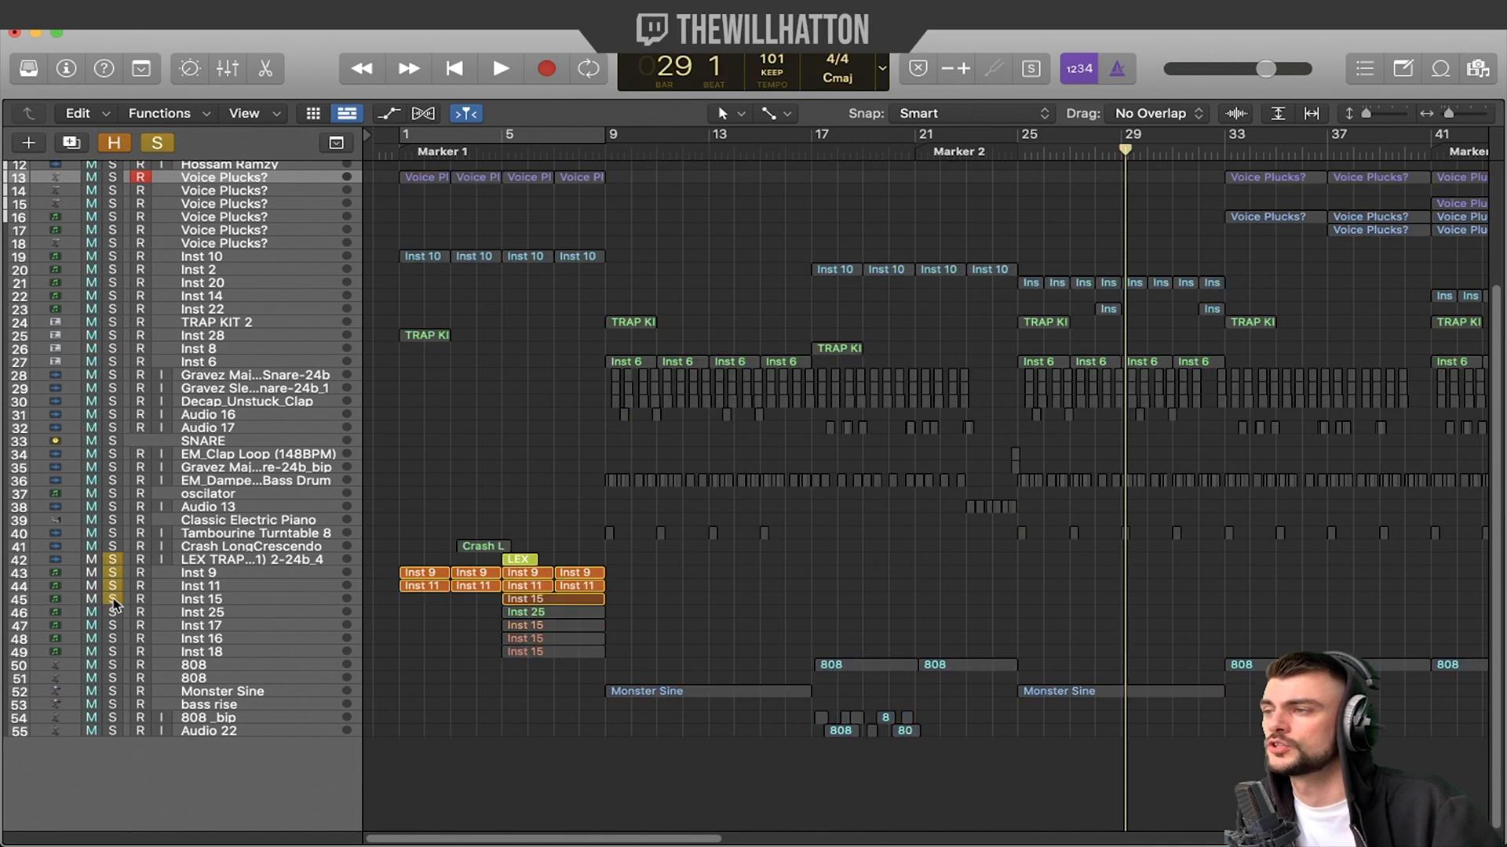
{"action": "left_click", "coordinate": [112, 560]}
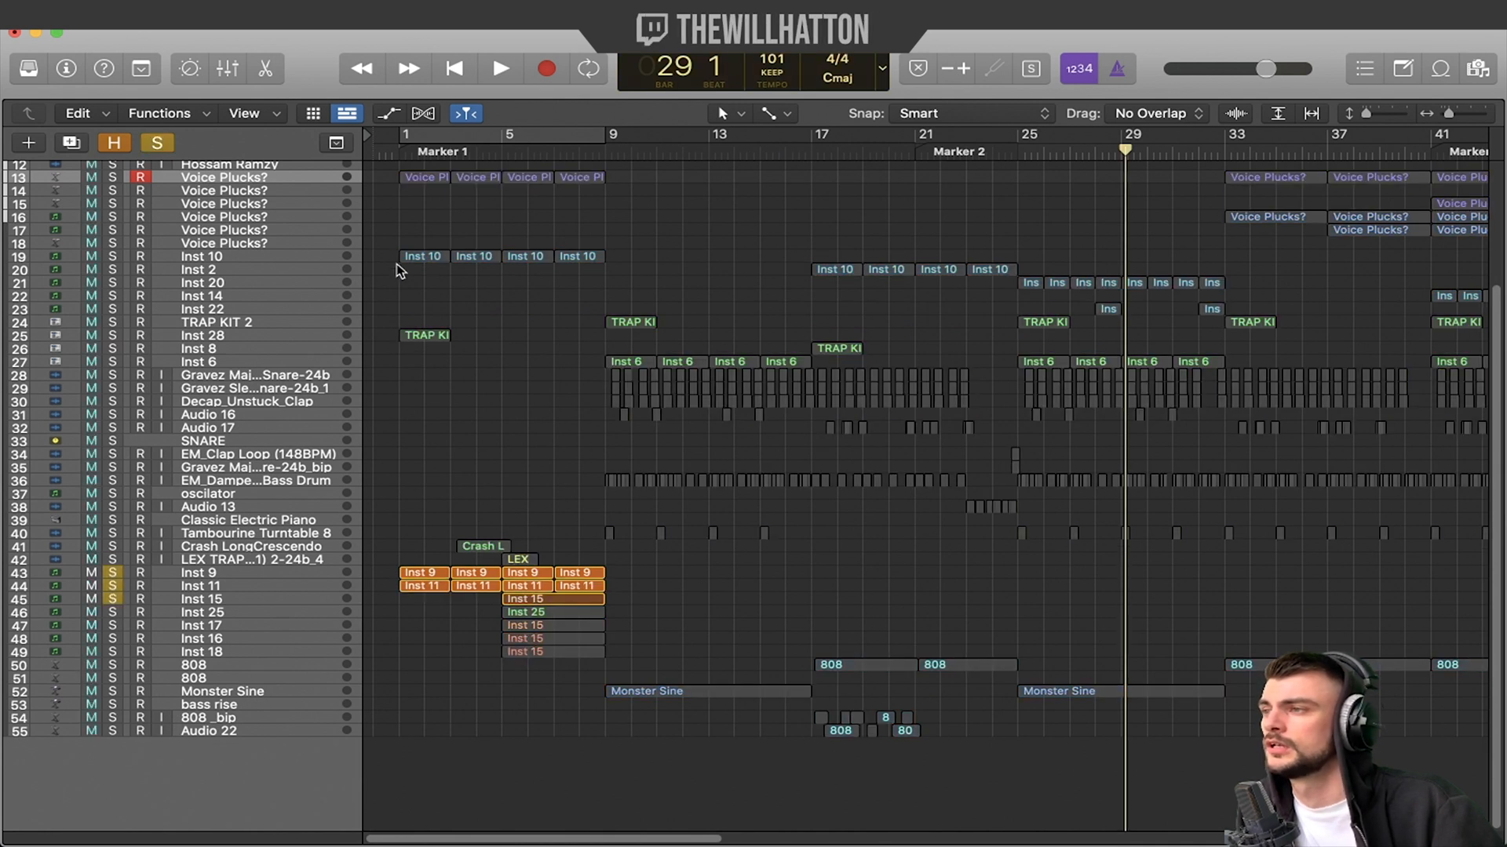
{"action": "left_click", "coordinate": [395, 142]}
{"action": "key", "text": "space"}
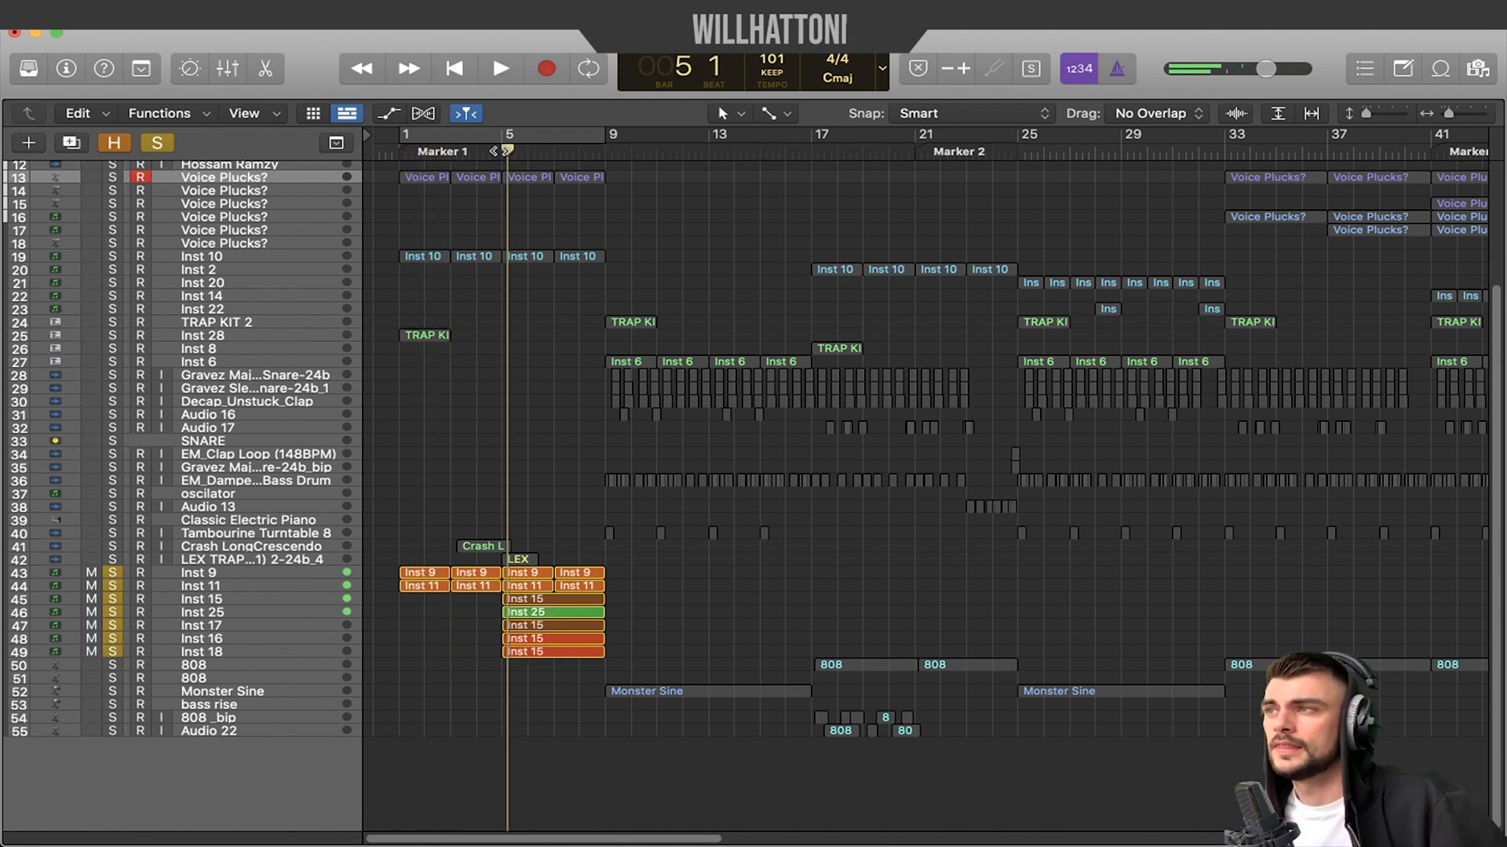
{"action": "left_click", "coordinate": [502, 142]}
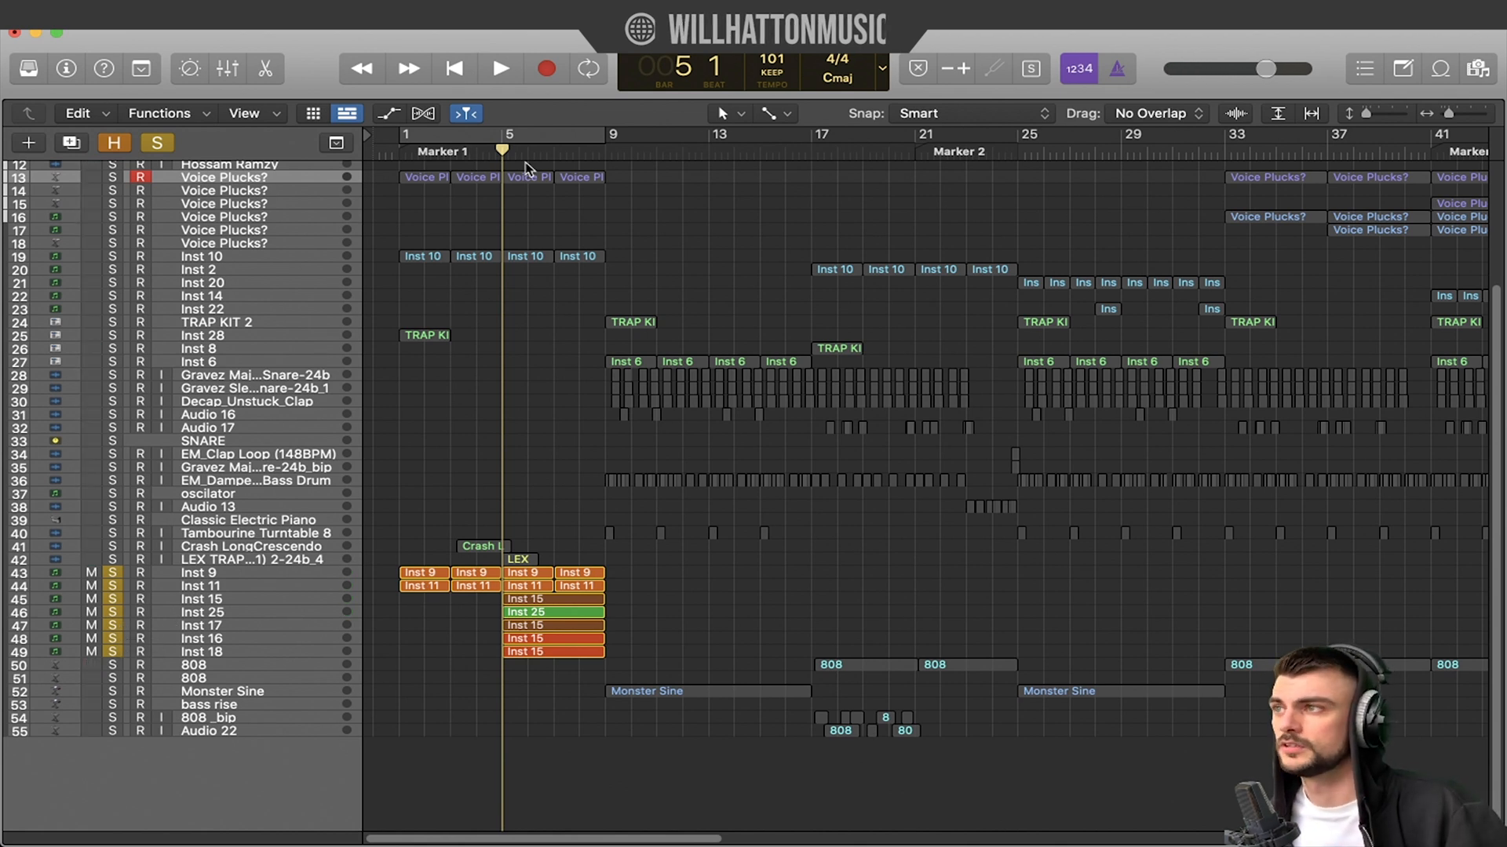
{"action": "key", "text": "space"}
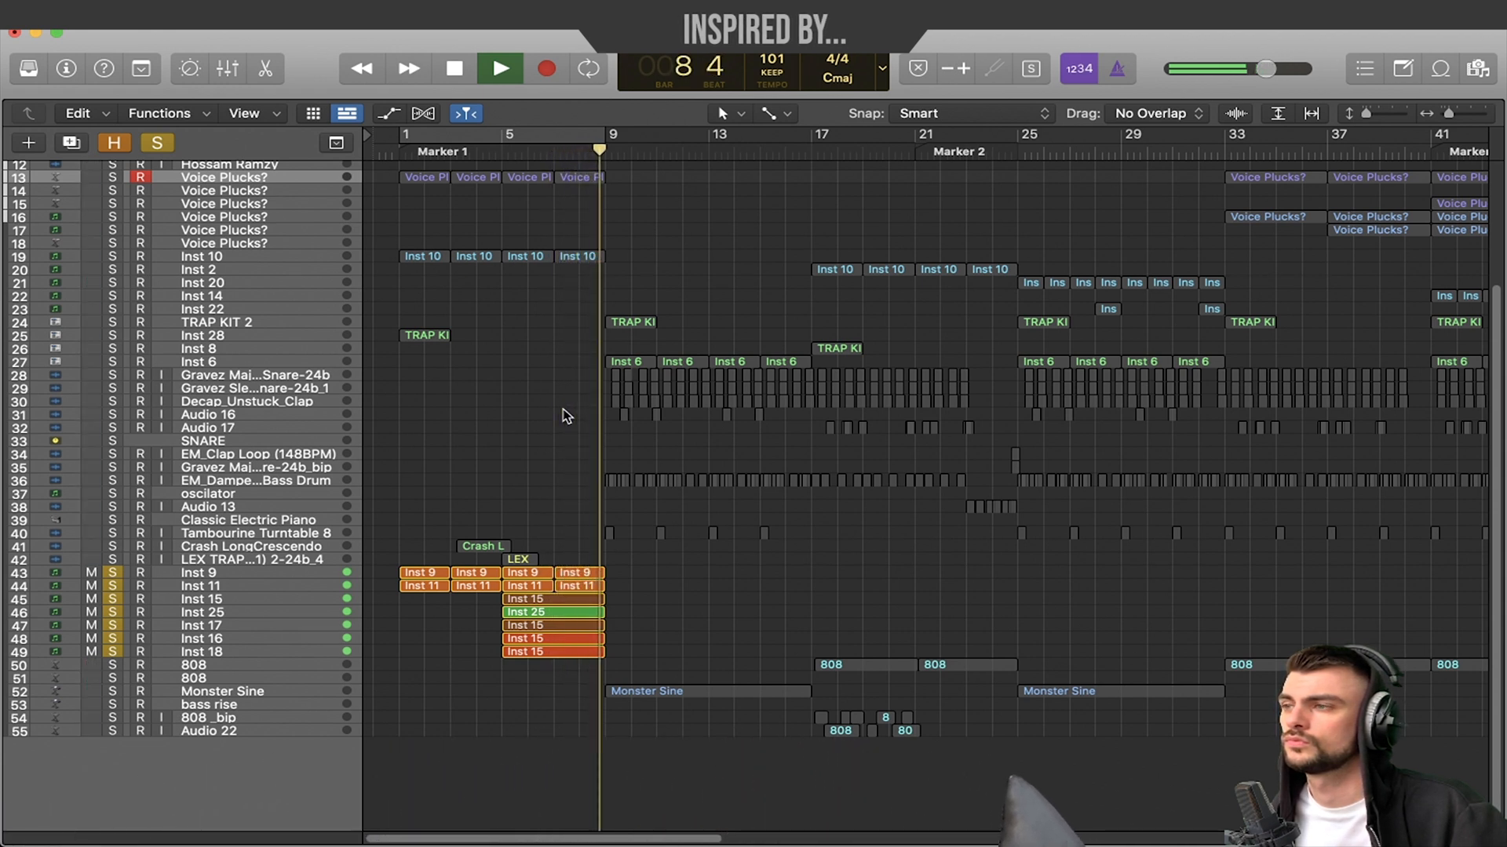
{"action": "key", "text": "space"}
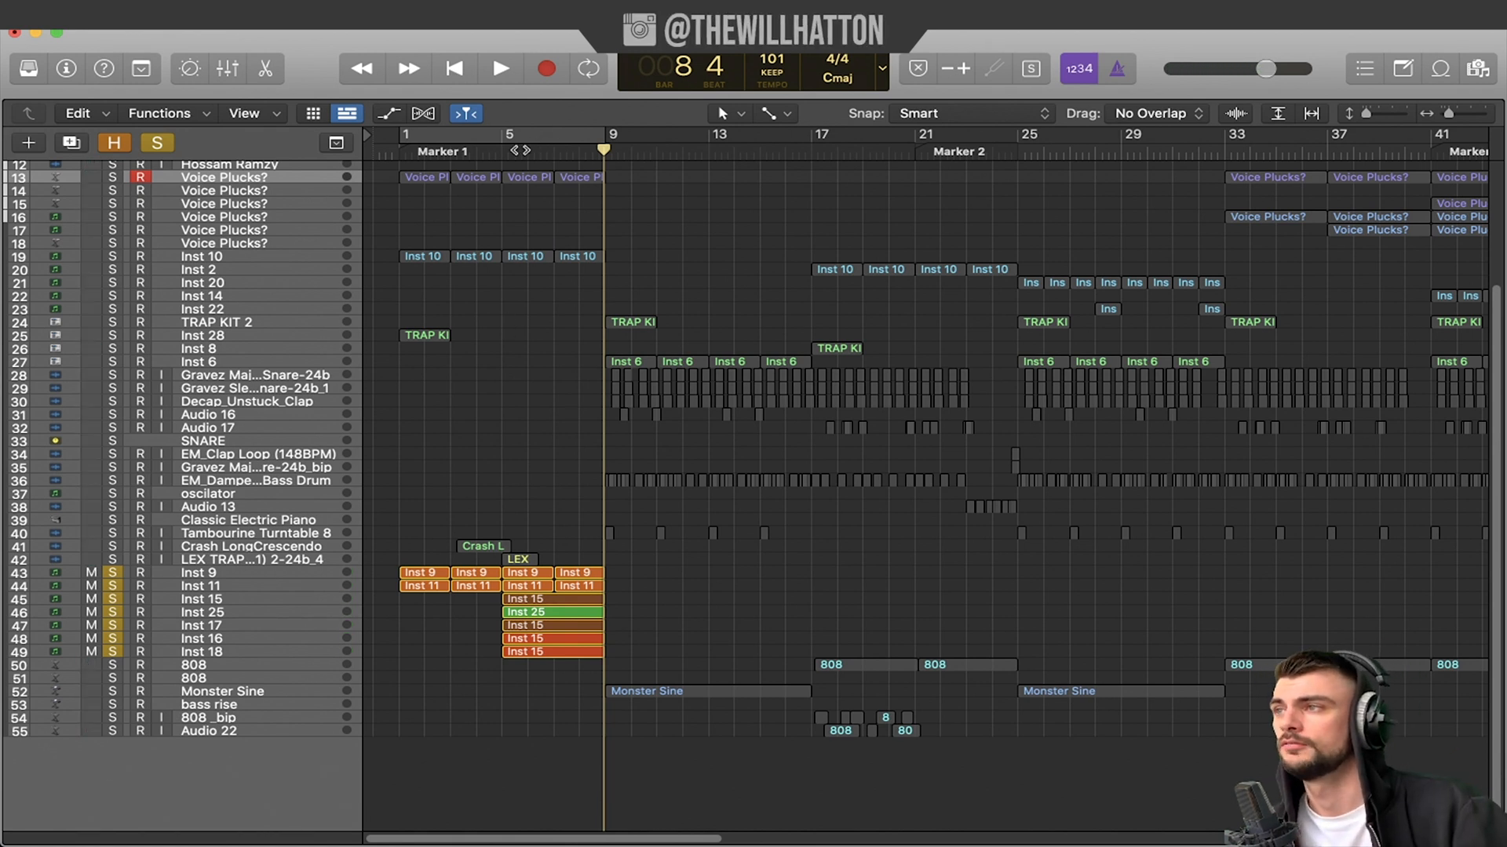
- Clear all solos and play the full arrangement from bar 5 into the section at bar 9
{"action": "left_click", "coordinate": [164, 151]}
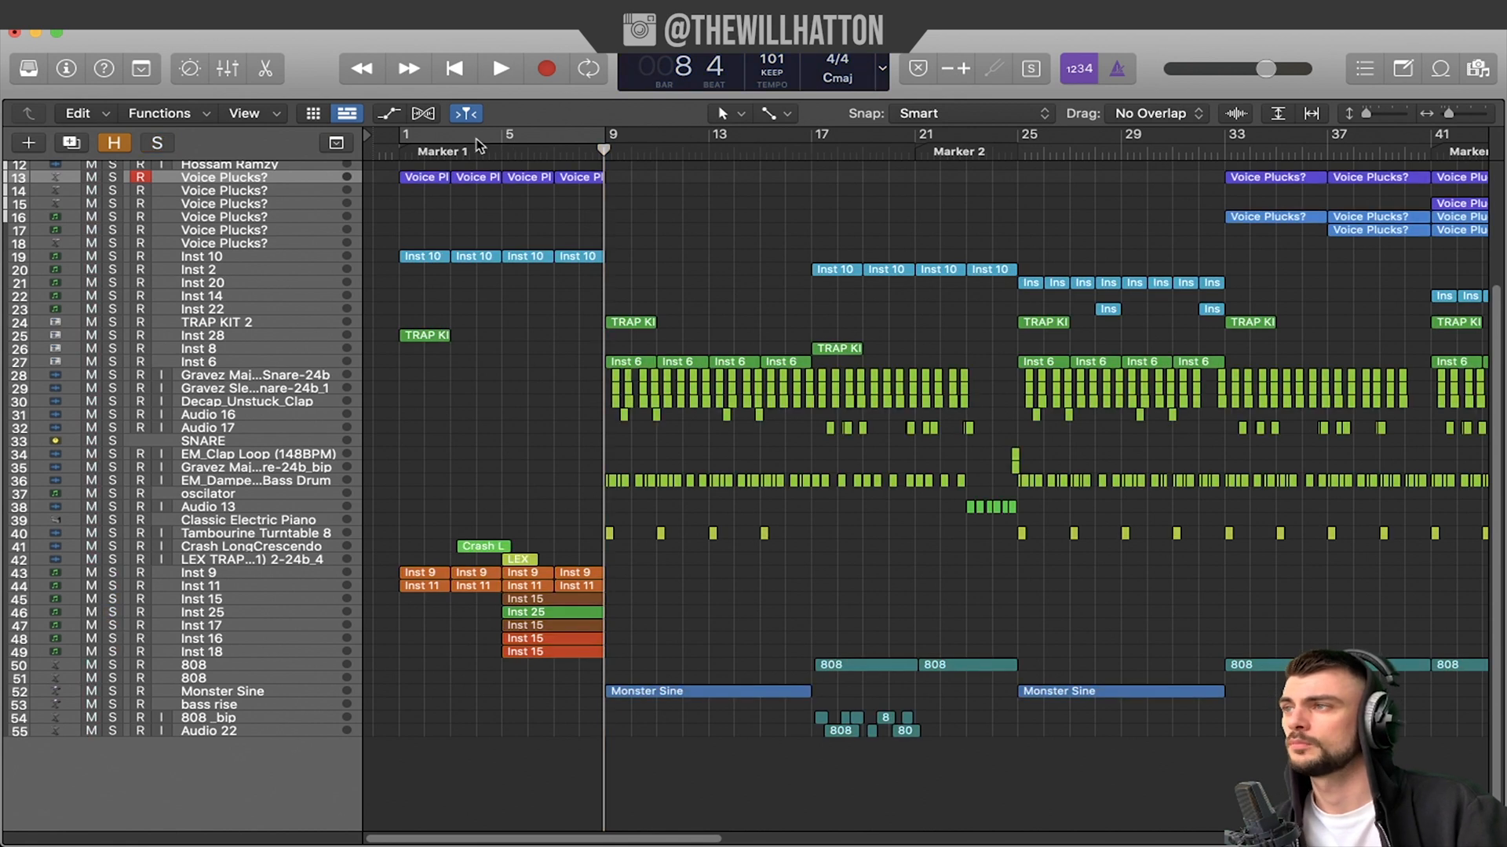
{"action": "left_click", "coordinate": [501, 149]}
{"action": "key", "text": "space"}
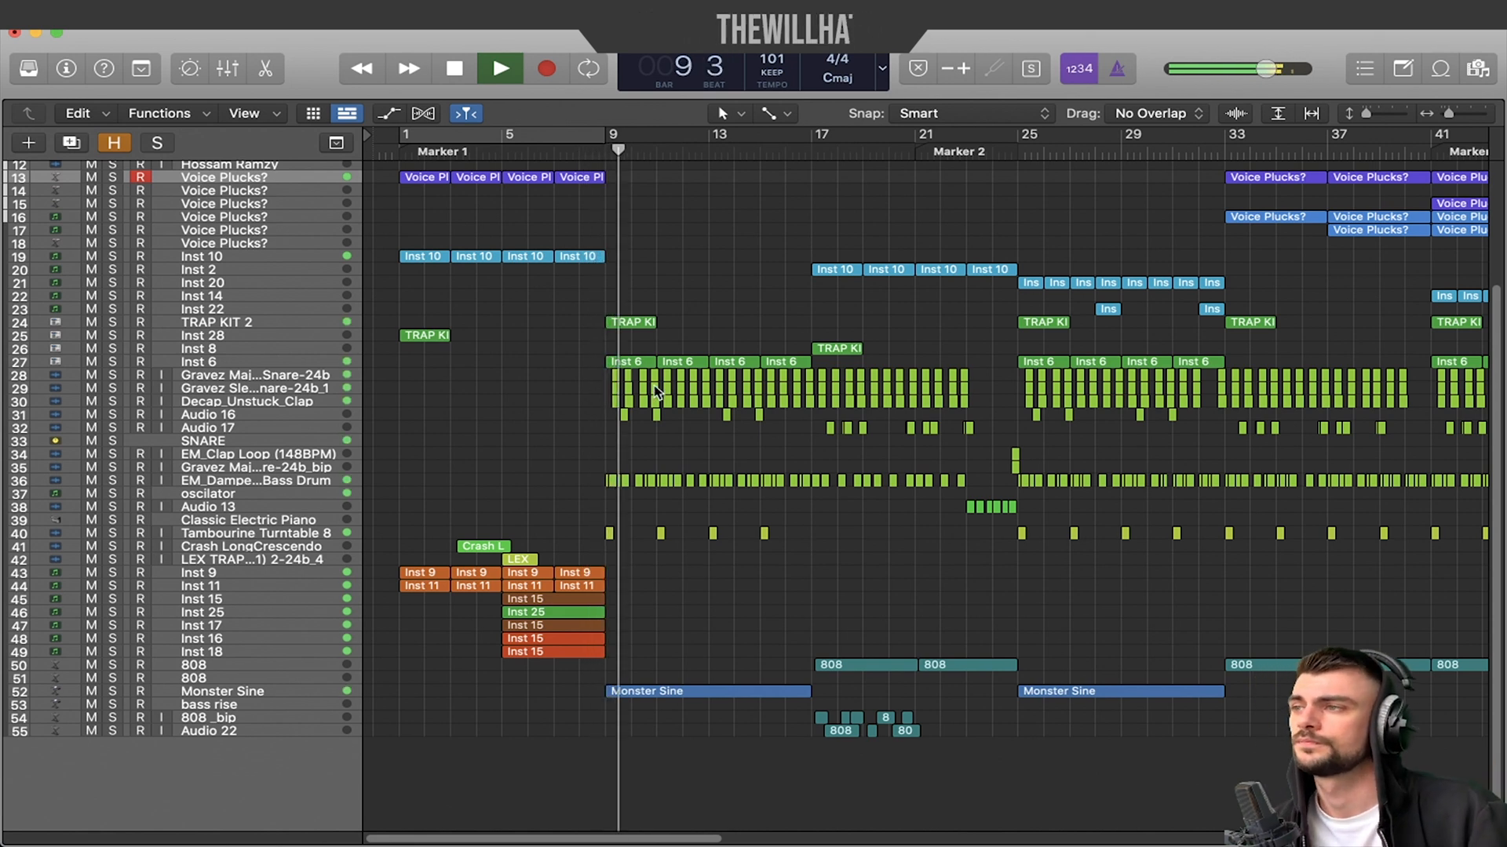
{"action": "scroll", "coordinate": [654, 390], "scroll_direction": "up", "scroll_amount": 5}
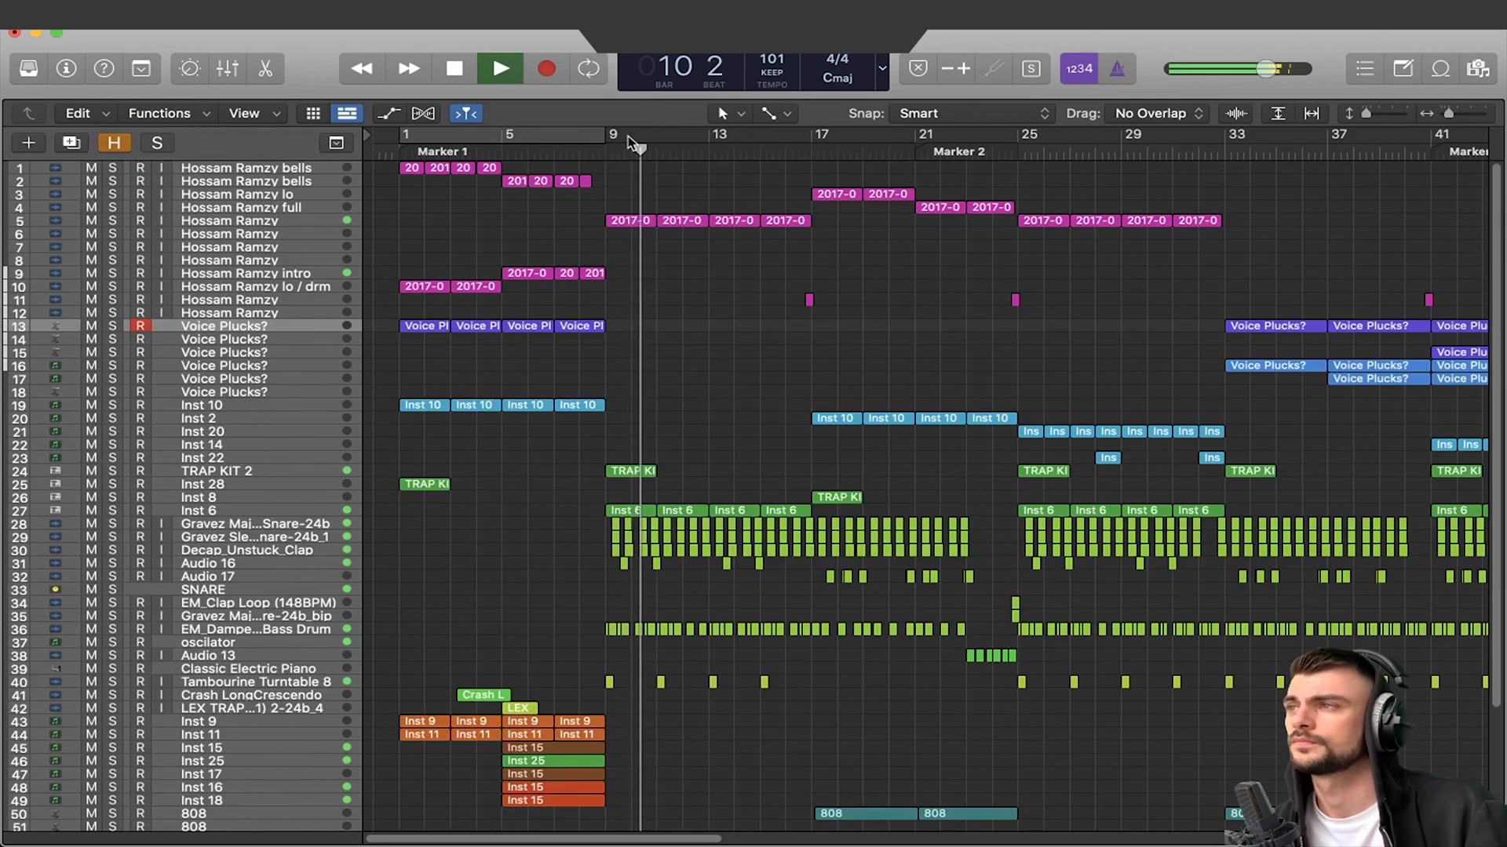
- Set a cycle range over bars 9 to 17, solo track 27, Inst 6, and audition it within the loop
{"action": "left_click_drag", "start_coordinate": [612, 135], "coordinate": [813, 136]}
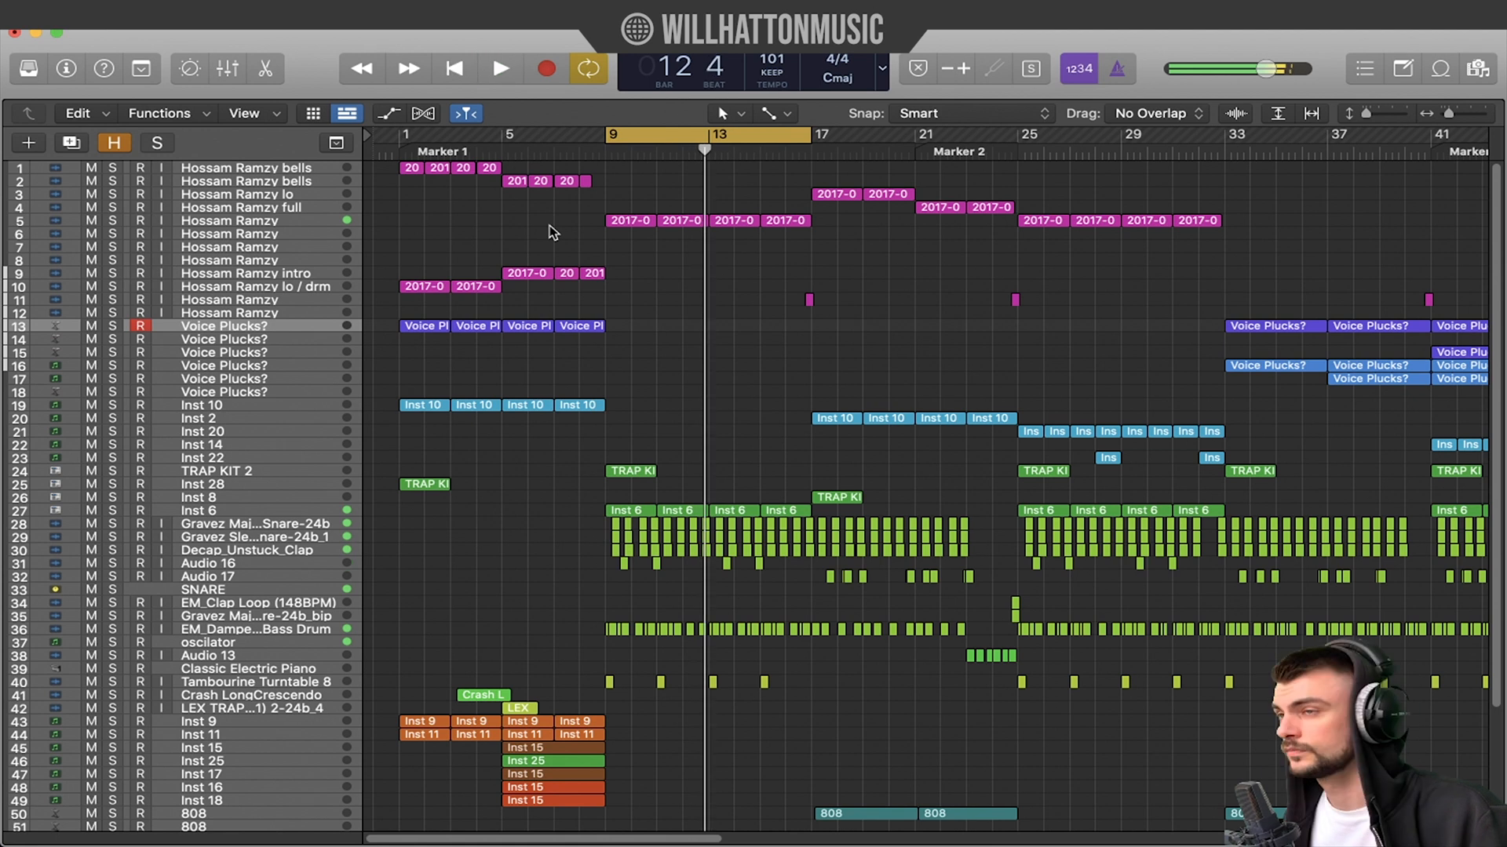
{"action": "key", "text": "space"}
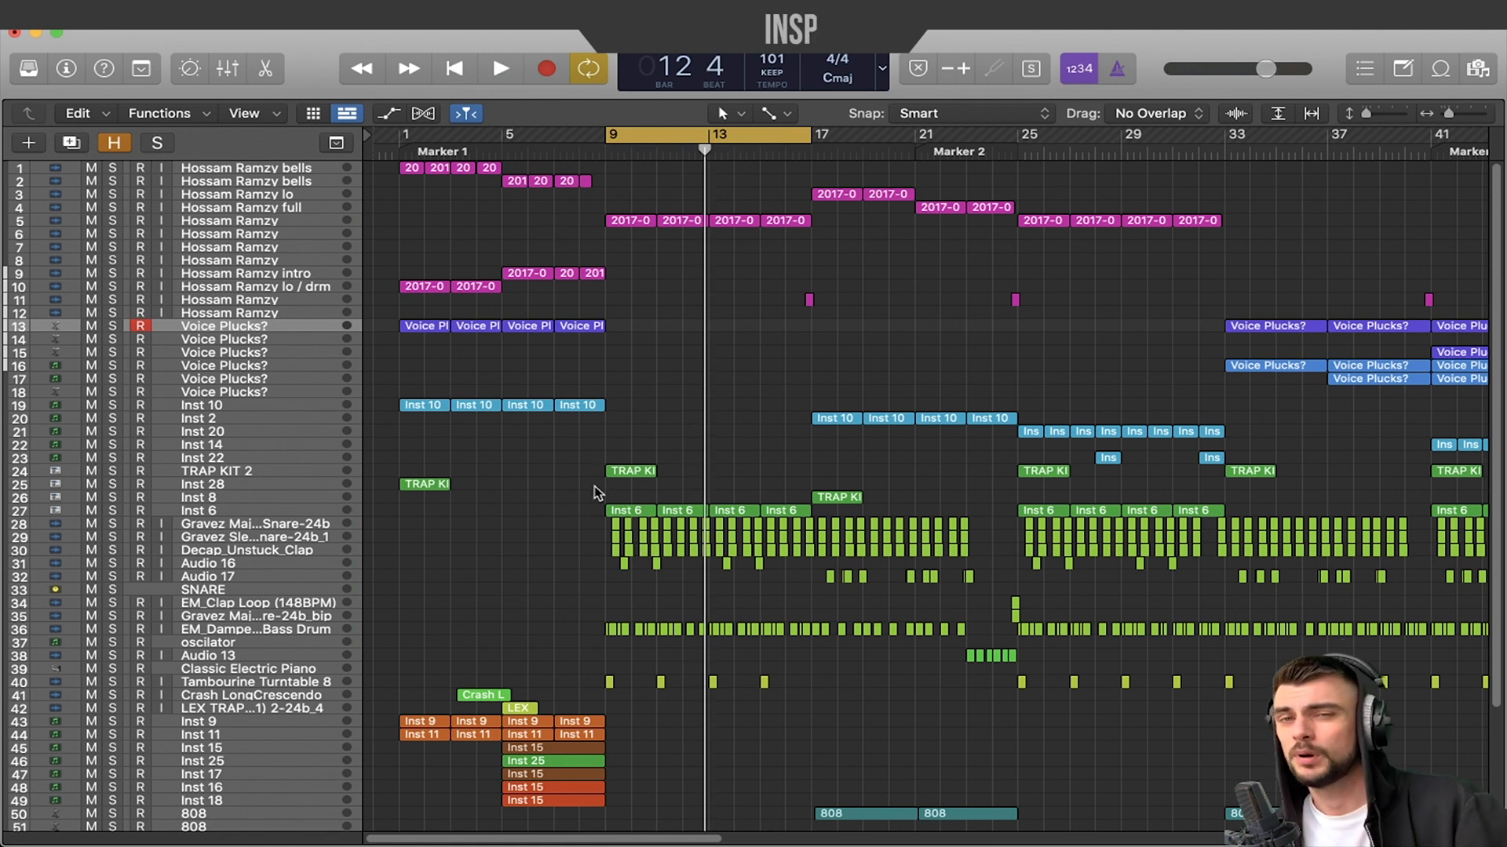
{"action": "scroll", "coordinate": [578, 508], "scroll_direction": "down", "scroll_amount": 3}
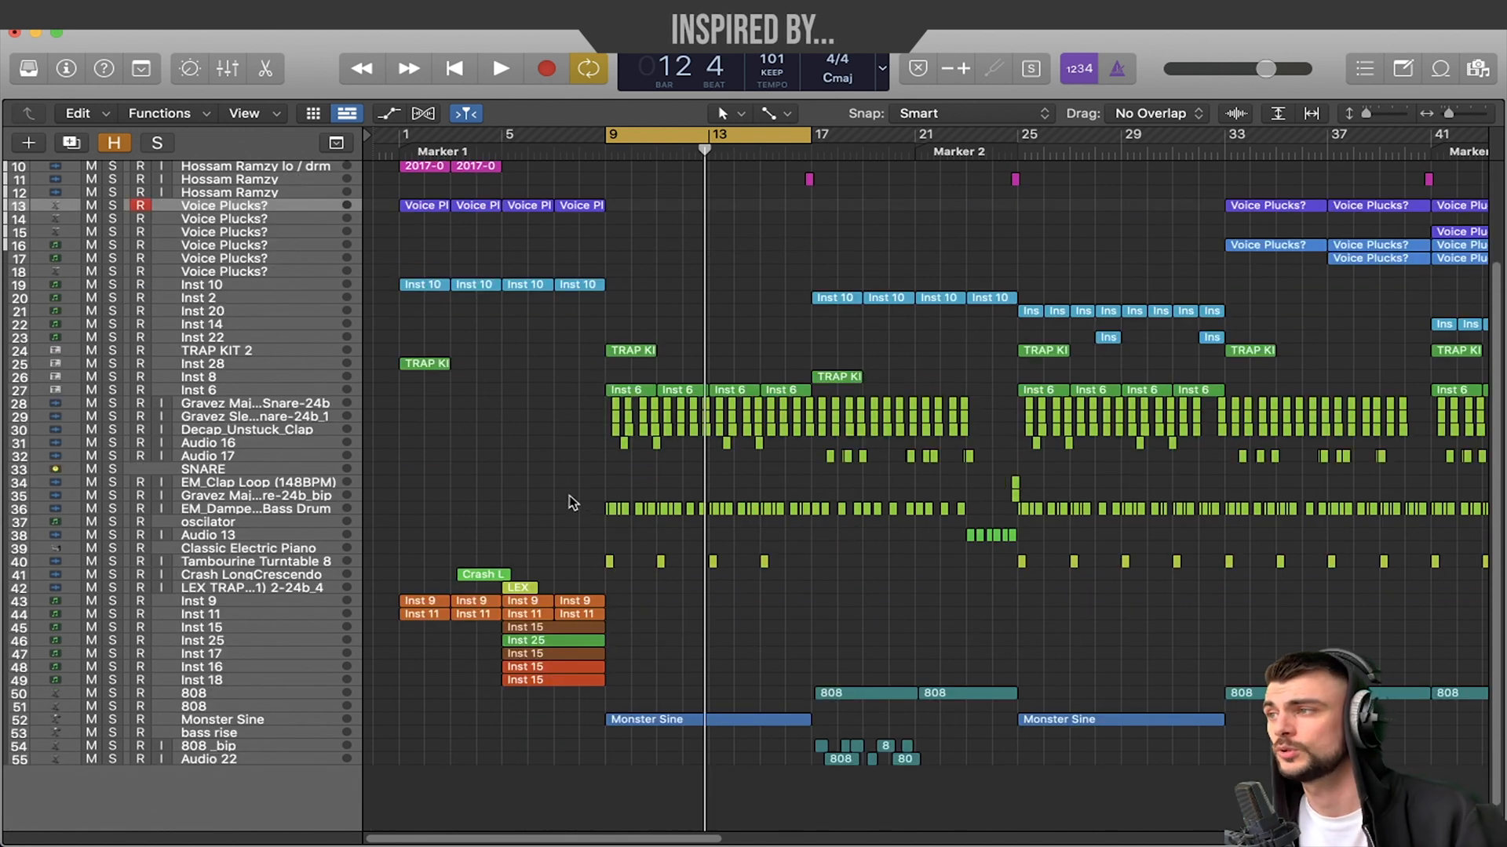
{"action": "left_click", "coordinate": [116, 390]}
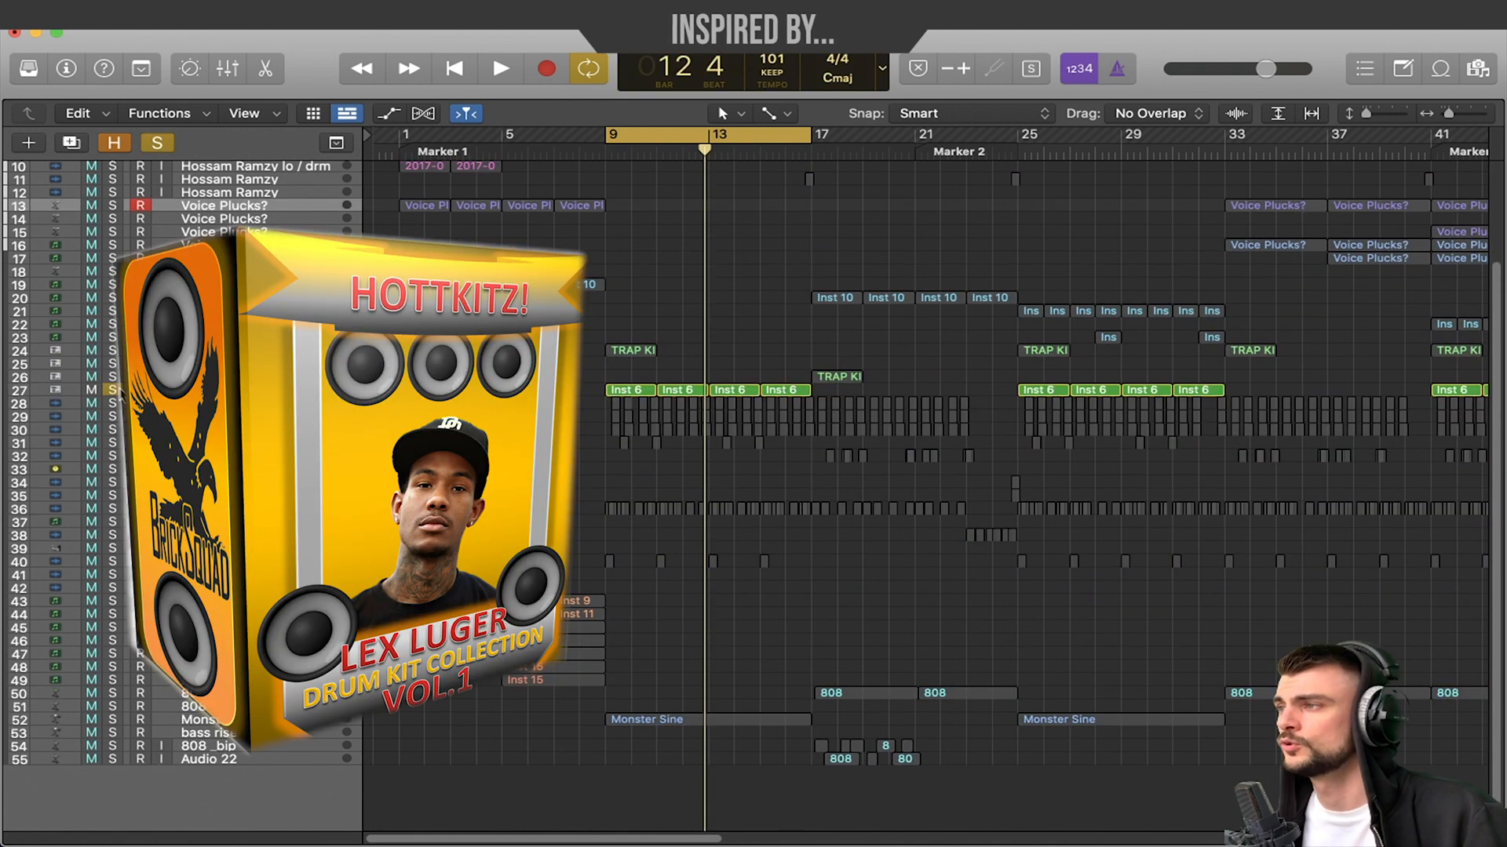
{"action": "key", "text": "space"}
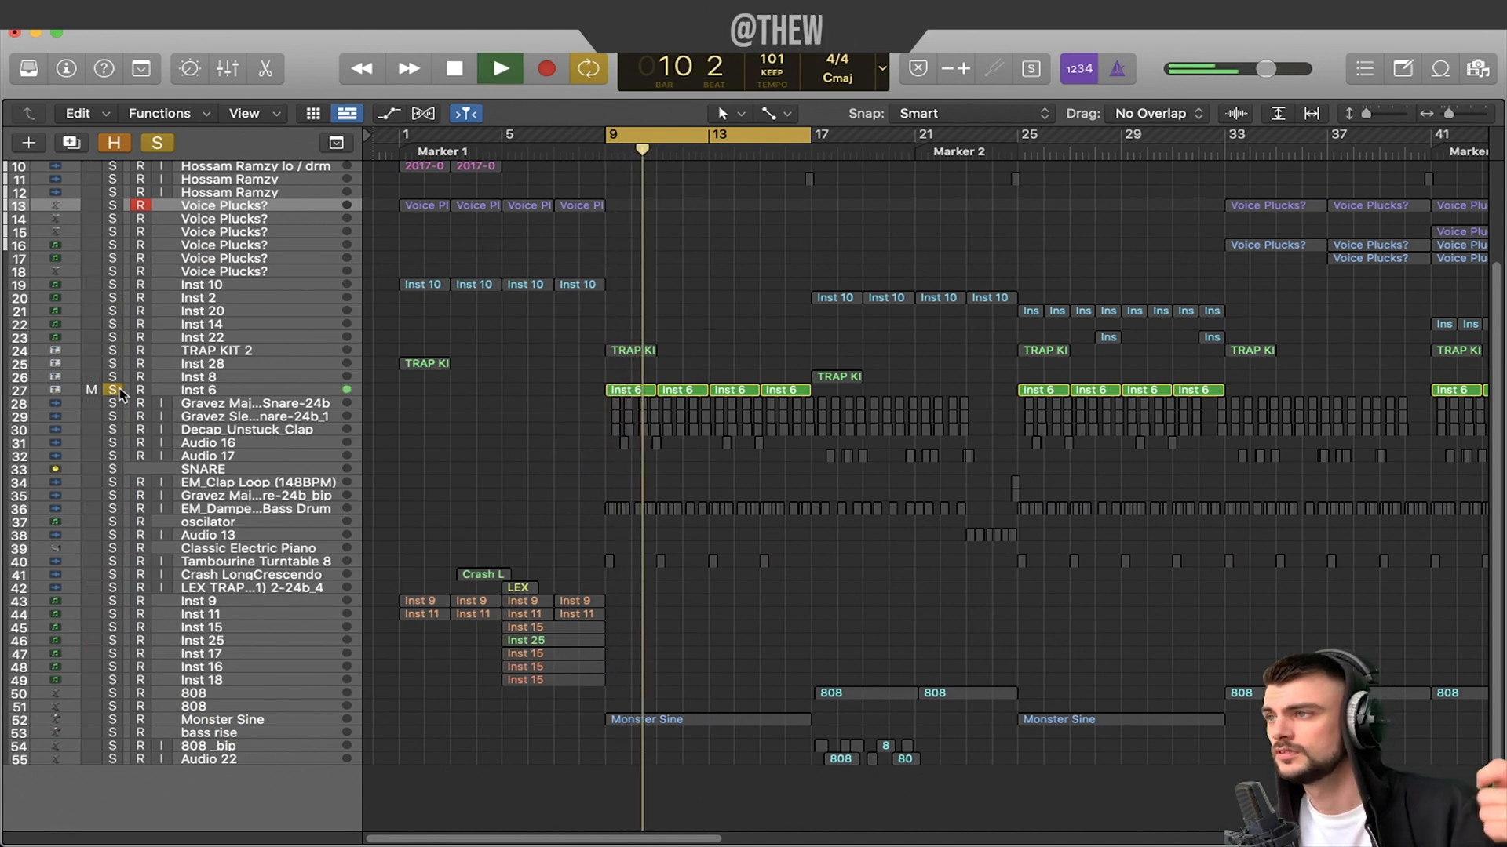
{"action": "key", "text": "space"}
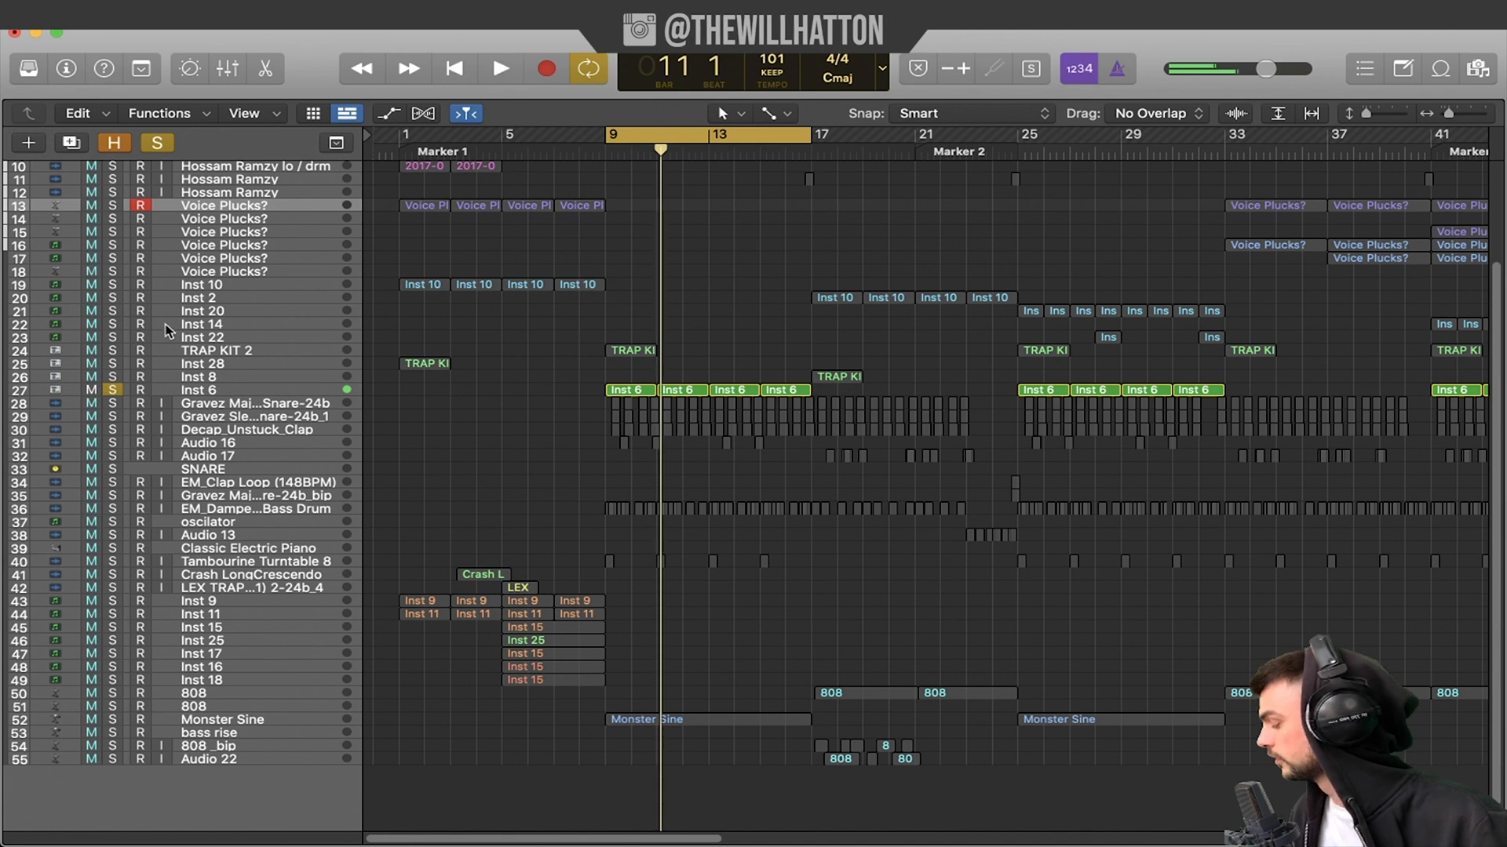
- Inspect Inst 6's hat notes in the Piano Roll, audition its Arpeggiator at 1/32 and 1/16 rates, and close the plug-in
{"action": "left_click", "coordinate": [240, 390]}
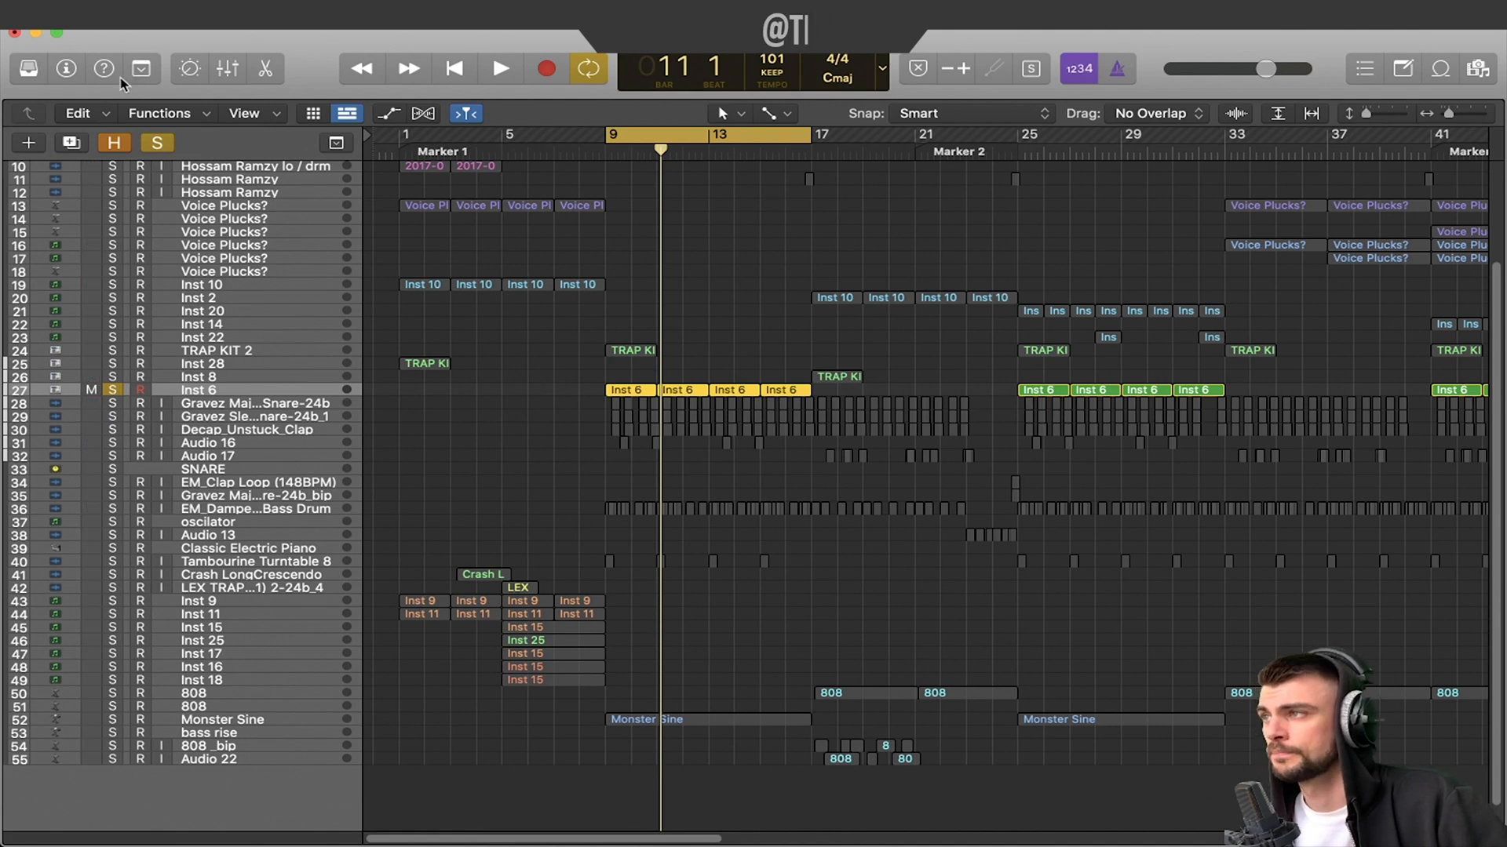
{"action": "key", "text": "i"}
{"action": "double_click", "coordinate": [845, 393]}
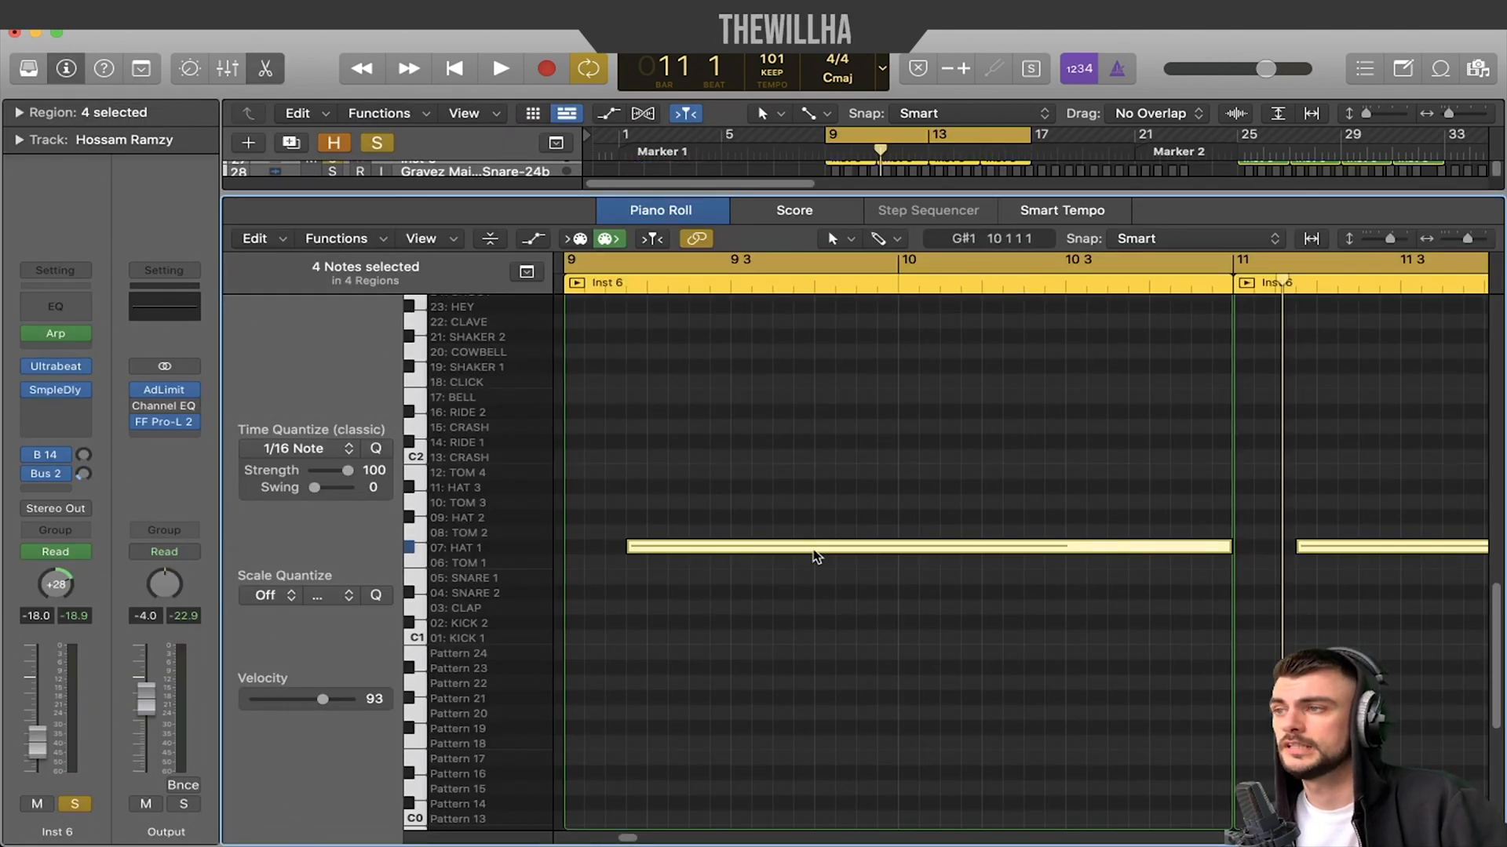
{"action": "left_click", "coordinate": [57, 336]}
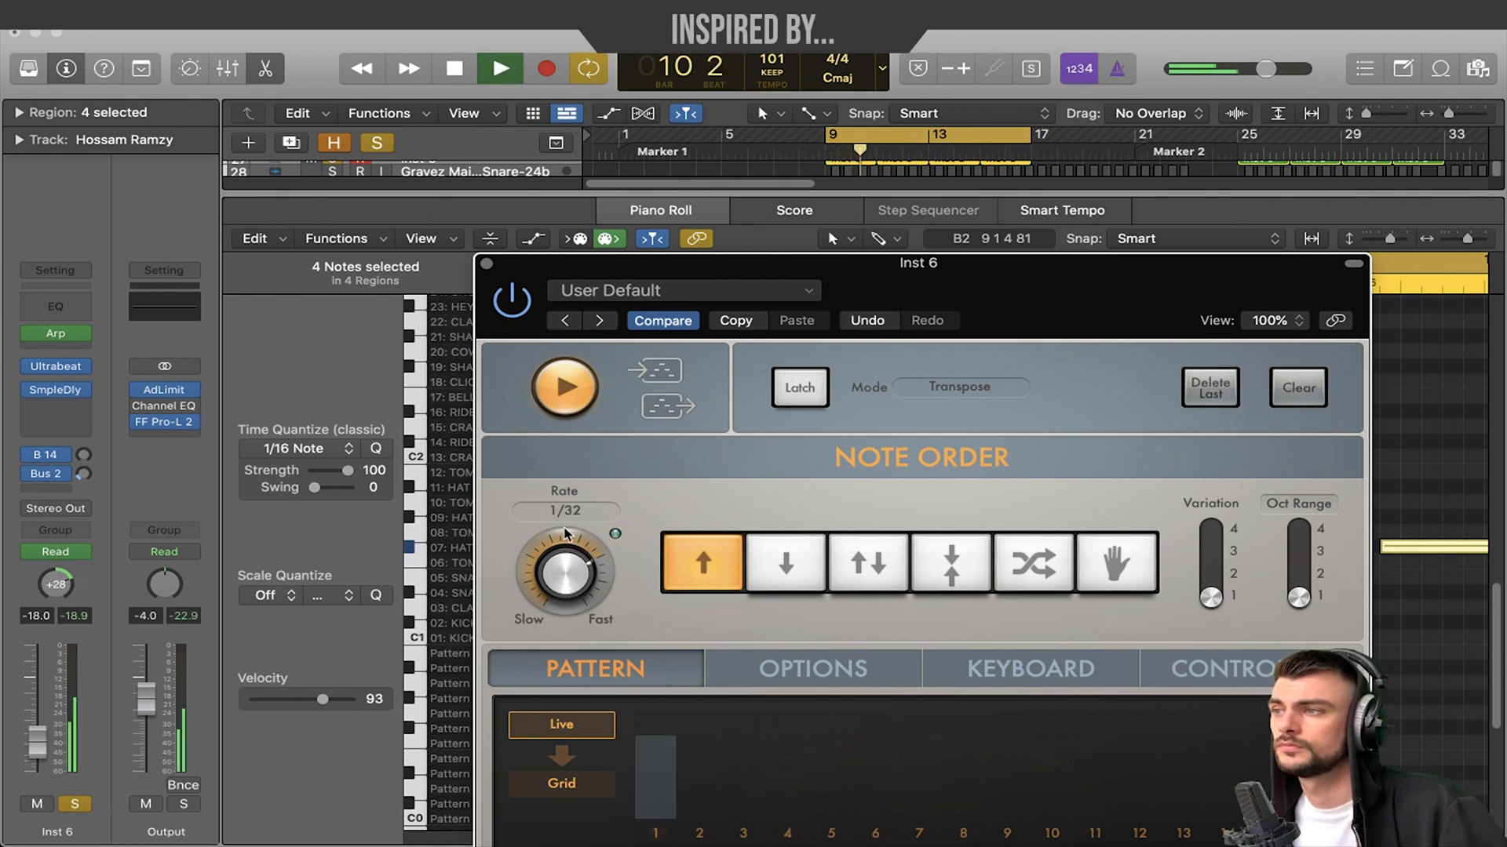
{"action": "key", "text": "space"}
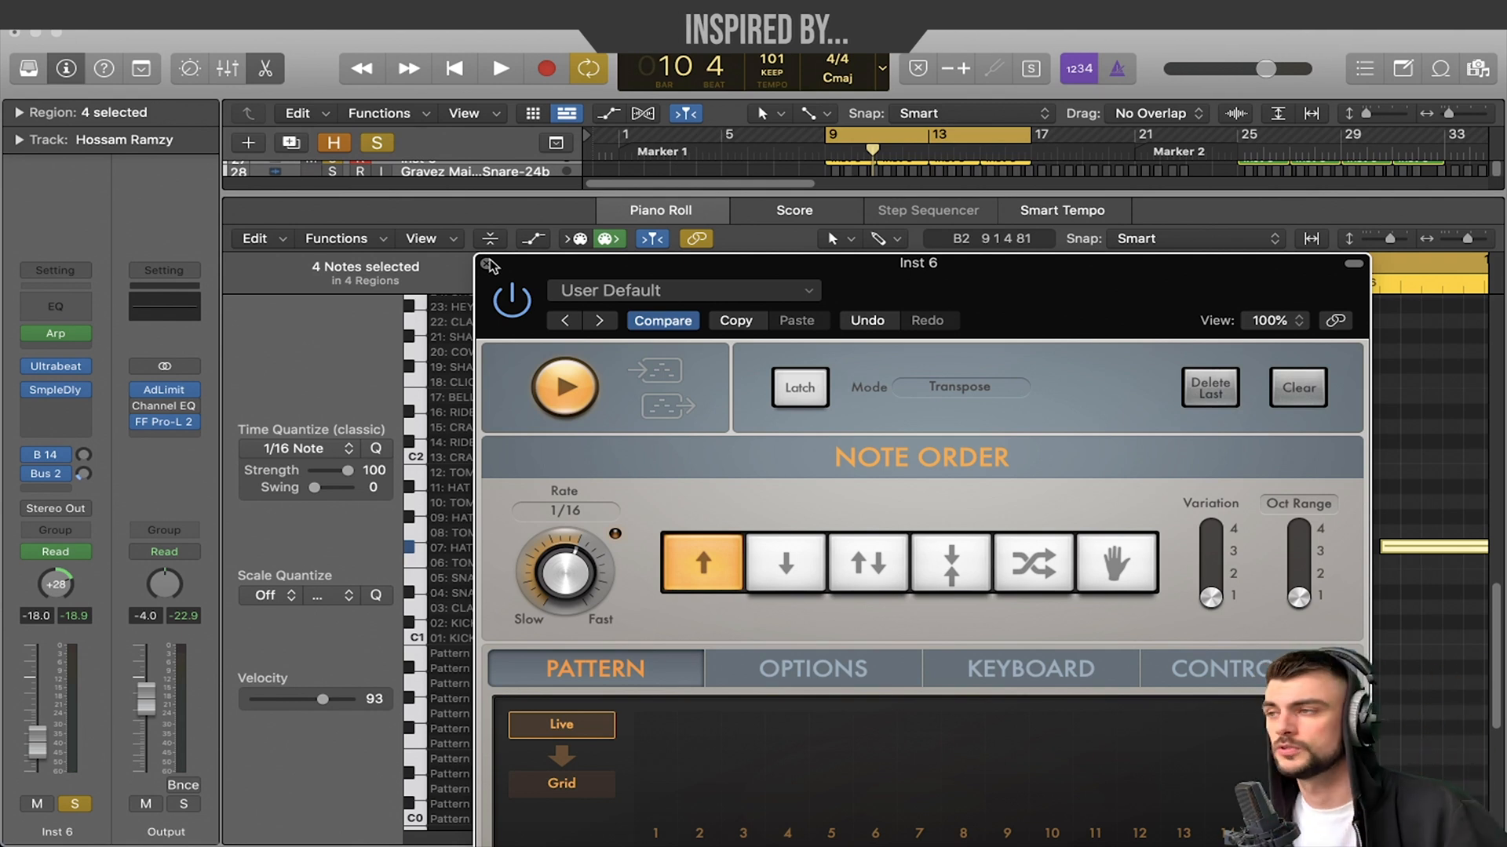
{"action": "left_click", "coordinate": [491, 264]}
{"action": "key", "text": "space"}
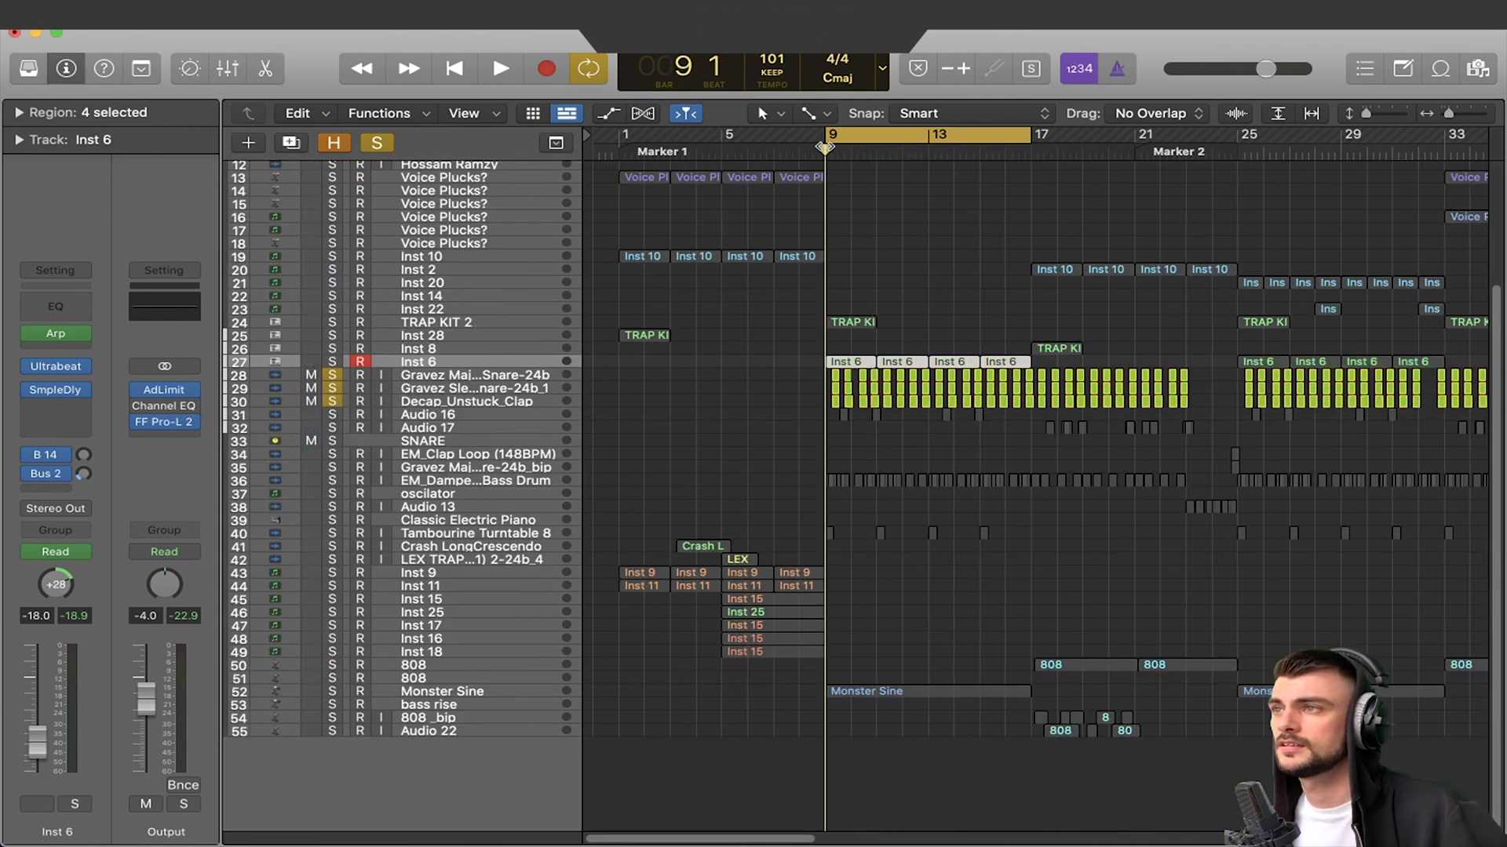
- Solo the snare and clap layers on tracks 28 to 32, audition them from bar 9, and select track 28
{"action": "left_click", "coordinate": [333, 415]}
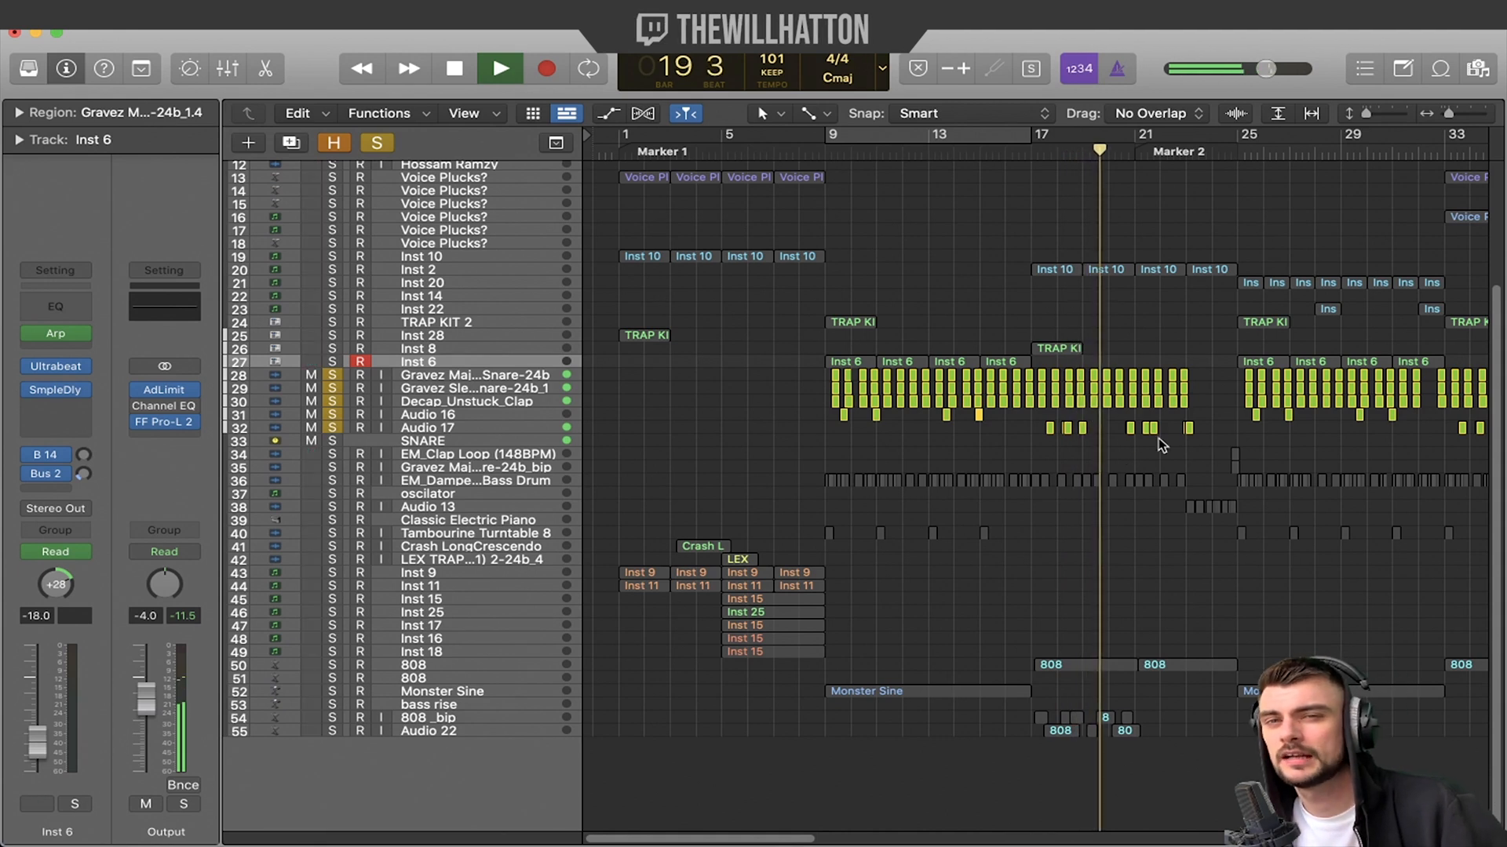
{"action": "key", "text": "space"}
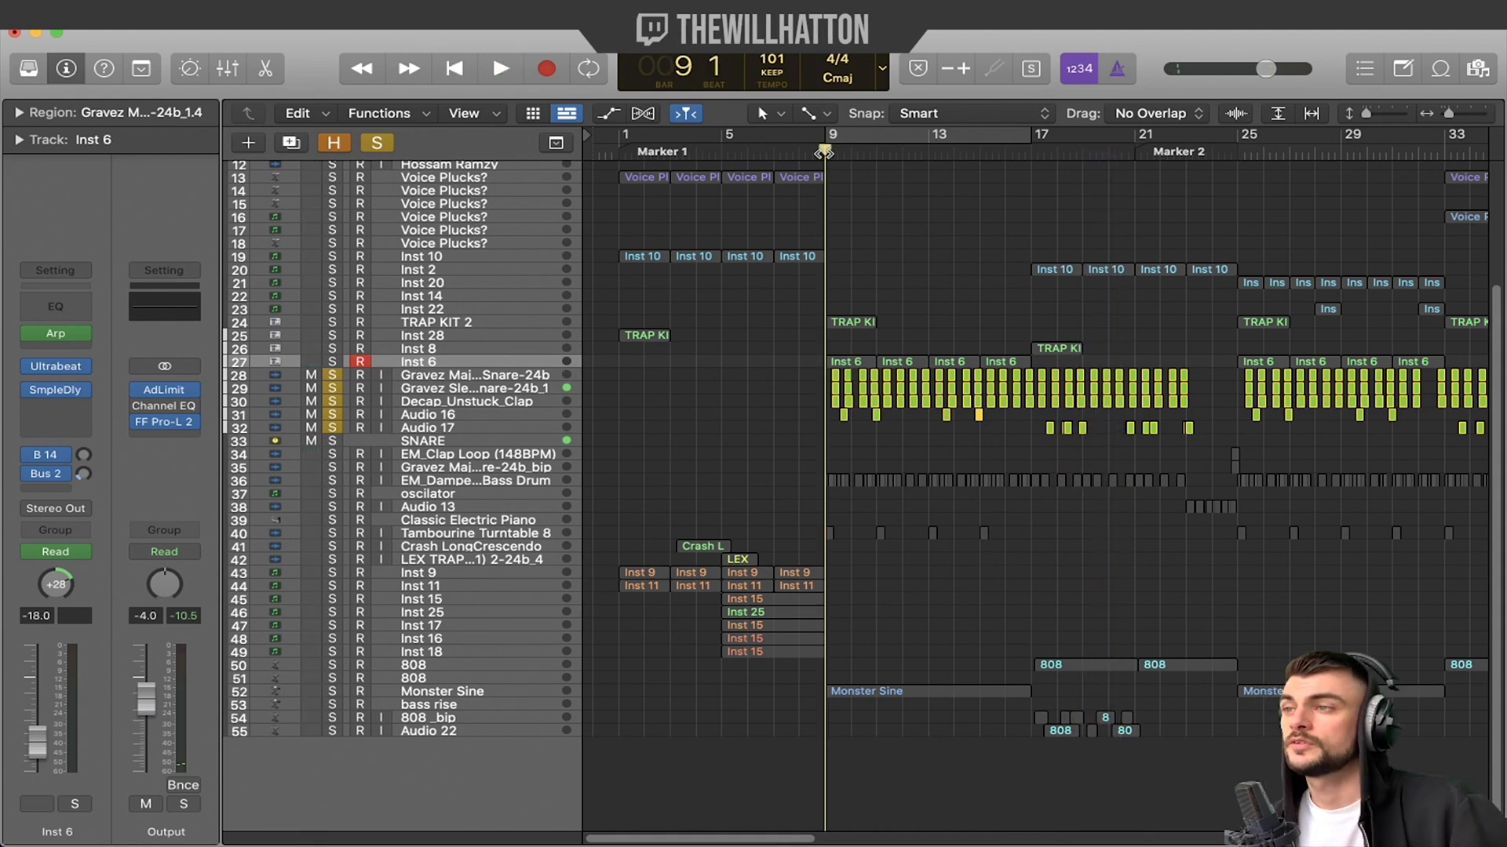
{"action": "key", "text": "space"}
{"action": "key", "text": "space"}
{"action": "key", "text": "Down"}
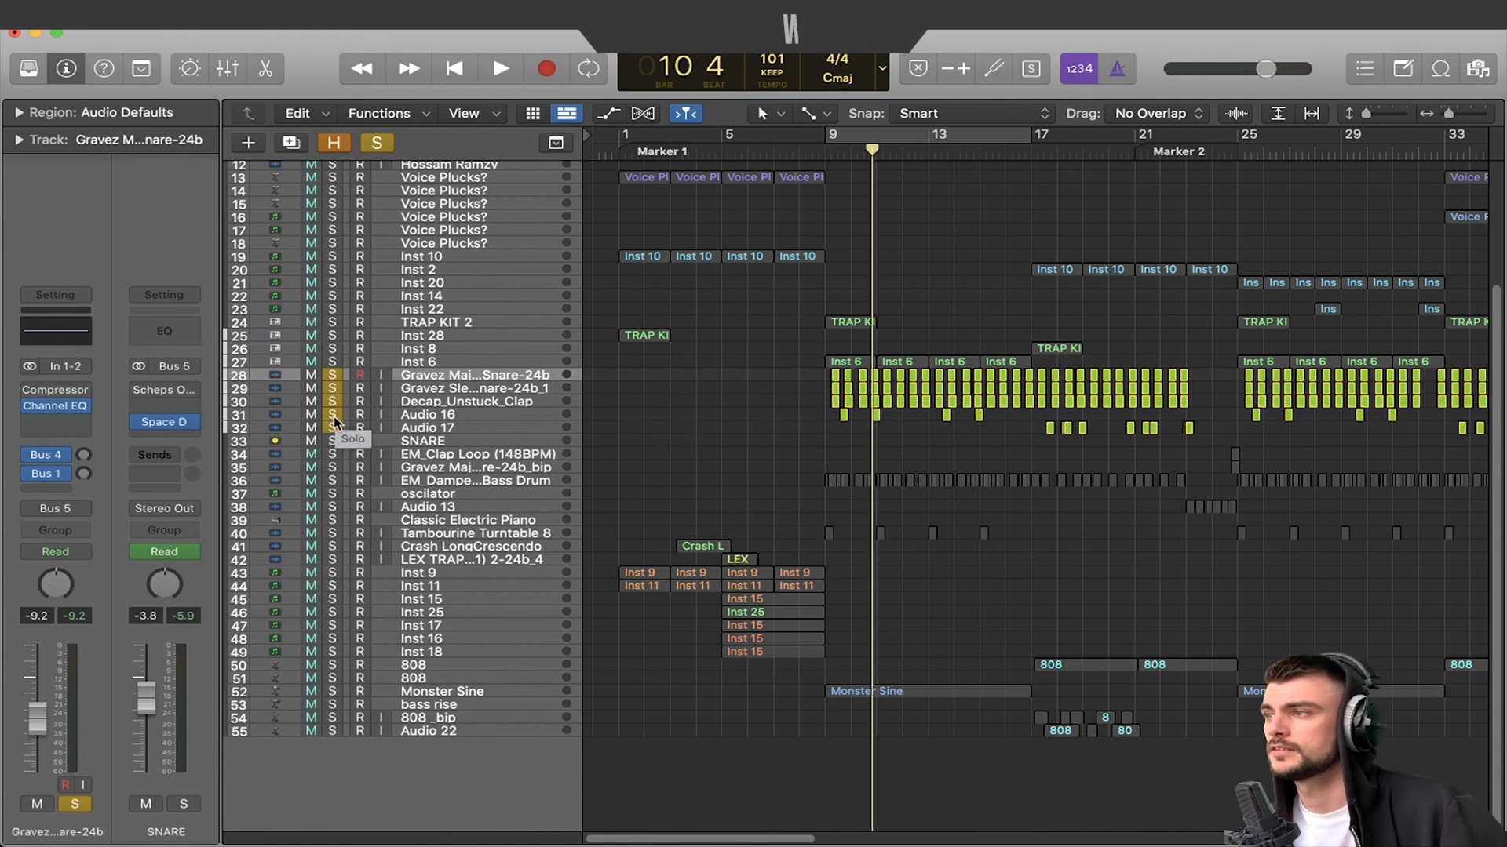
- Solo only the bass drum on track 36, audition it from bar 9, and stop playback
{"action": "left_click", "coordinate": [332, 480], "text": "alt"}
{"action": "key", "text": "space"}
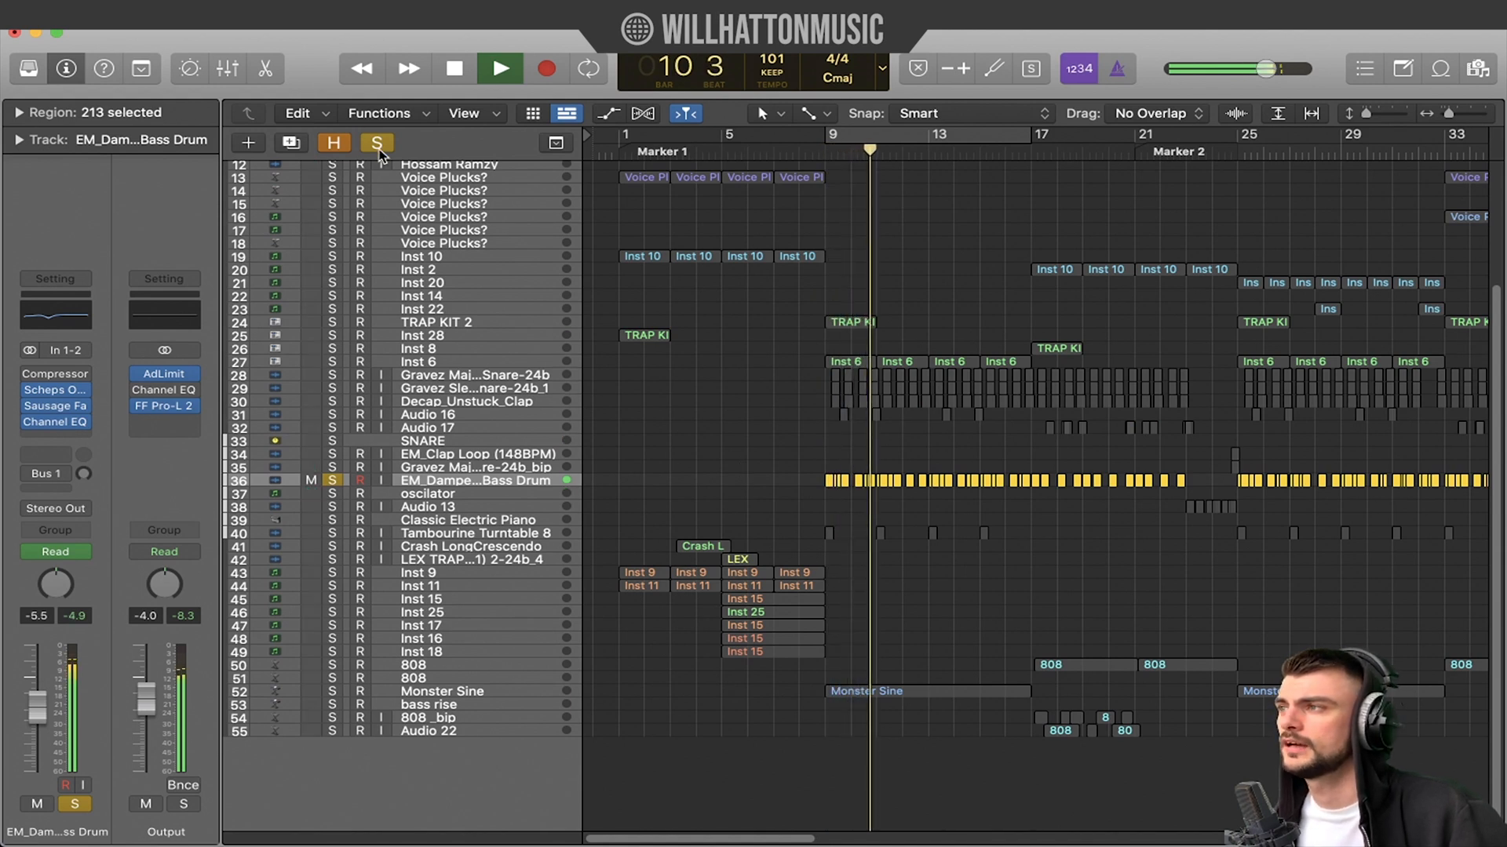
{"action": "key", "text": "space"}
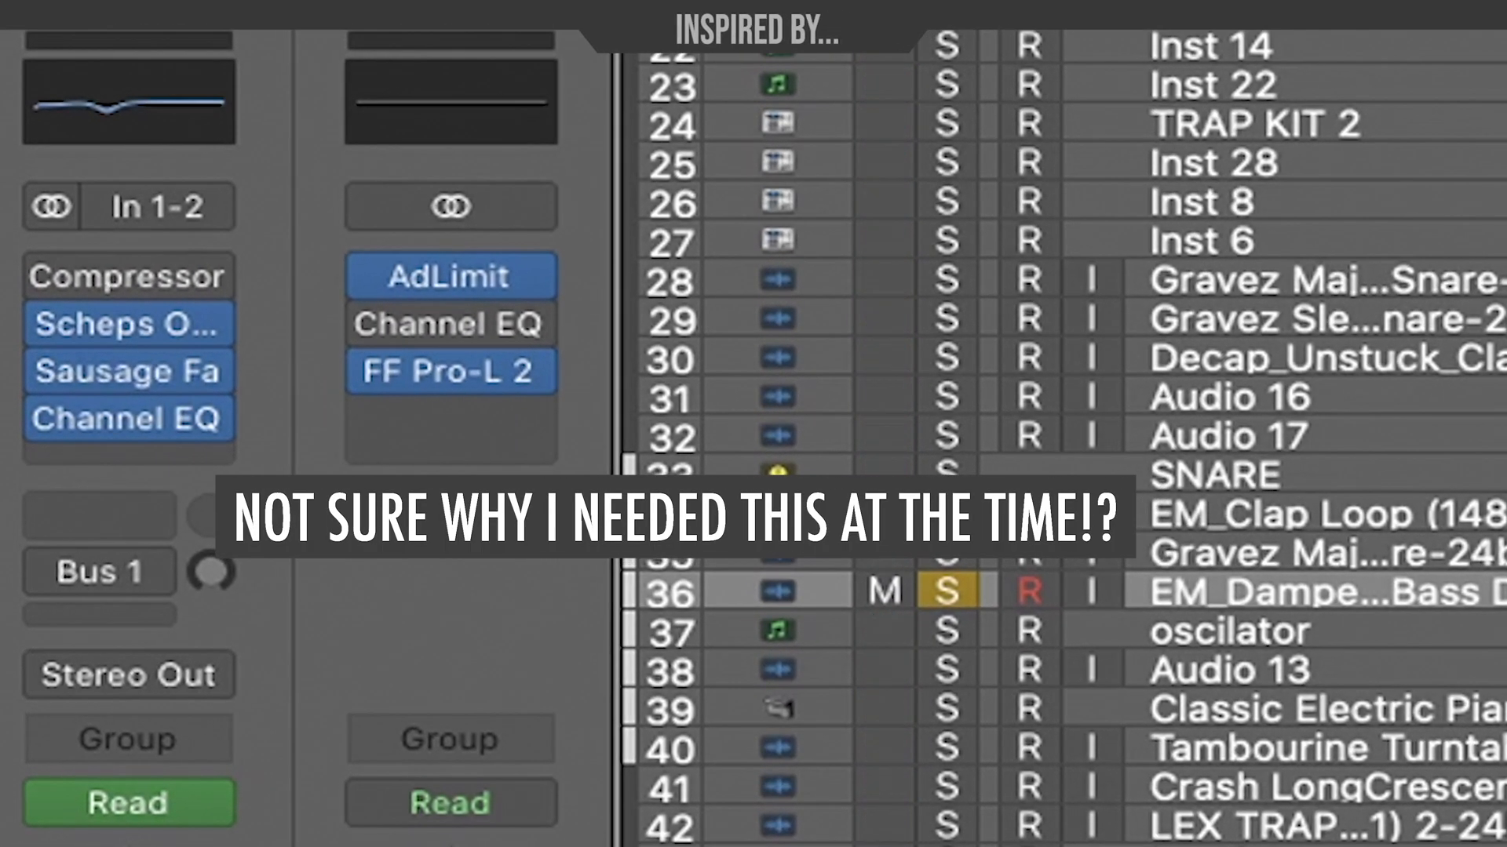
- Solo tracks 39 and 40, Classic Electric Piano and Tambourine Turntable 8, audition them from bar 9, and clear all solos
{"action": "left_click_drag", "start_coordinate": [794, 661], "coordinate": [794, 695]}
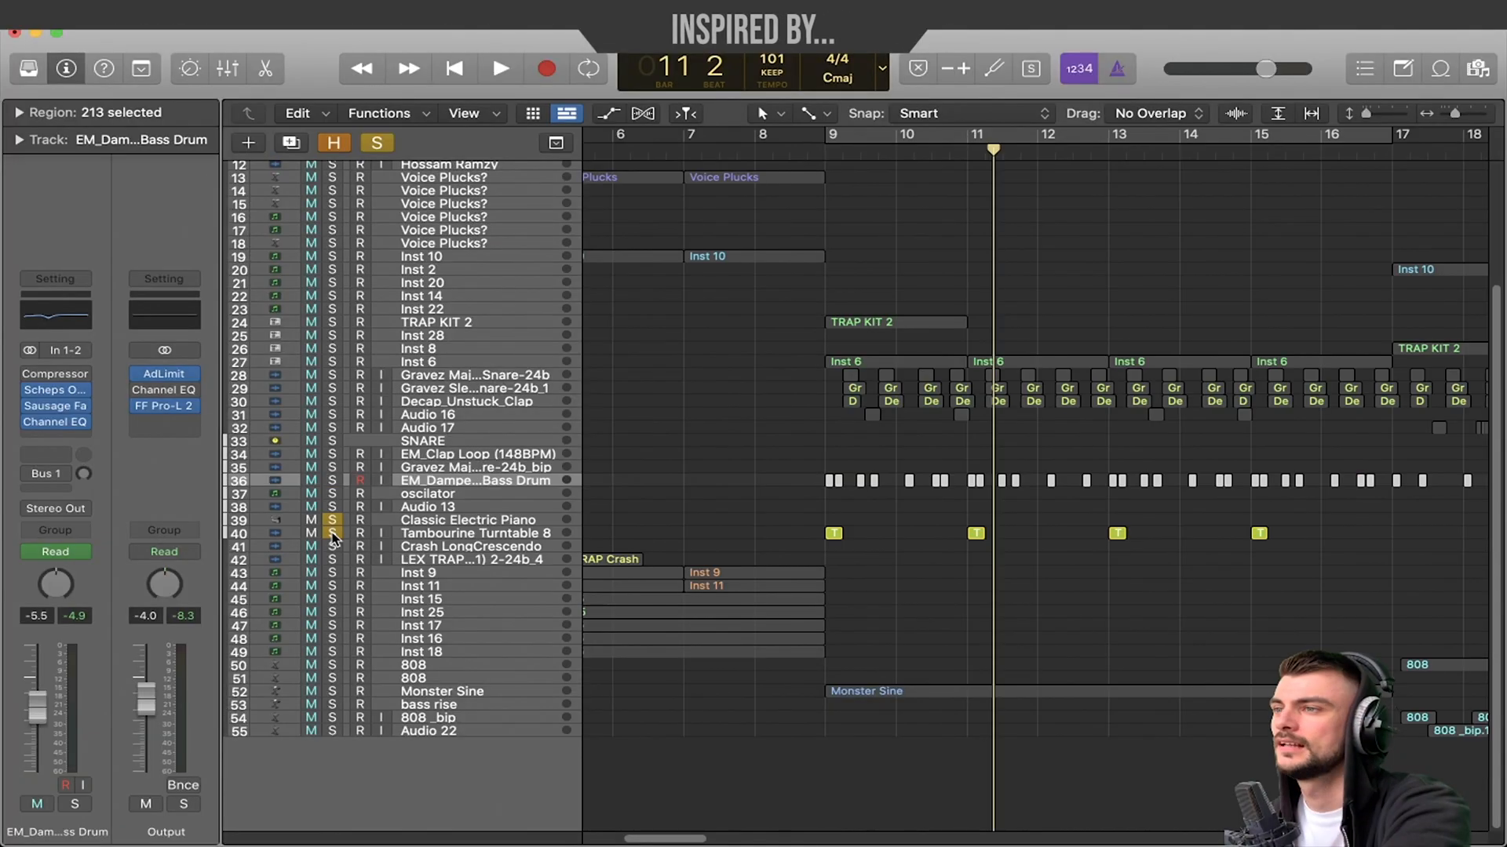
{"action": "key", "text": "space"}
{"action": "key", "text": "space"}
{"action": "key", "text": "z"}
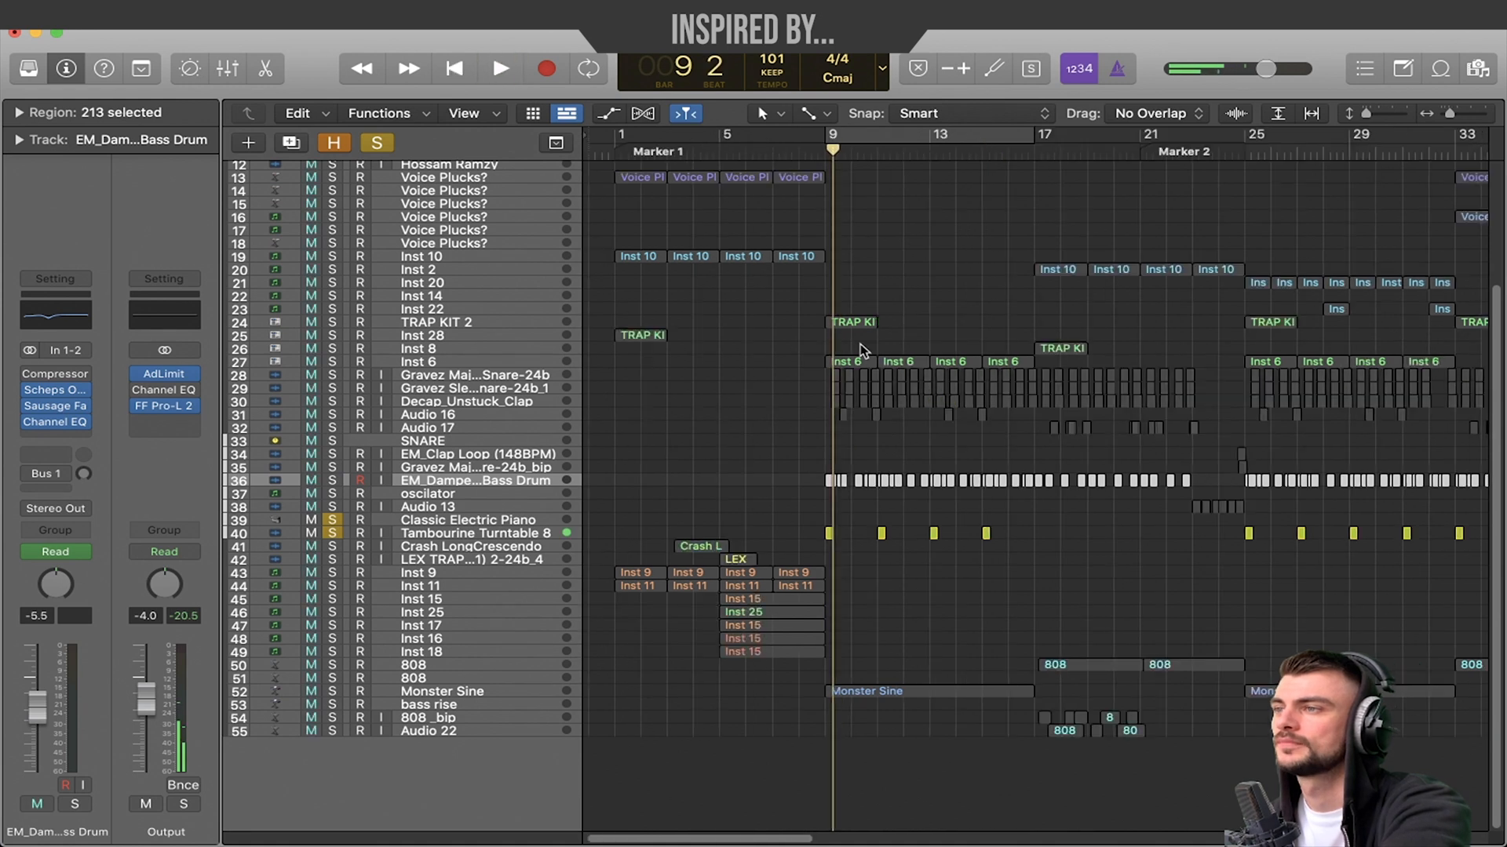
{"action": "key", "text": "ctrl+alt+super+s"}
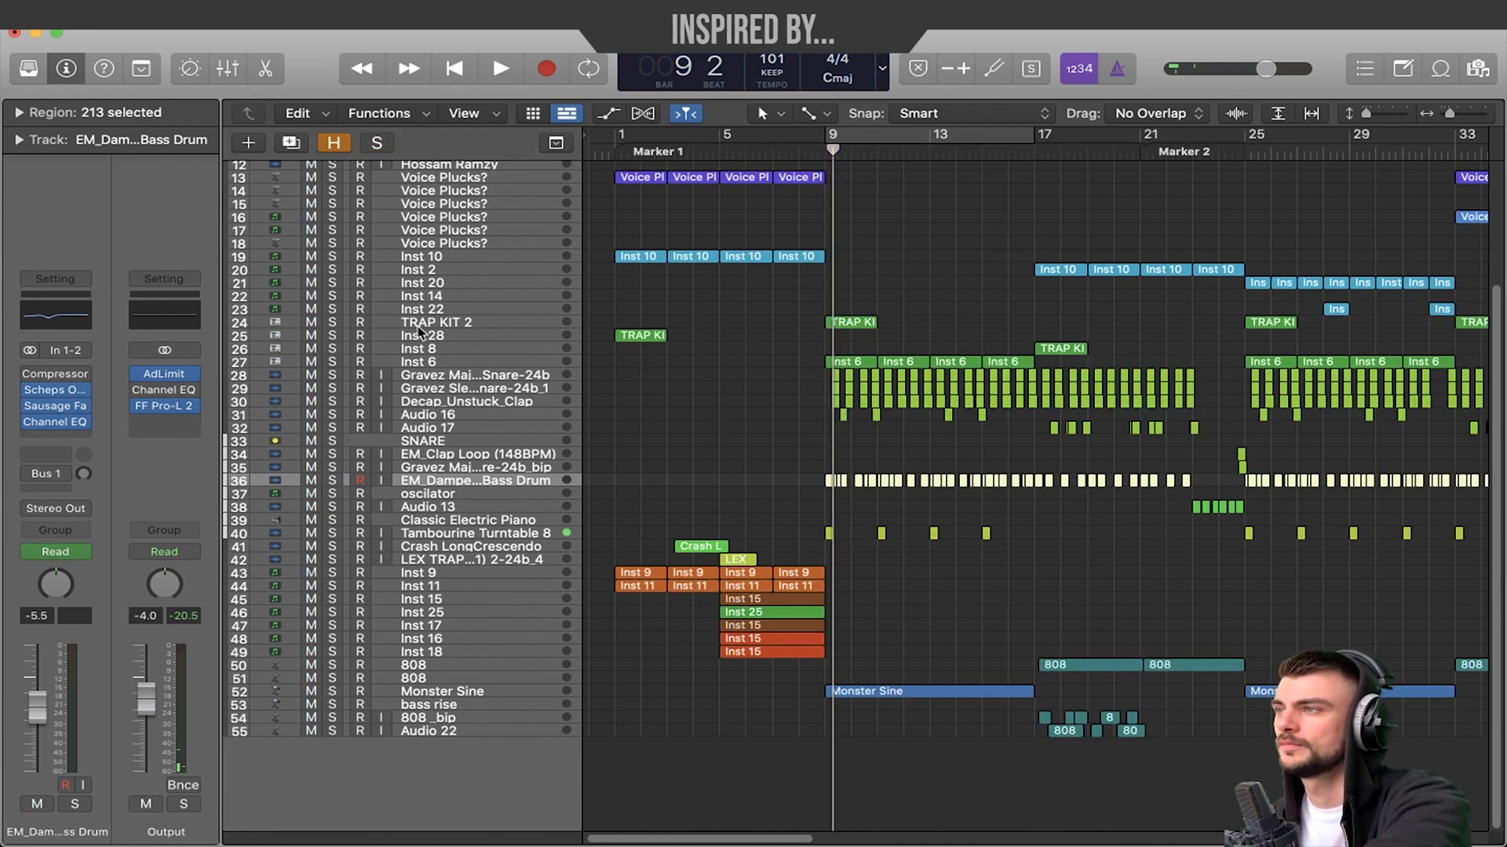
- Solo the drum tracks 24 to 40, audition them together from bar 9, and clear all solos
{"action": "left_click_drag", "start_coordinate": [333, 322], "coordinate": [332, 533]}
{"action": "key", "text": "space"}
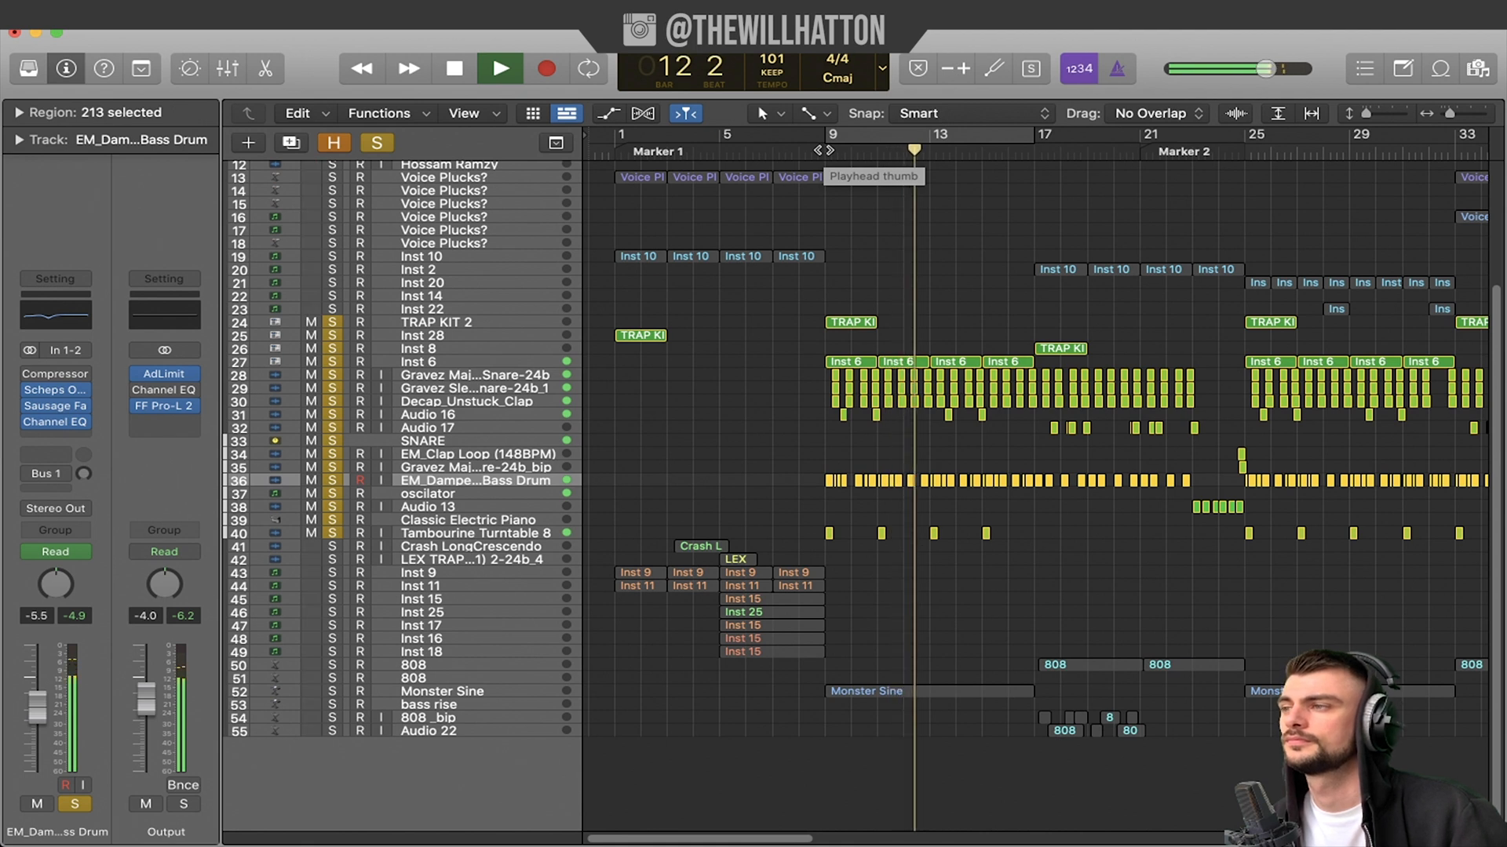
{"action": "key", "text": "s"}
{"action": "key", "text": "space"}
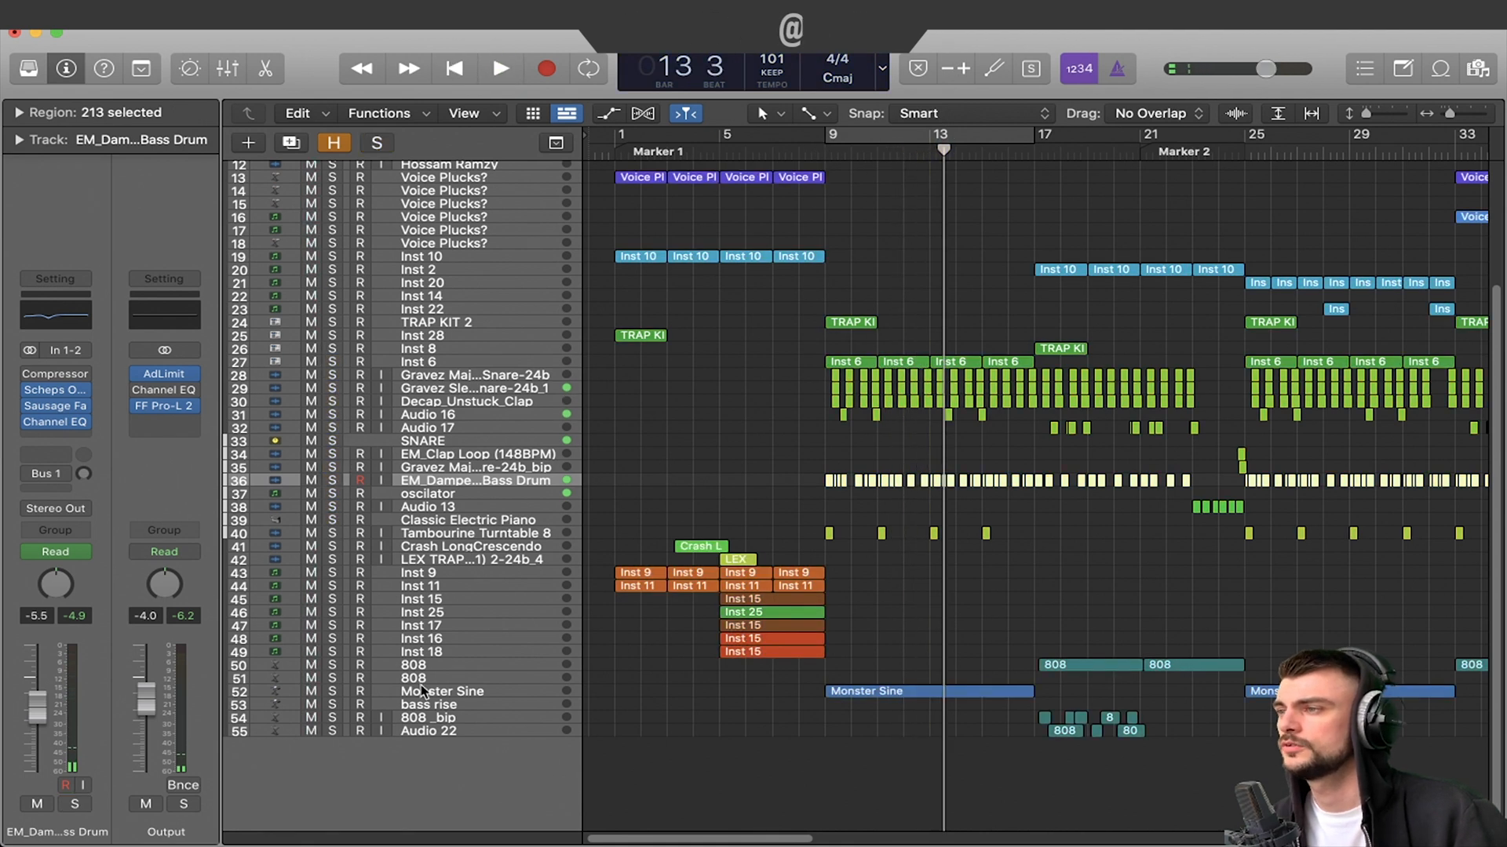
- Select and solo track 52, Monster Sine, audition the bass from bar 9, and clear the solo
{"action": "left_click", "coordinate": [421, 690]}
{"action": "left_click", "coordinate": [333, 694]}
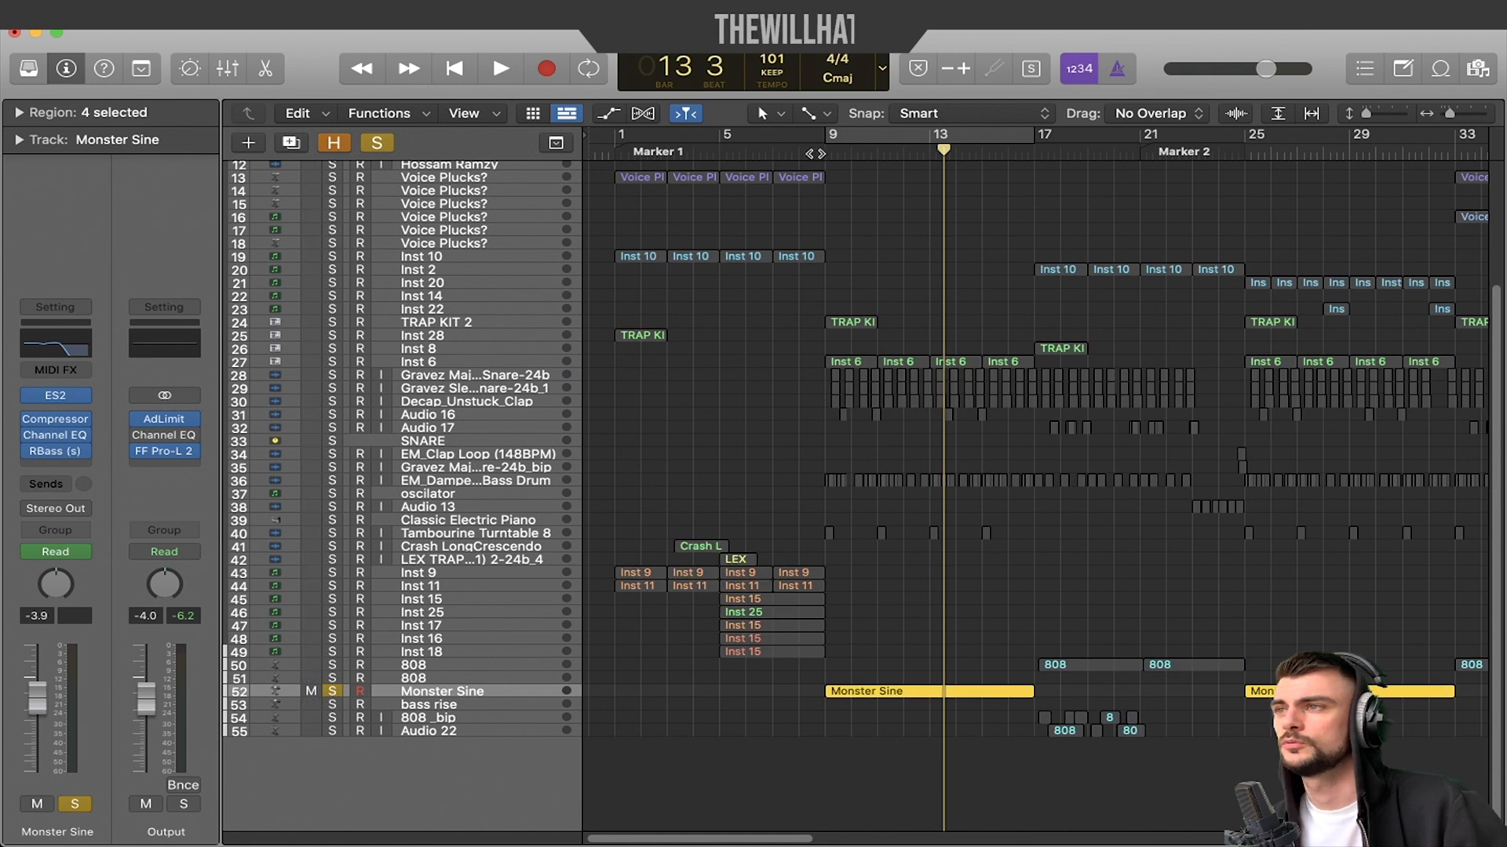
{"action": "left_click", "coordinate": [830, 148]}
{"action": "key", "text": "space"}
{"action": "key", "text": "space"}
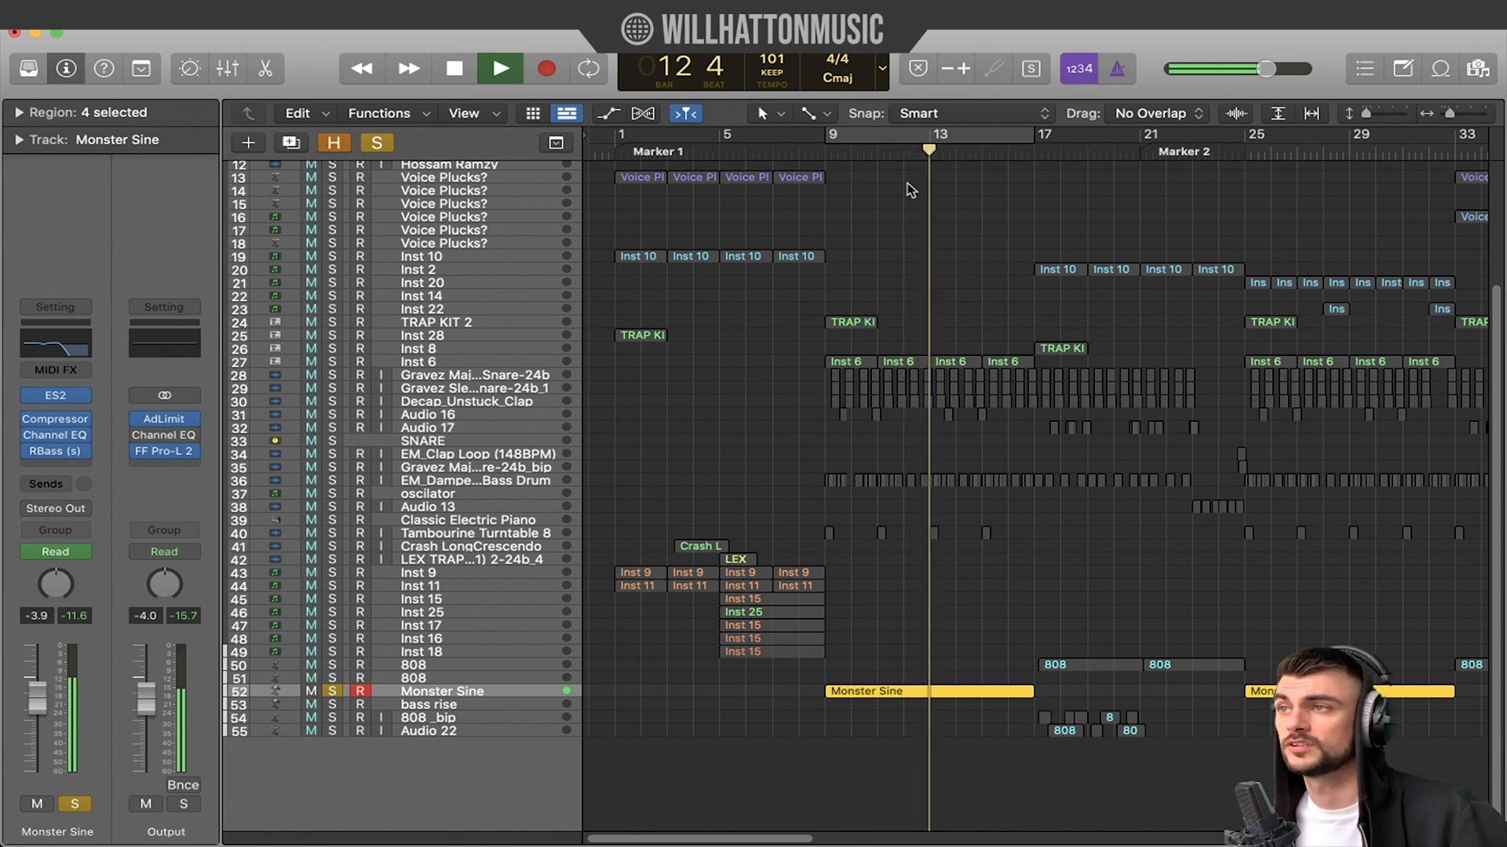
{"action": "key", "text": "space"}
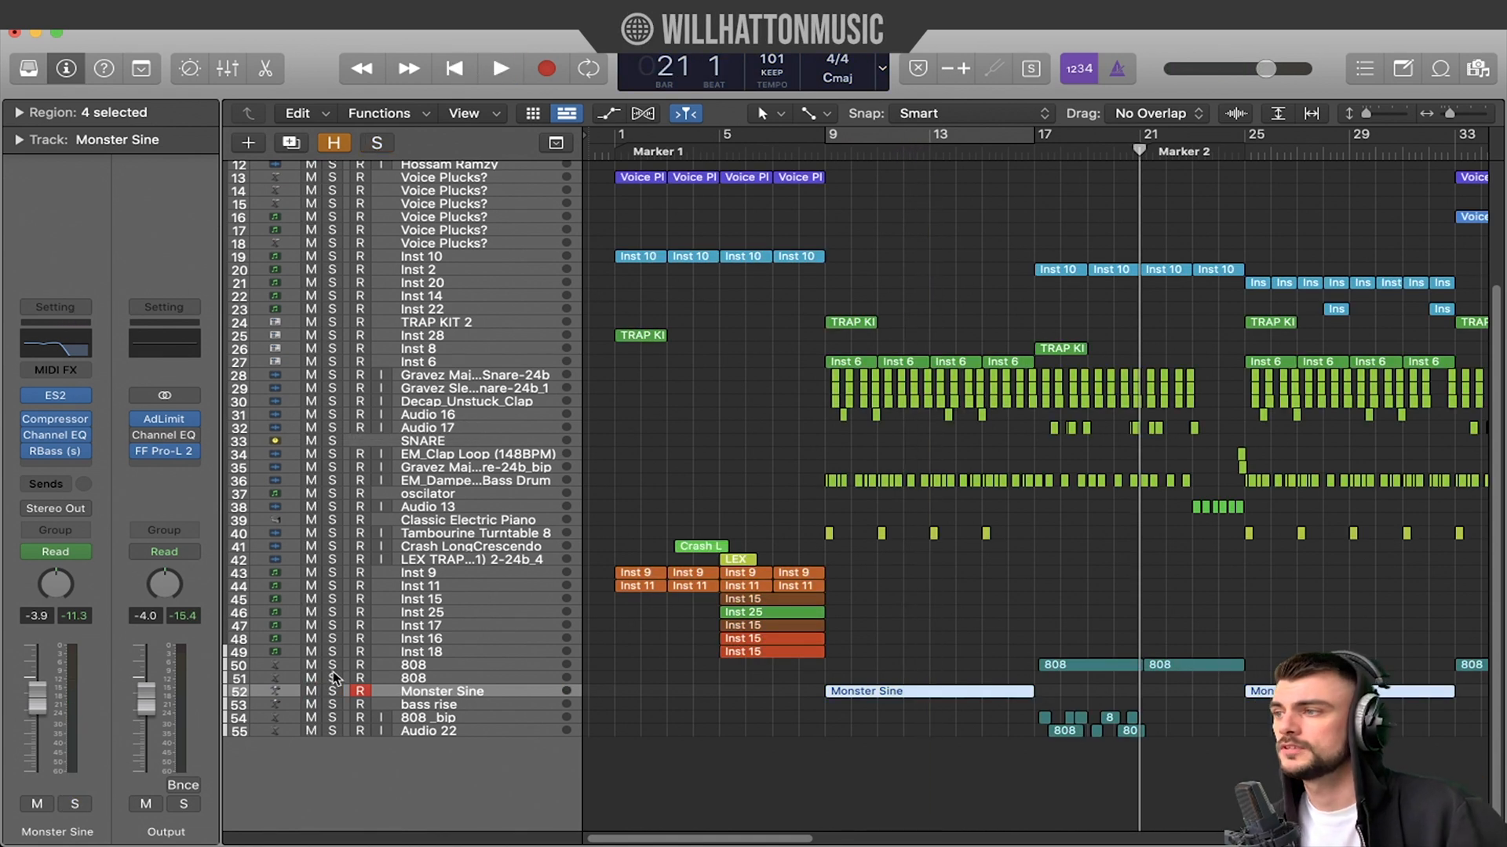
- Solo the 808 on track 50 and audition it from bar 21, clear the solo, and stop the full mix at bar 43
{"action": "left_click", "coordinate": [332, 665]}
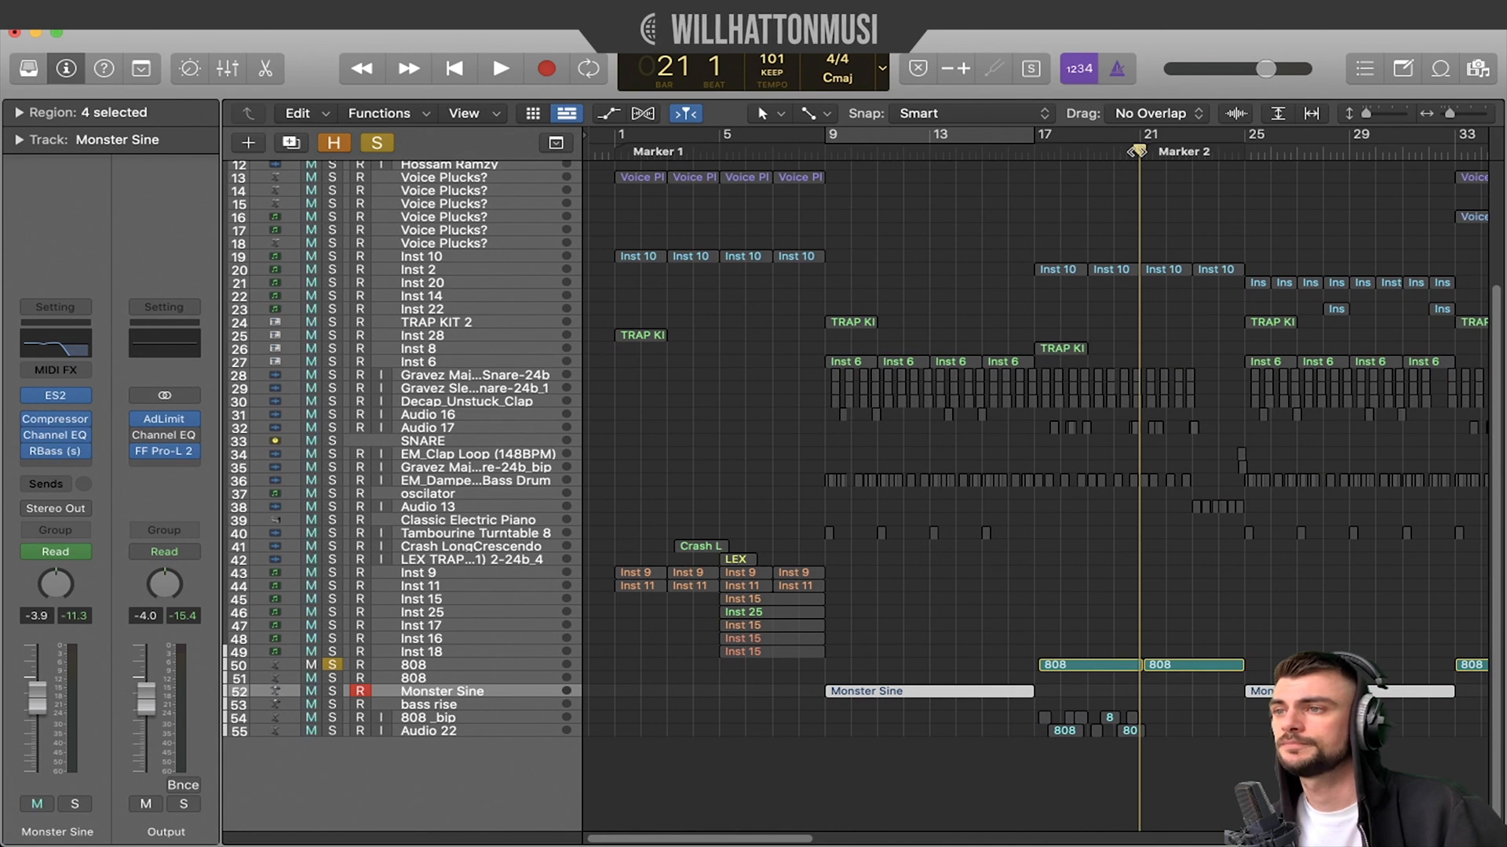
{"action": "key", "text": "space"}
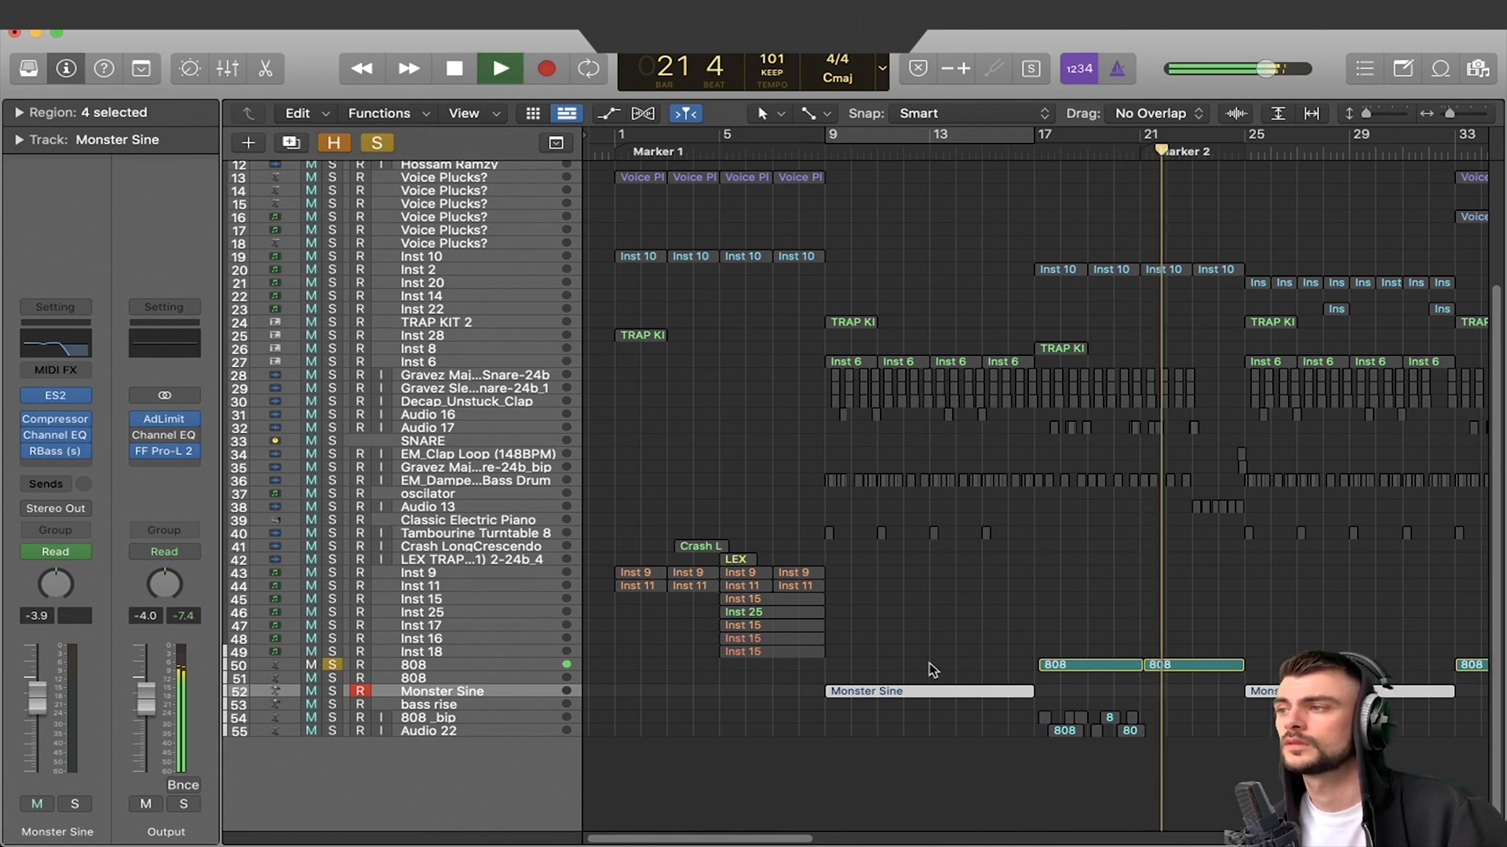
{"action": "left_click", "coordinate": [616, 669]}
{"action": "key", "text": "s"}
{"action": "key", "text": "space"}
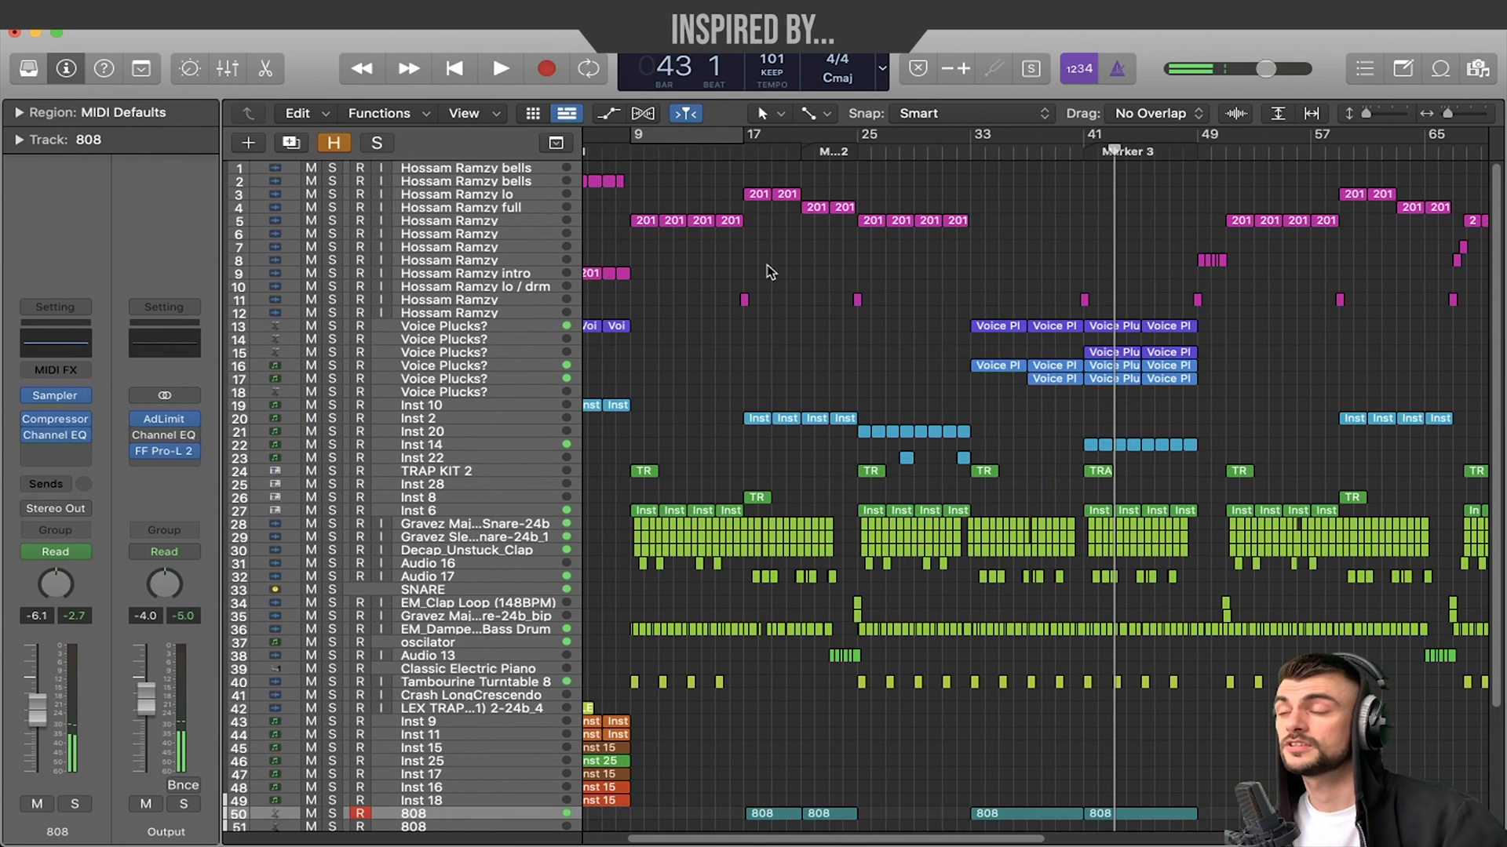
- Review the arrangement from the start and select the sample, instrument and drum regions between bars 21 and 25
{"action": "scroll", "coordinate": [839, 312], "scroll_direction": "left", "scroll_amount": 5}
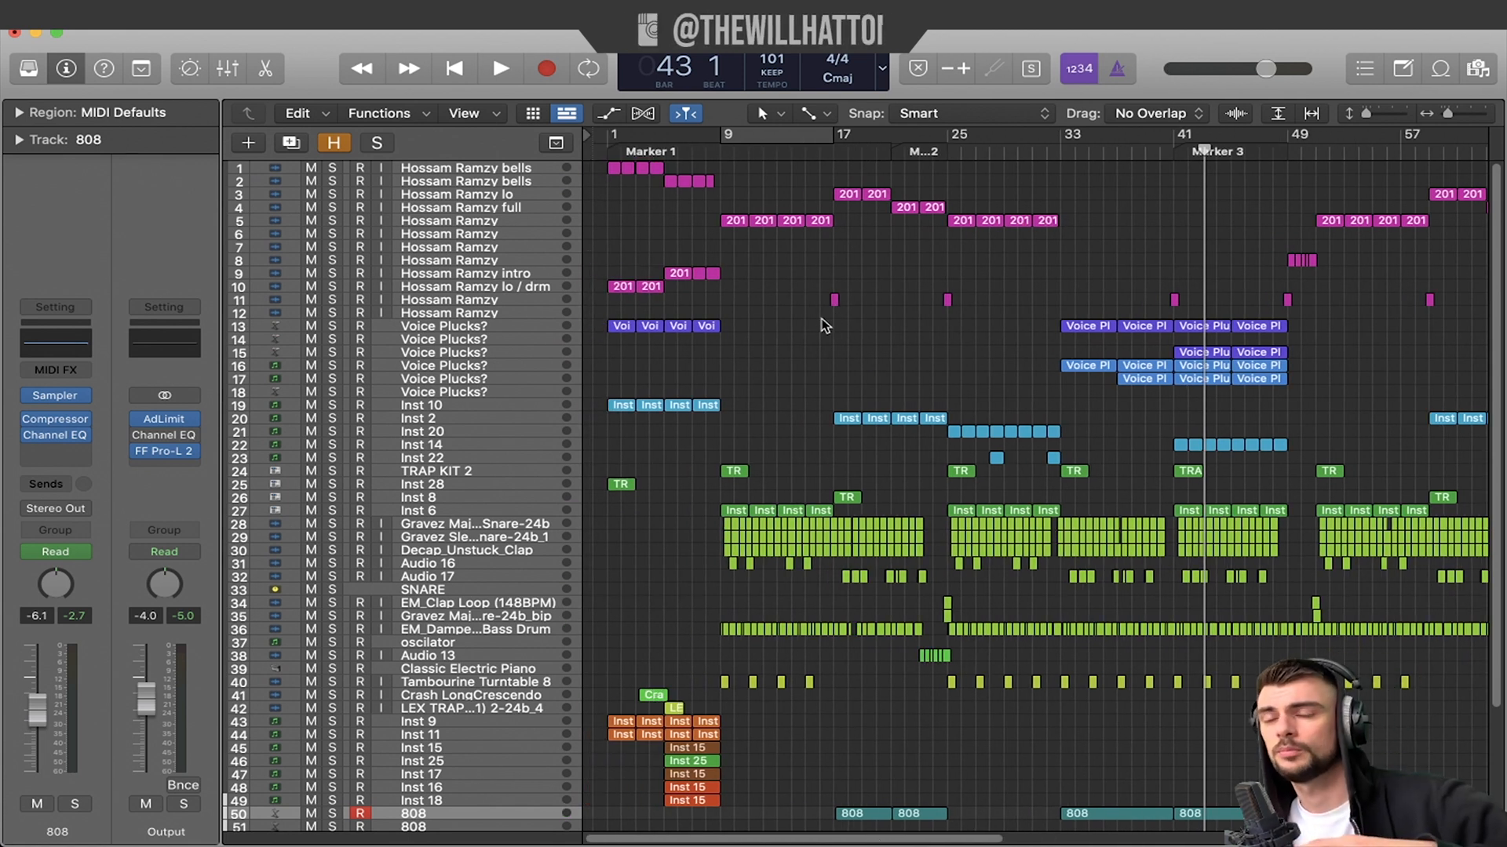
{"action": "scroll", "coordinate": [824, 324], "scroll_direction": "down", "scroll_amount": 5}
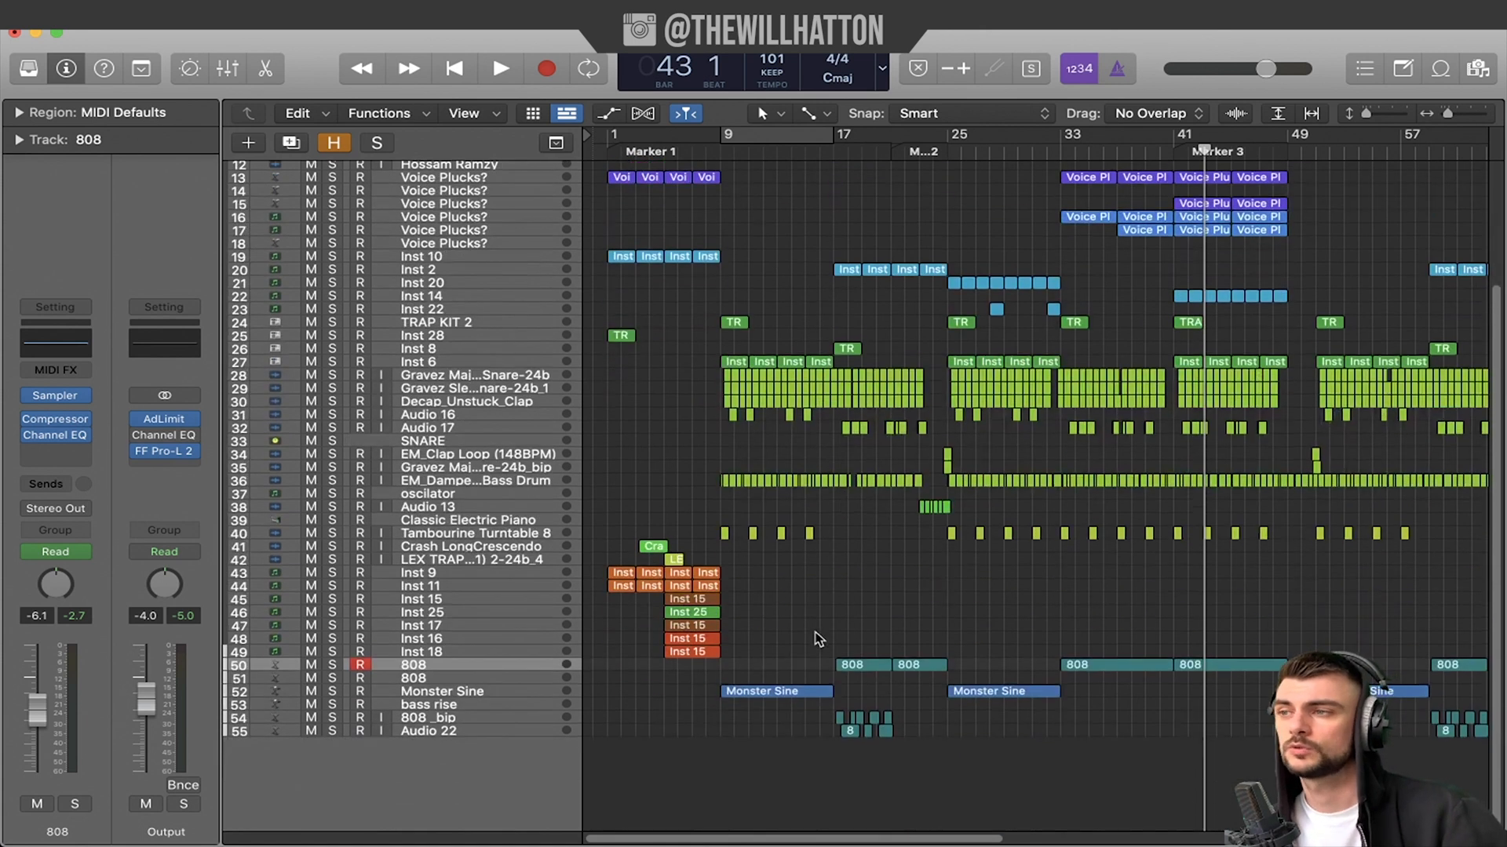
{"action": "scroll", "coordinate": [824, 620], "scroll_direction": "up", "scroll_amount": 5}
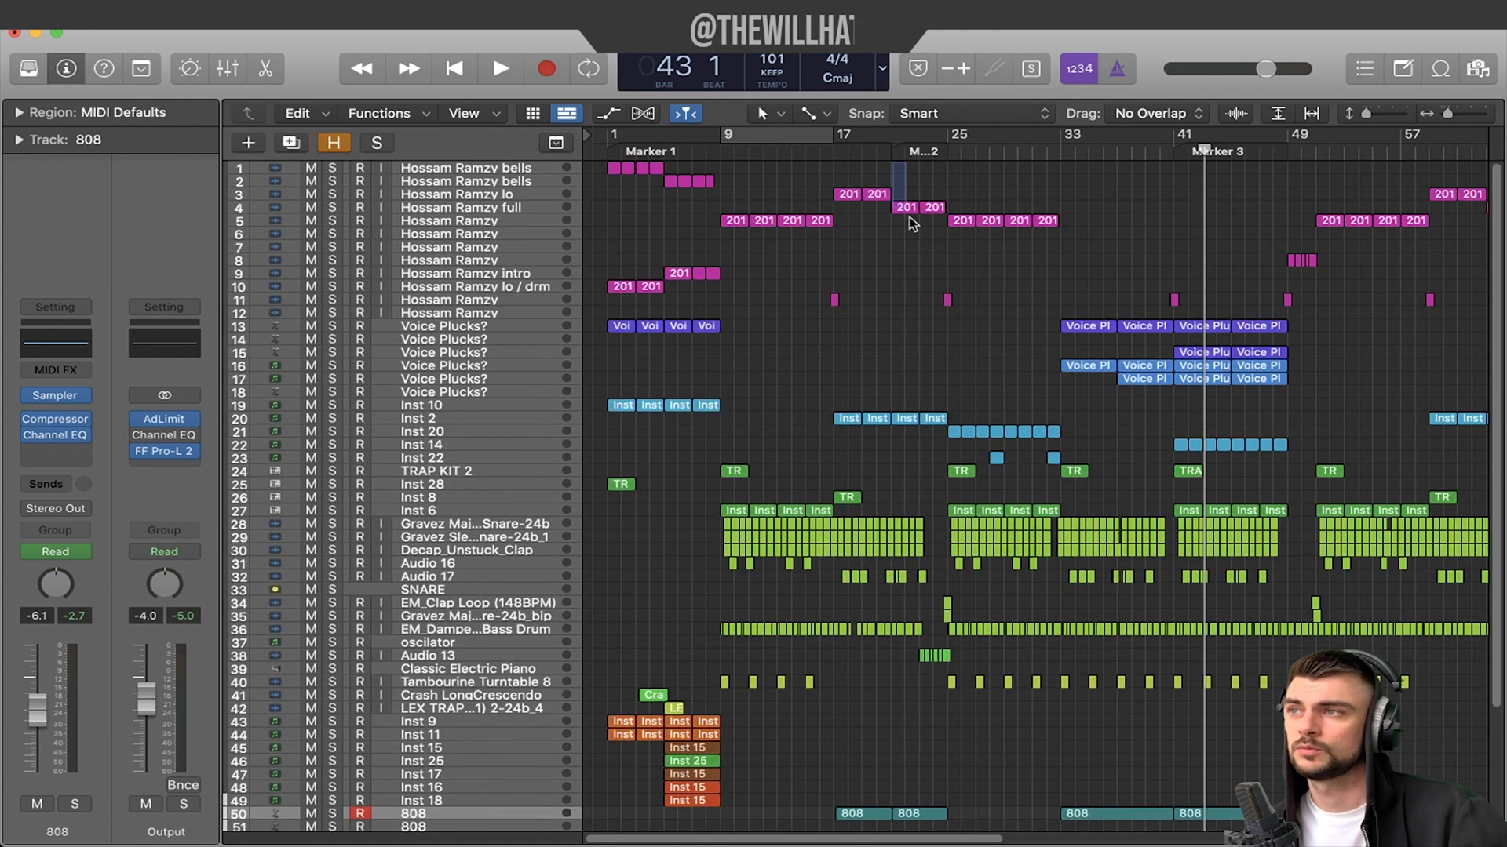
{"action": "left_click_drag", "start_coordinate": [910, 222], "coordinate": [939, 637]}
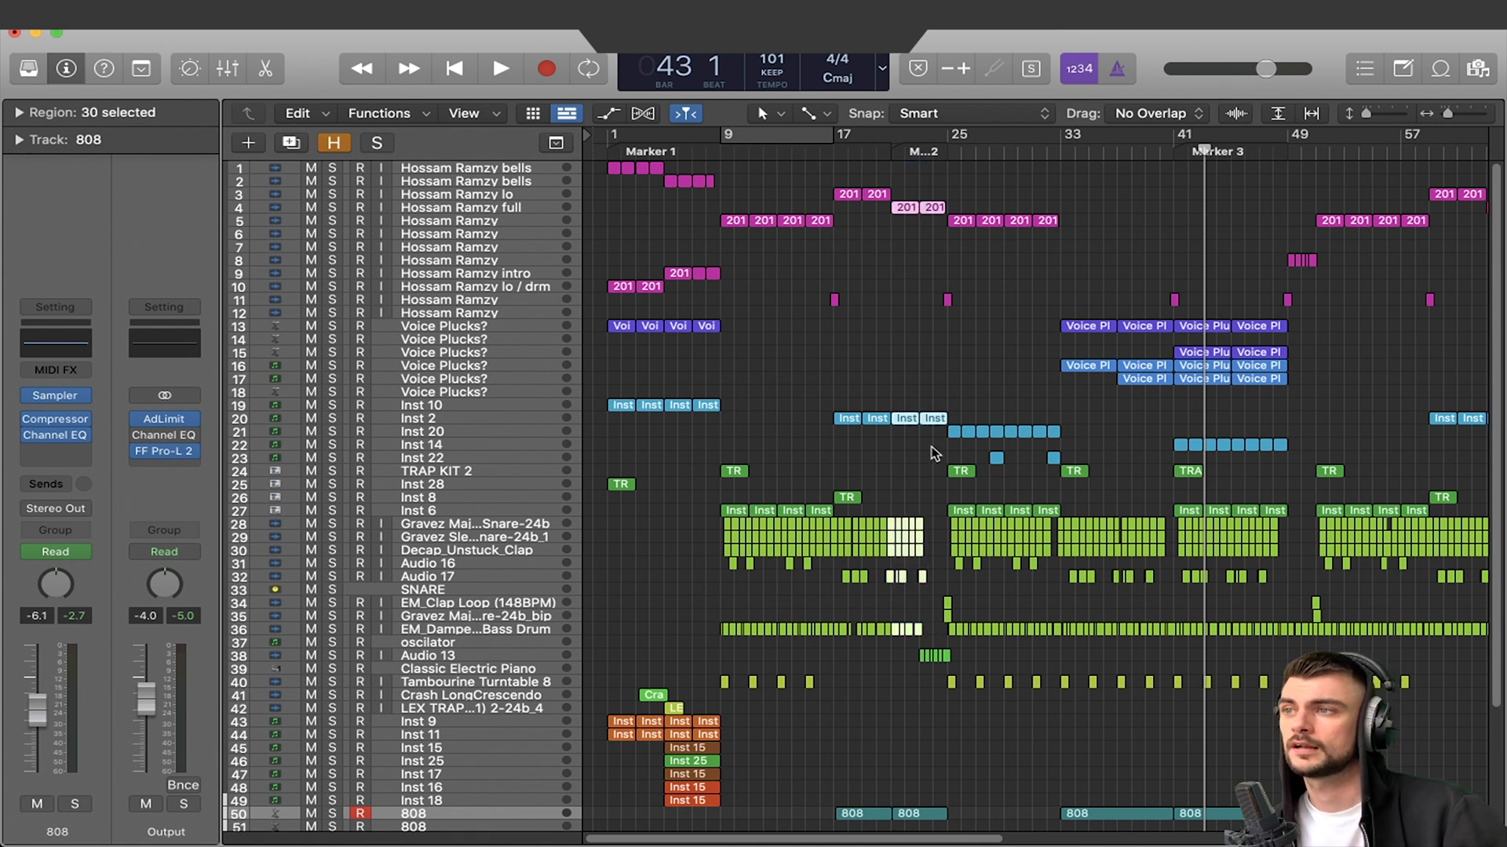
{"action": "left_click_drag", "start_coordinate": [933, 453], "coordinate": [951, 665]}
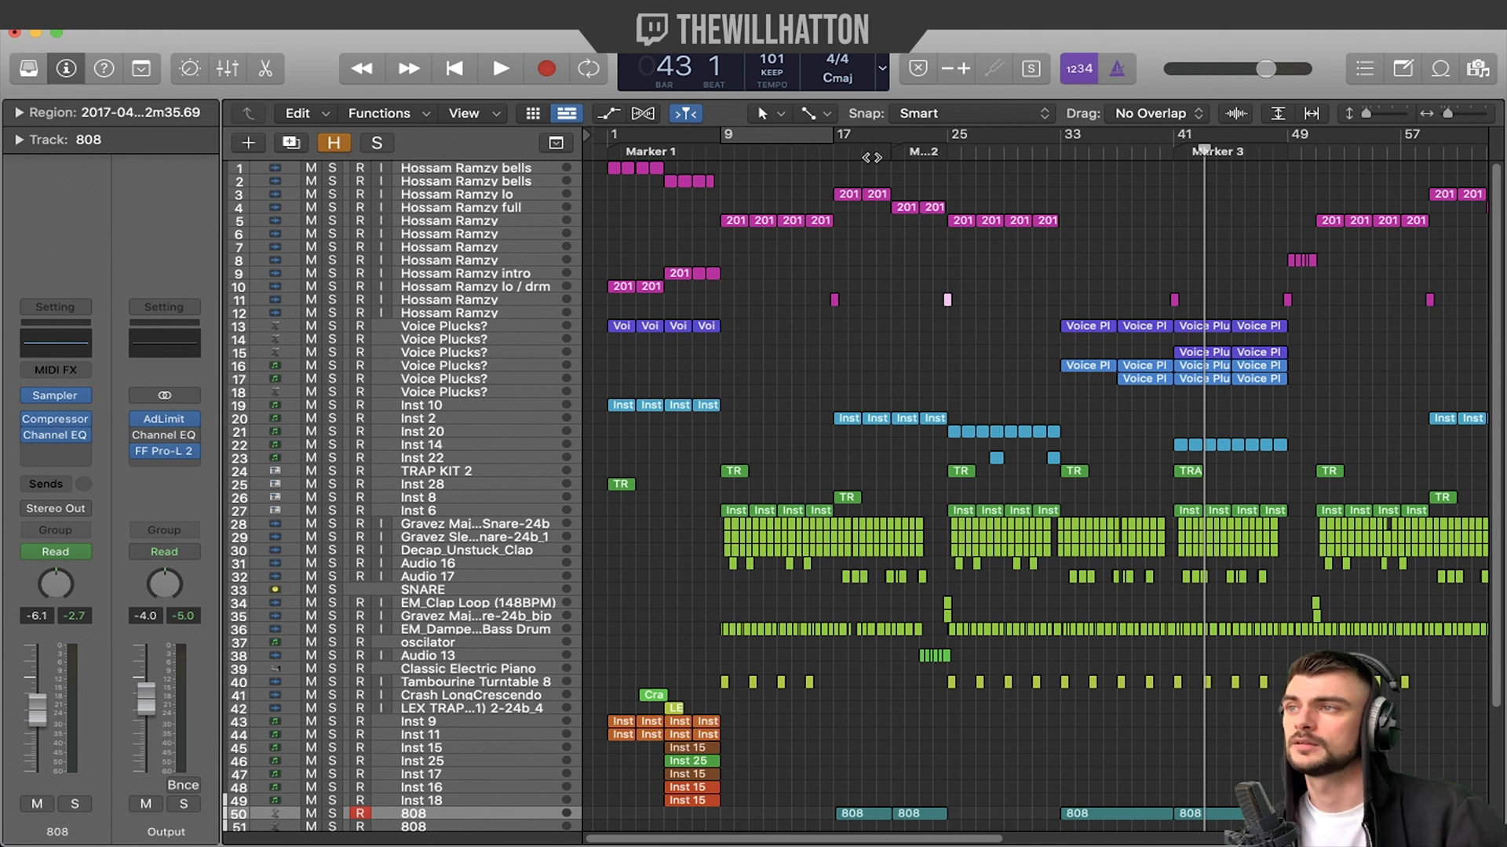
- Play the full arrangement from bar 21 through the transition at bar 25 and stop playback
{"action": "left_click", "coordinate": [895, 153]}
{"action": "key", "text": "space"}
{"action": "left_click", "coordinate": [932, 323]}
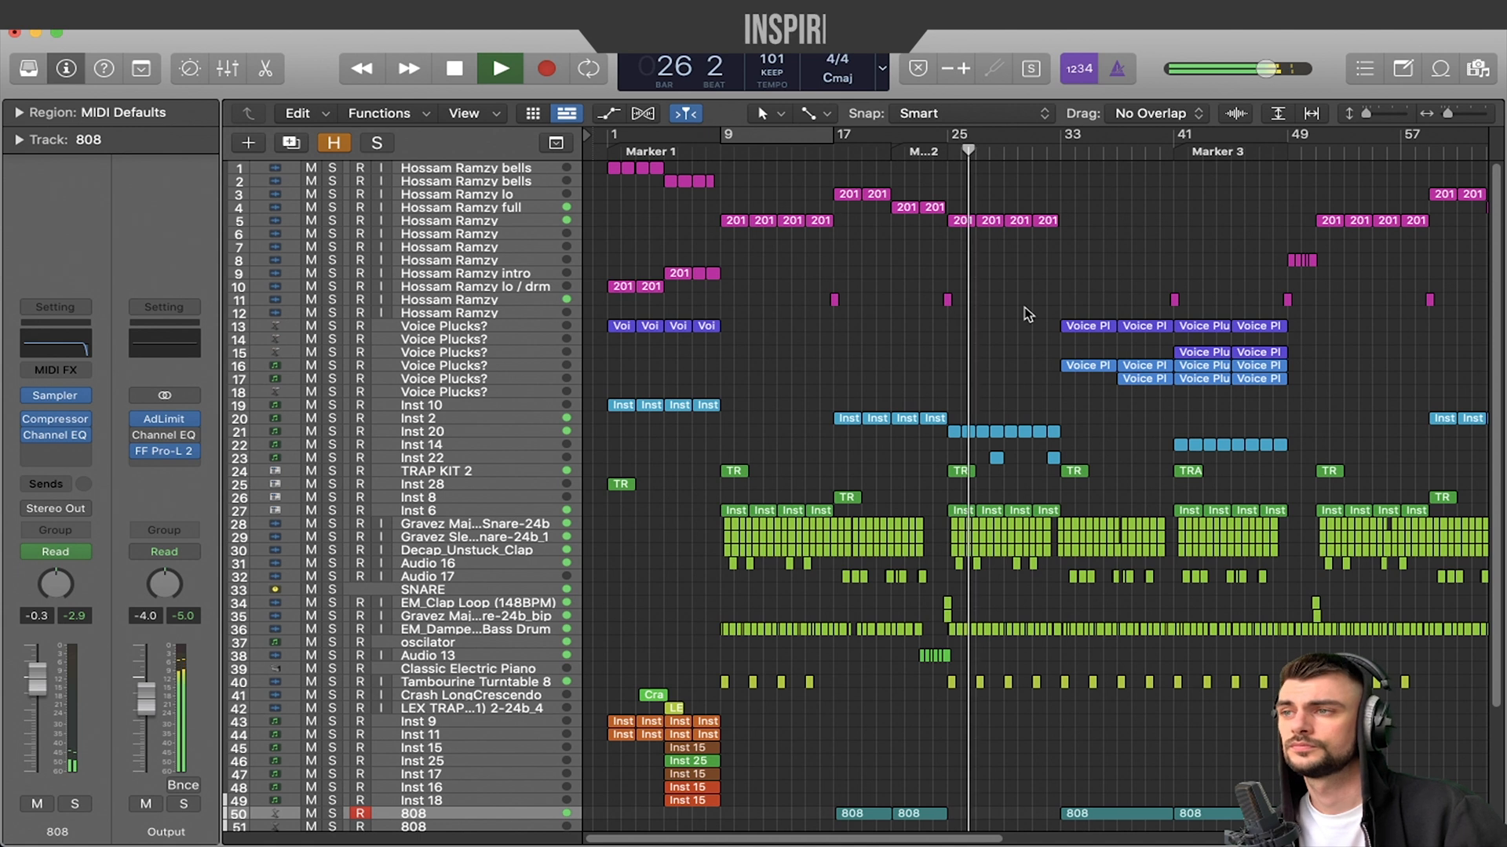
{"action": "key", "text": "space"}
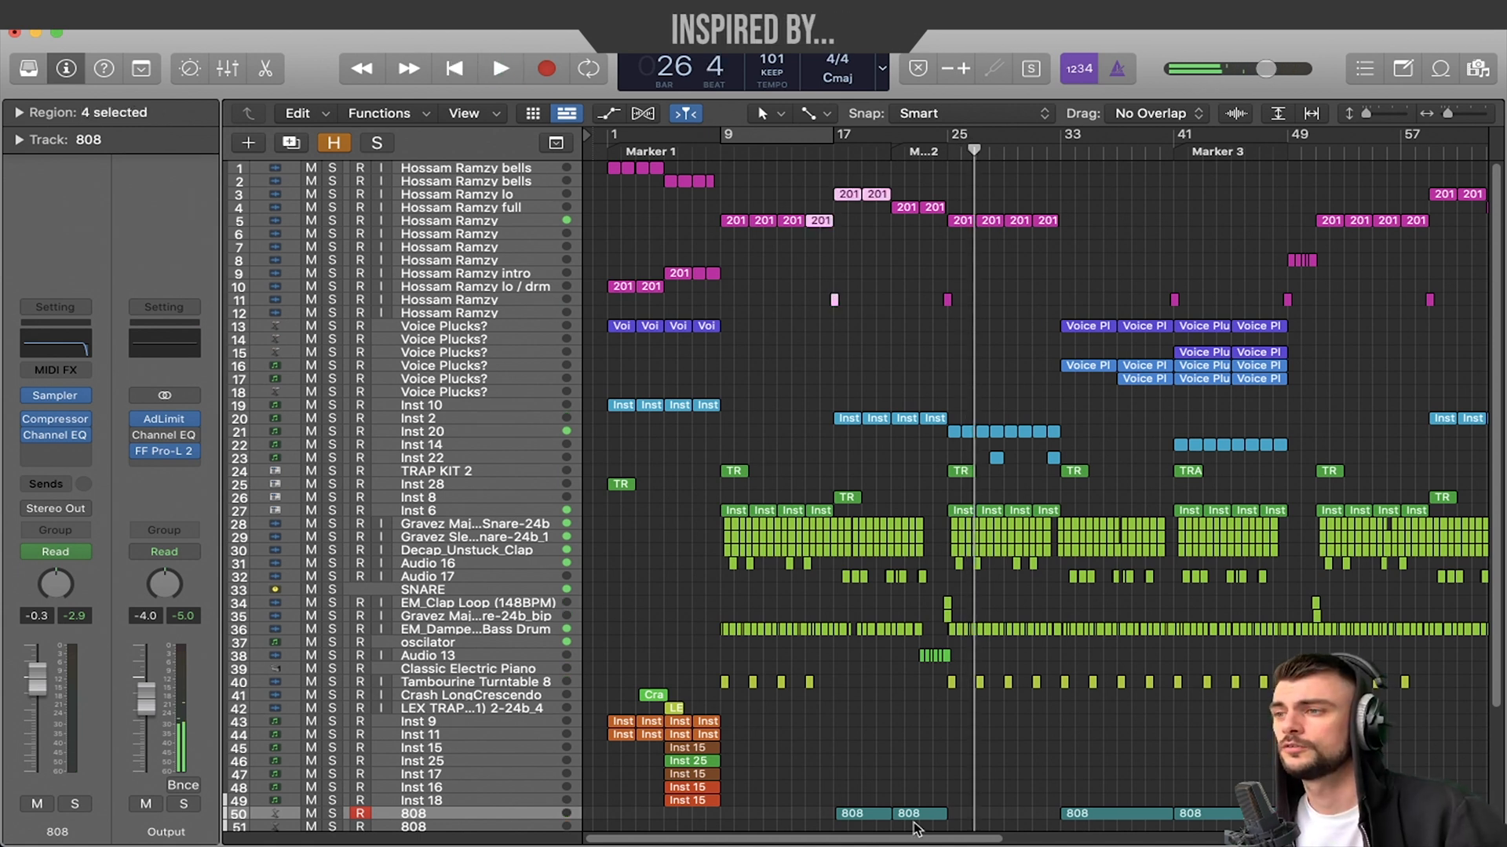
- Play the full arrangement from bar 49 into the section at bar 51, and stop with the playhead at bar 67
{"action": "scroll", "coordinate": [1099, 772], "scroll_direction": "right", "scroll_amount": 15}
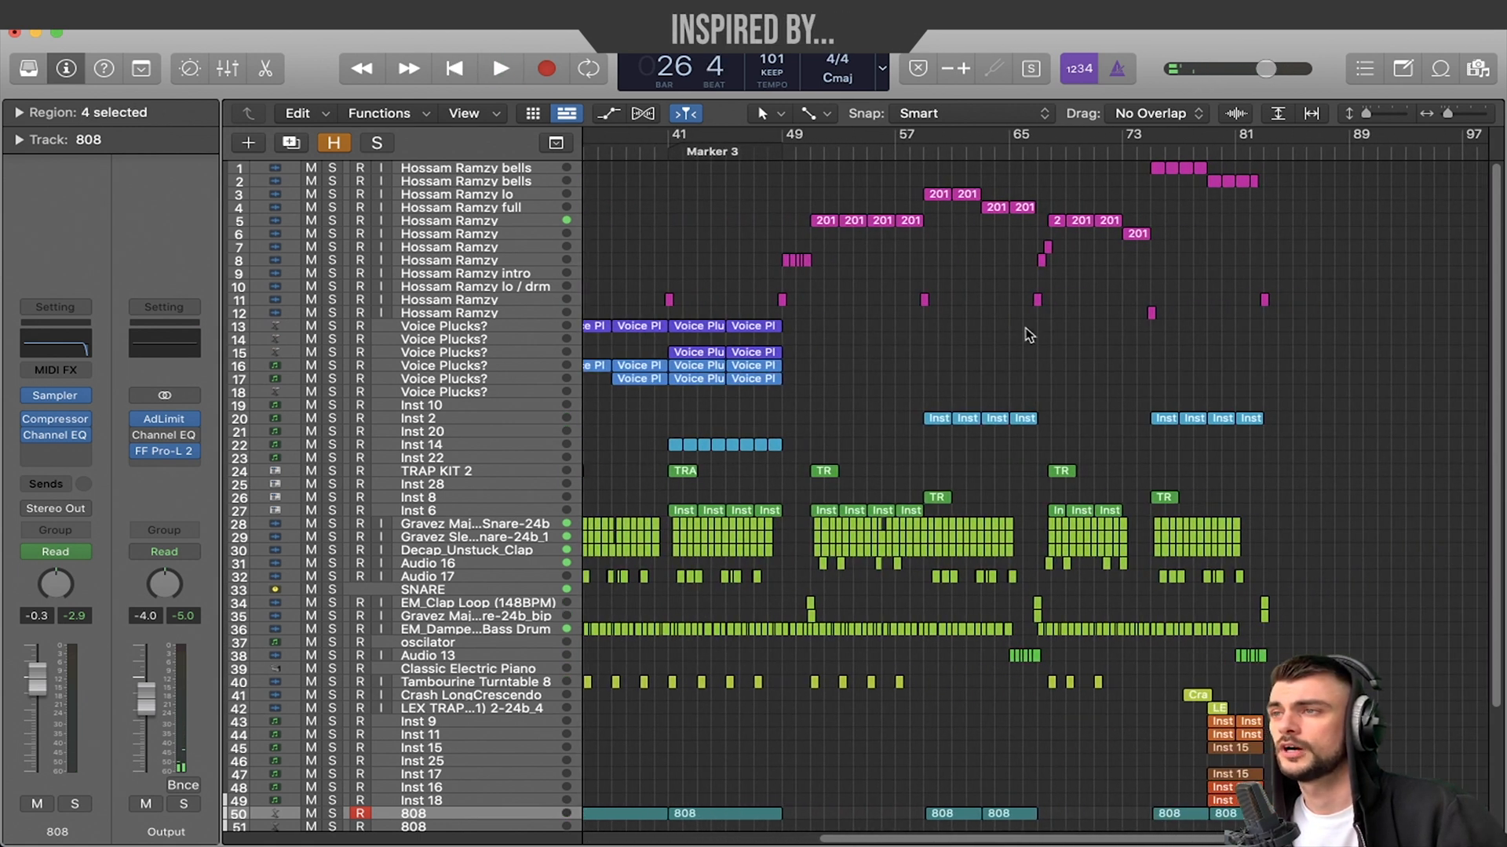
{"action": "left_click", "coordinate": [783, 147]}
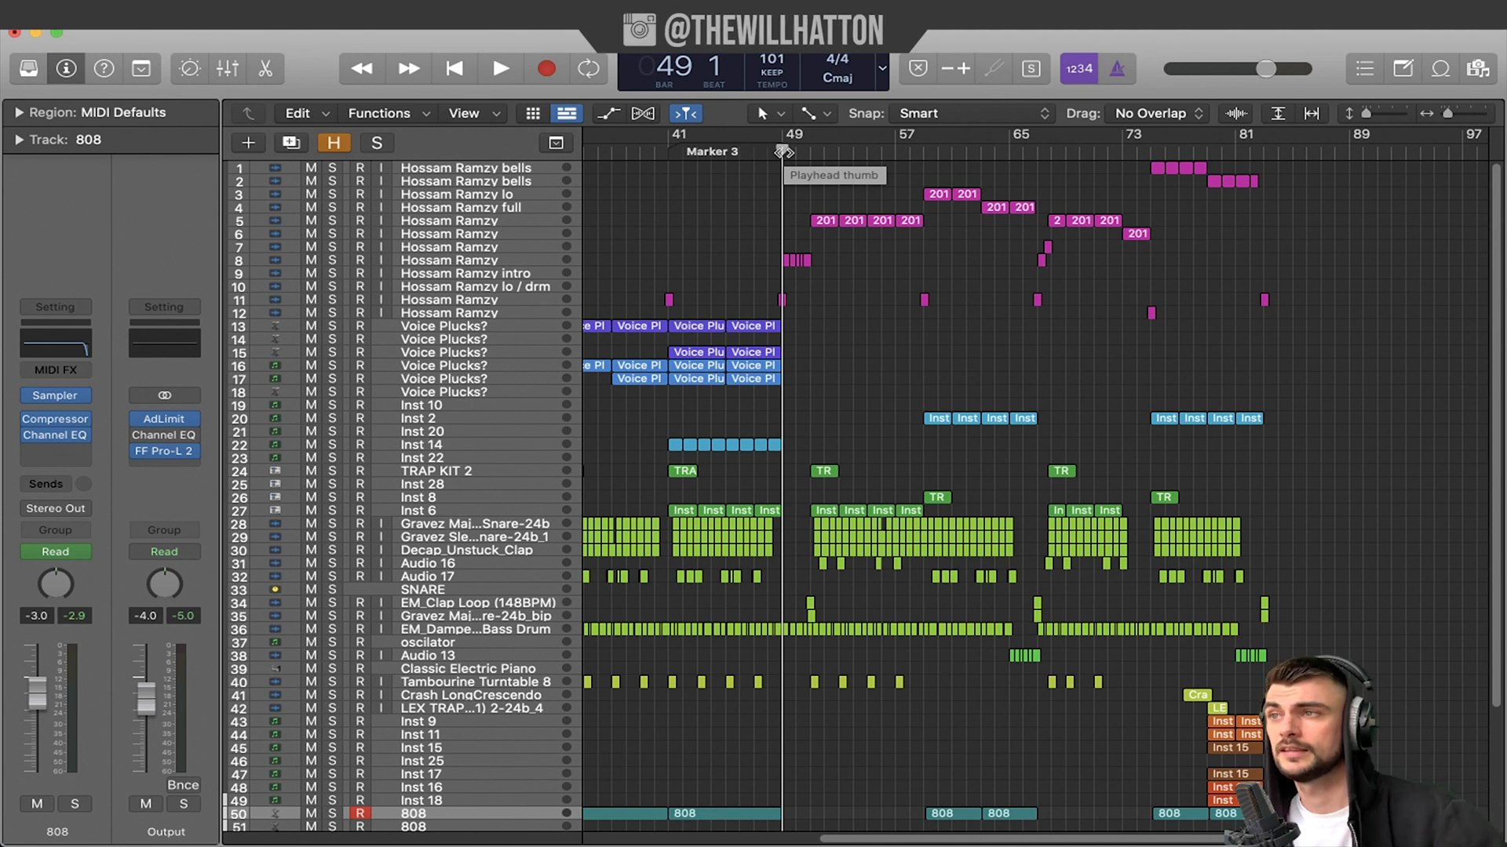
{"action": "key", "text": "space"}
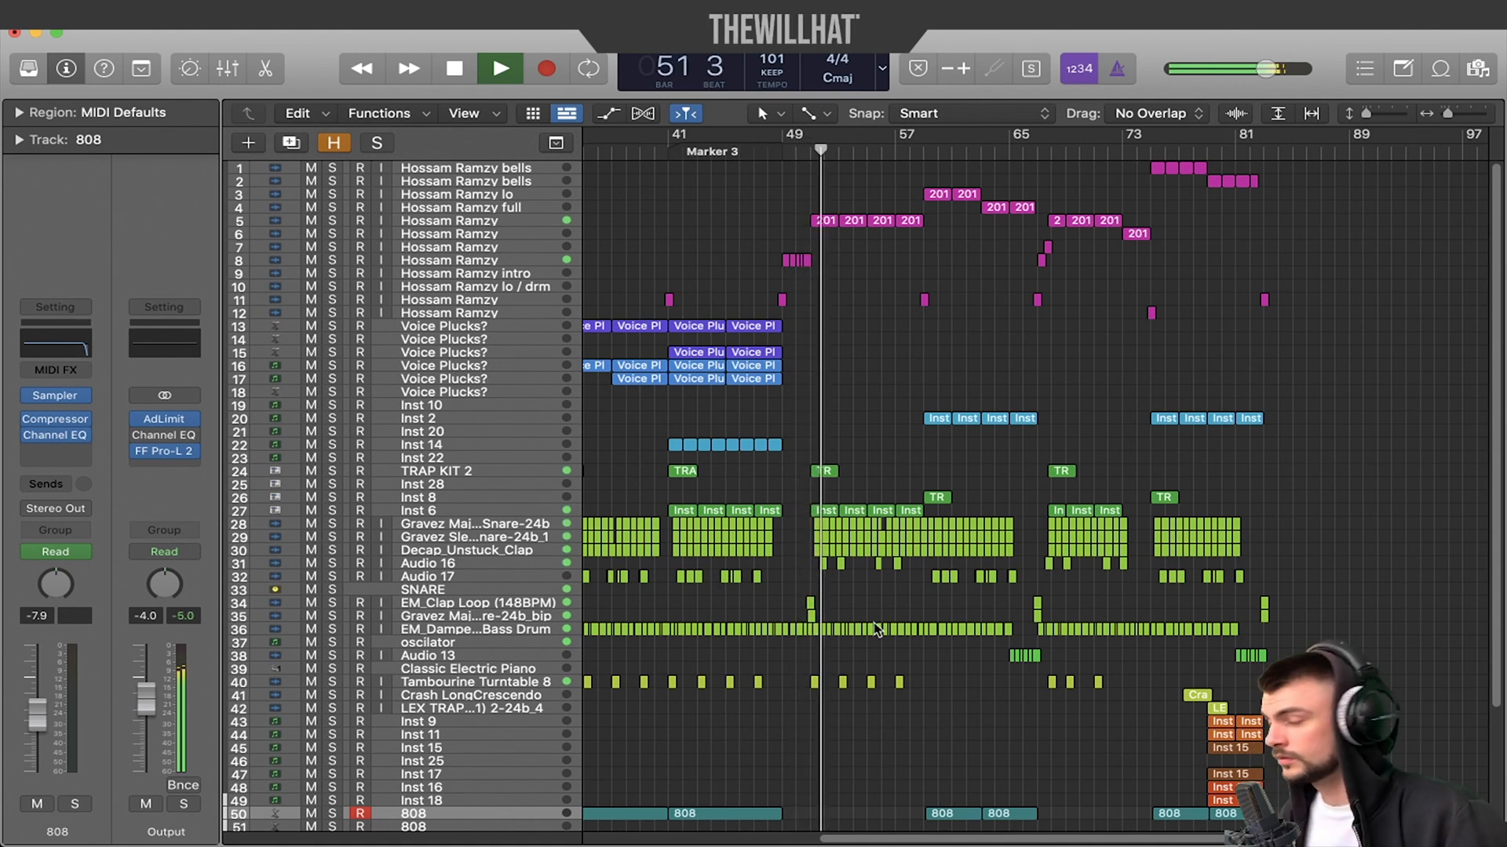
{"action": "left_click", "coordinate": [1054, 273]}
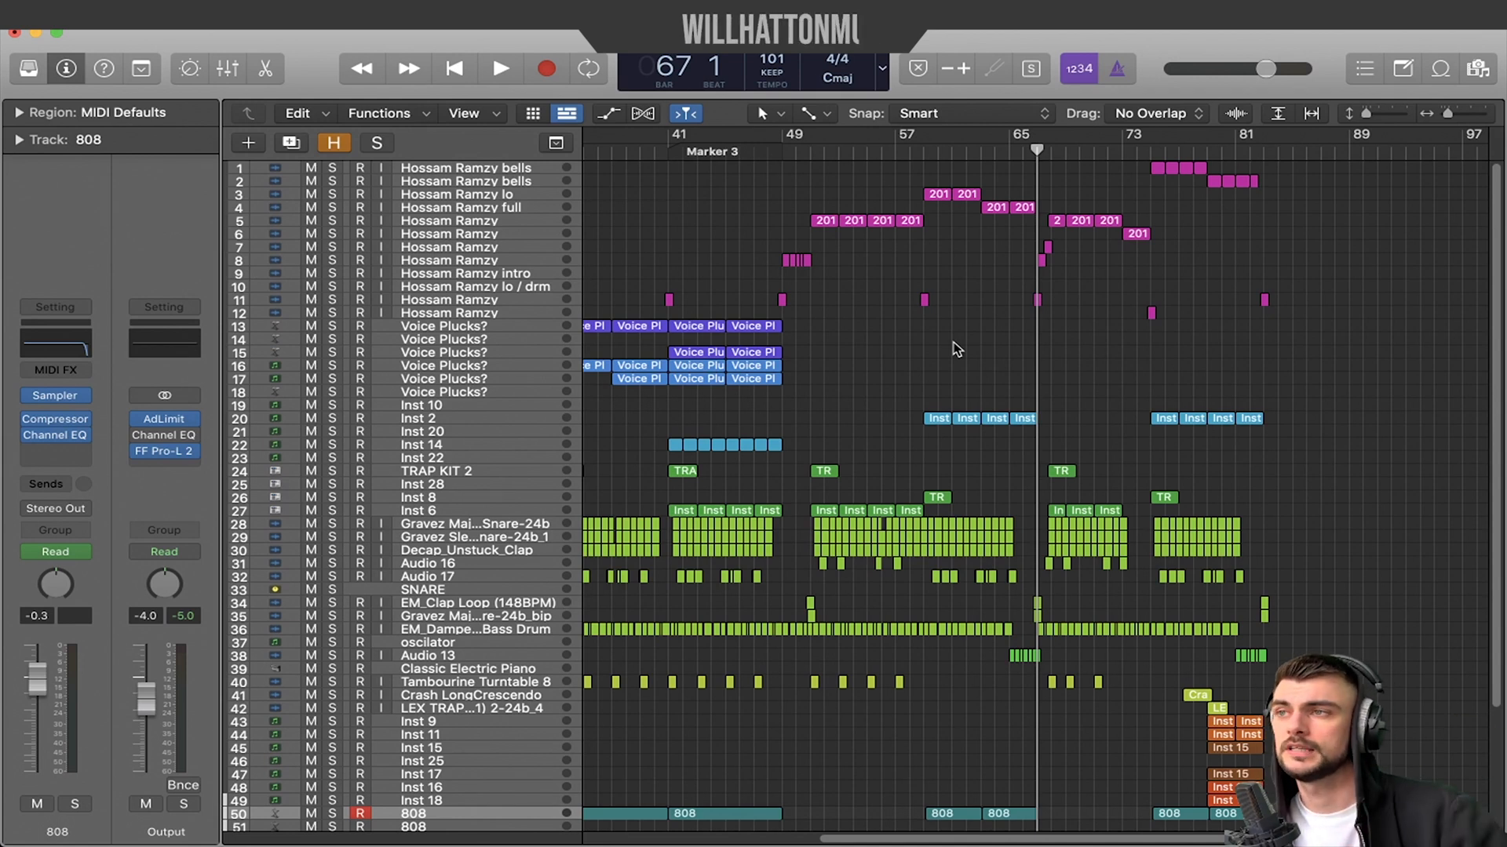
- Zoom in around bar 67 and play the full arrangement from about bar 66 through the transition
{"action": "scroll", "coordinate": [955, 349], "scroll_direction": "up", "scroll_amount": 6}
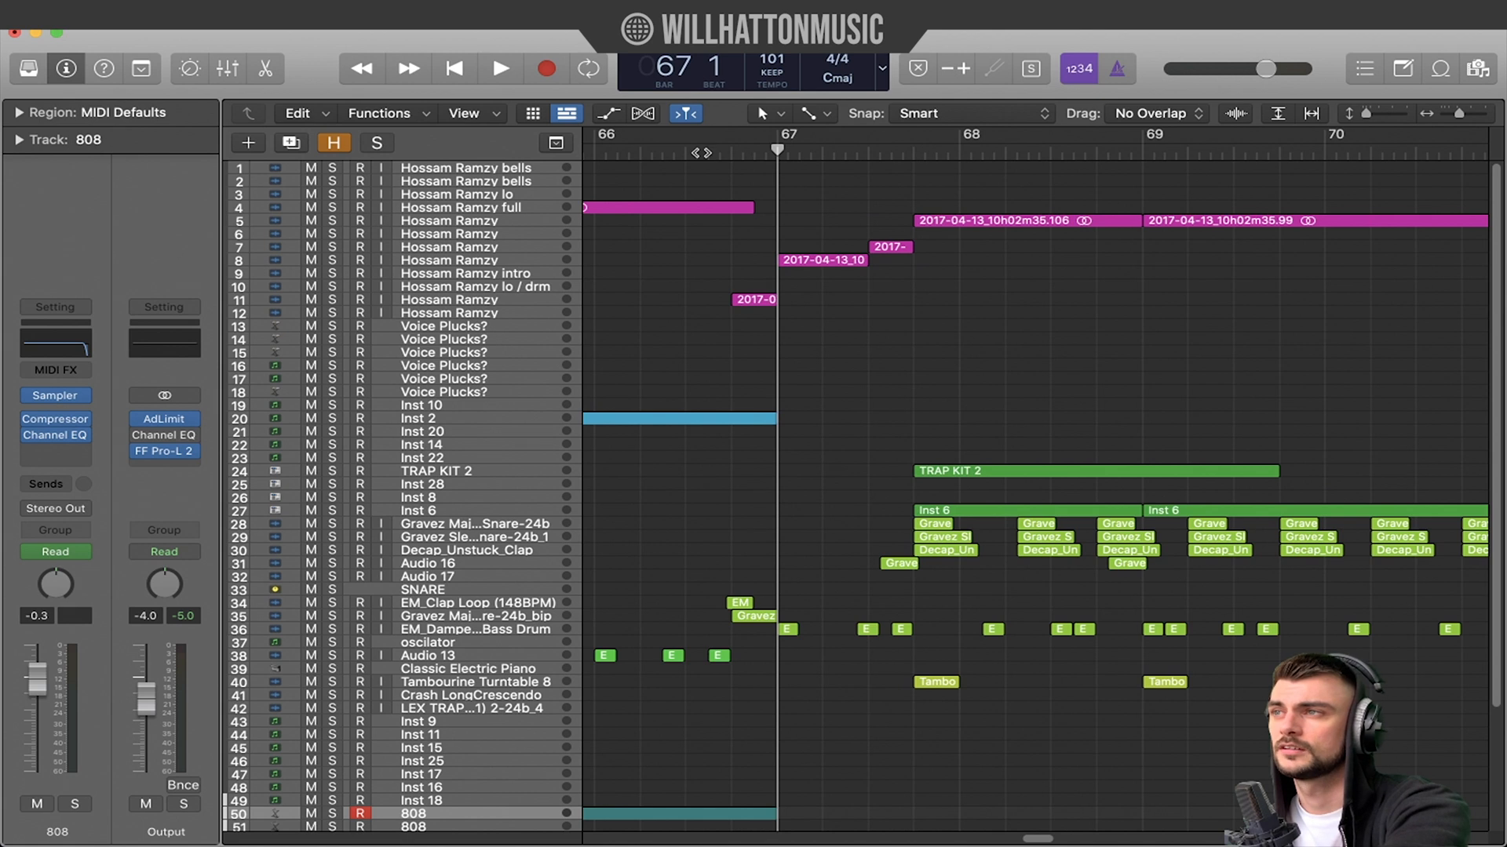
{"action": "left_click", "coordinate": [697, 153]}
{"action": "key", "text": "space"}
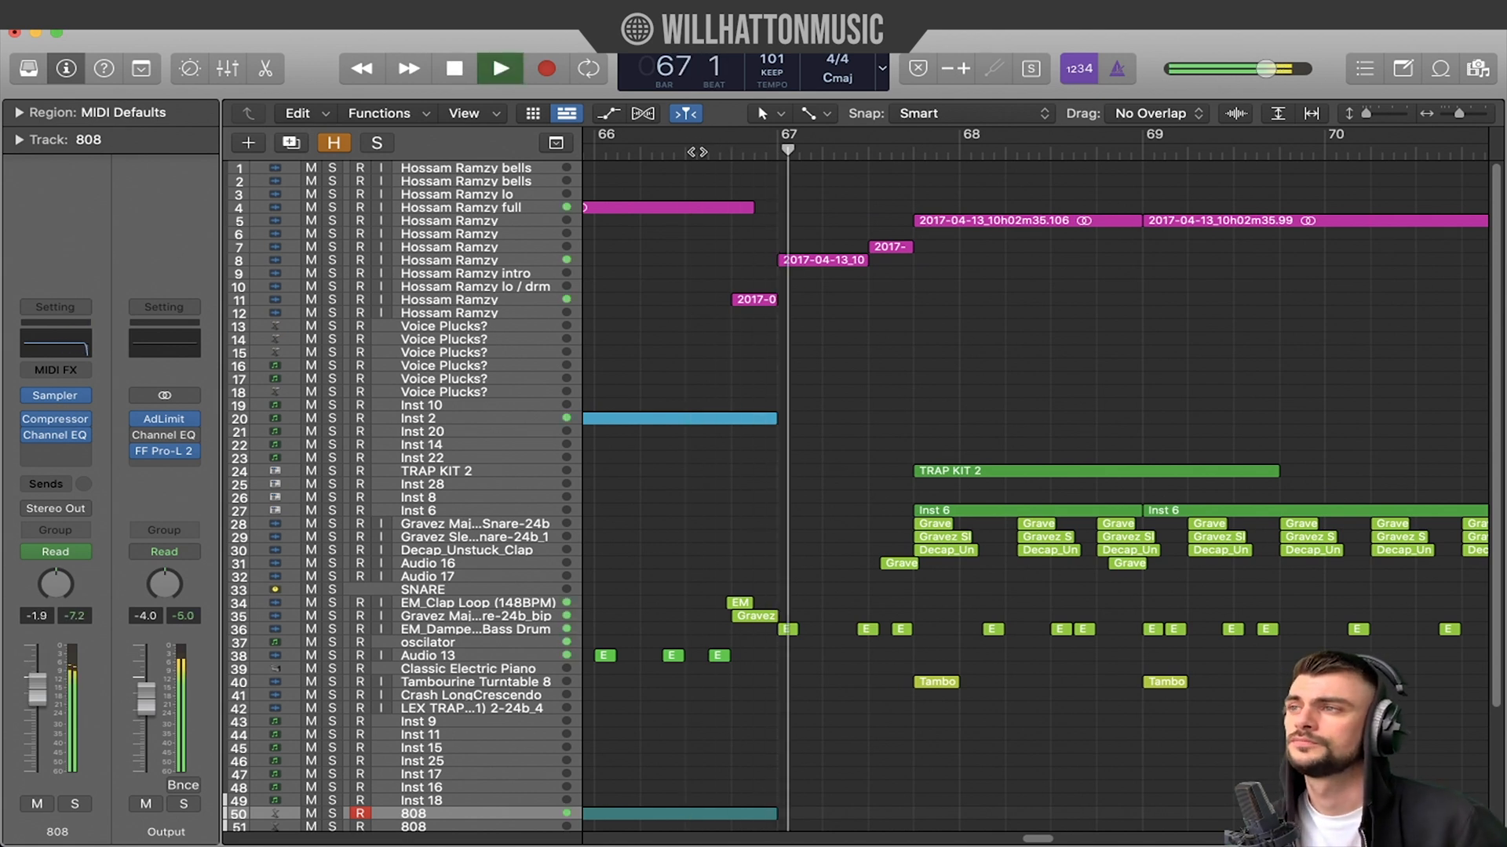